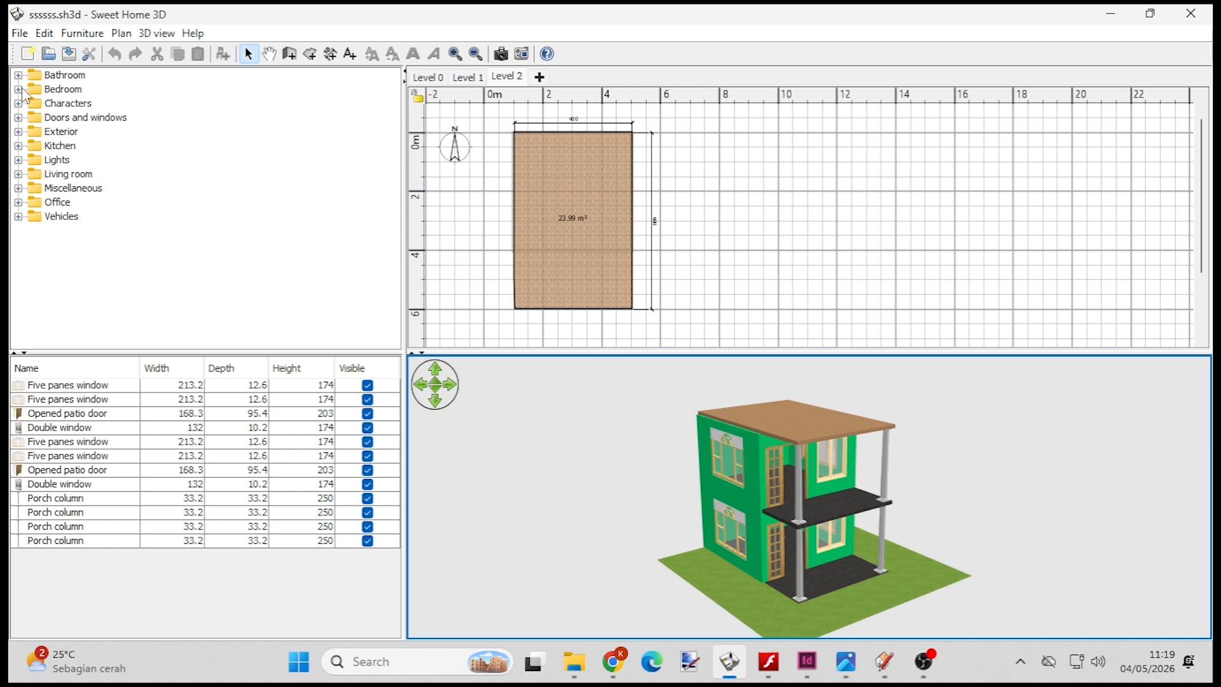
left_click(18, 189)
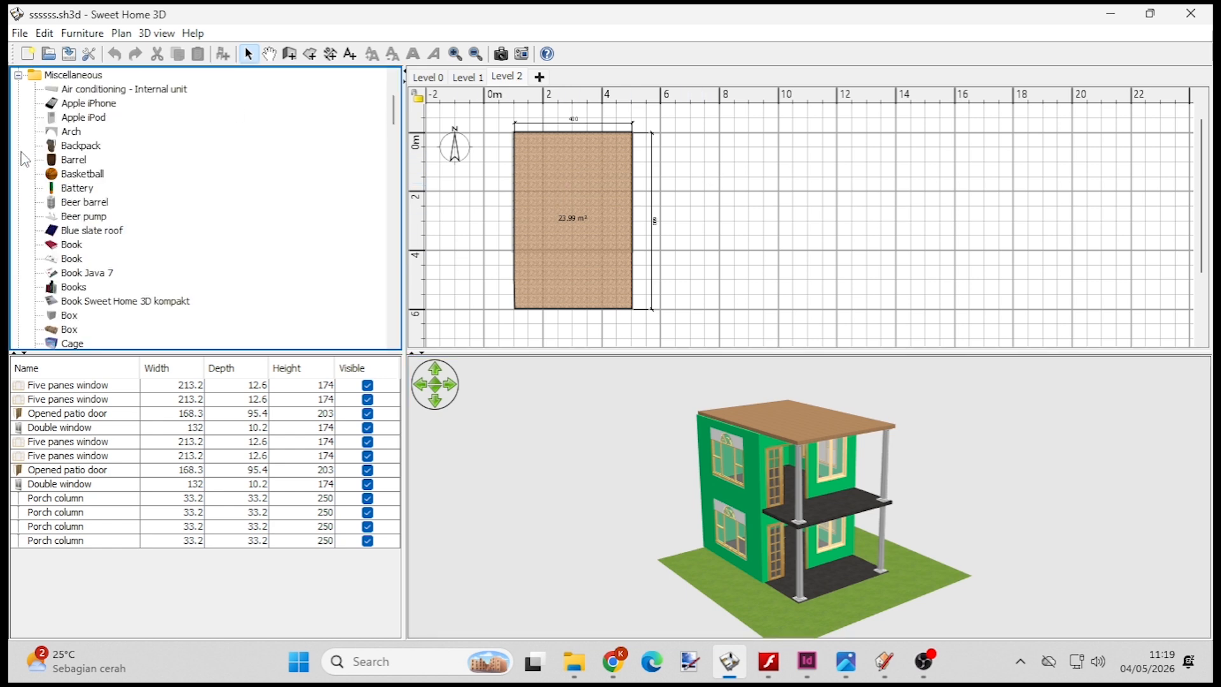
left_click(19, 75)
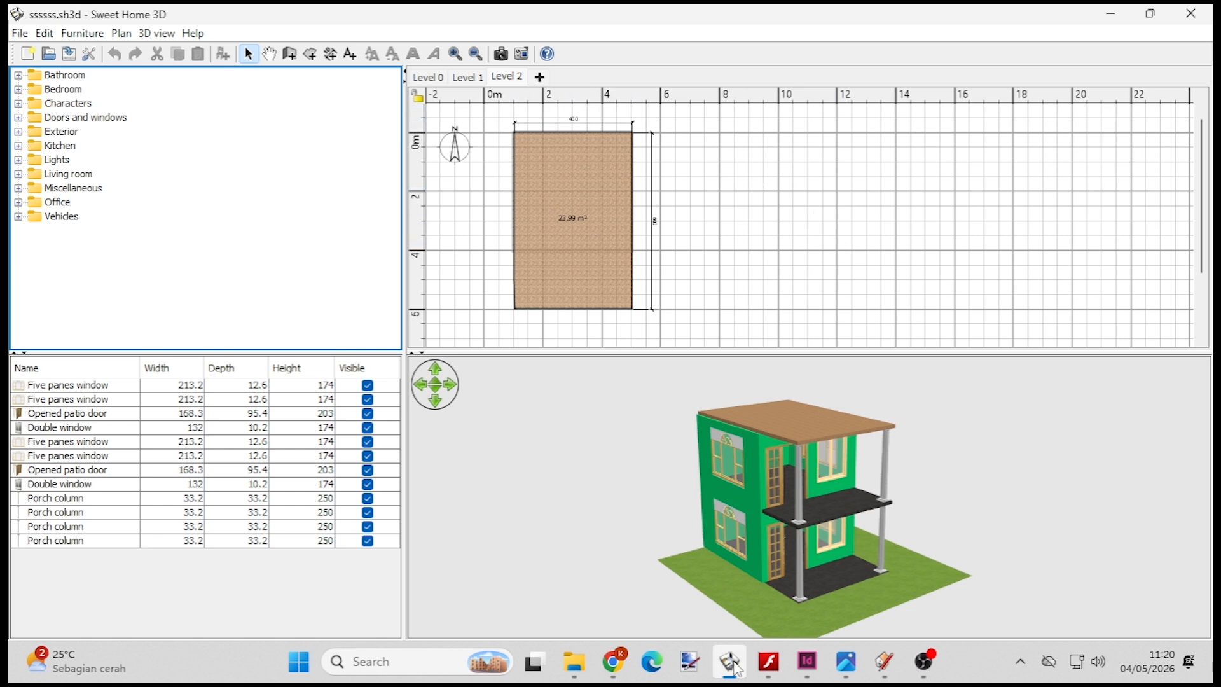
left_click(884, 661)
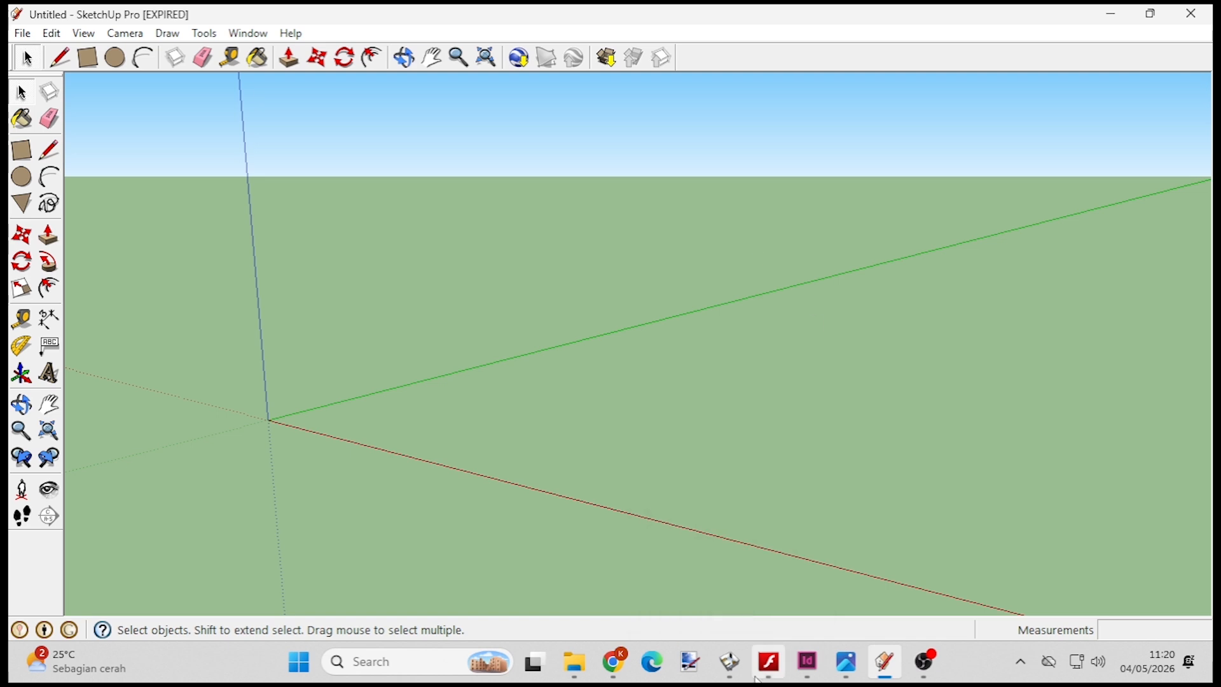
left_click(730, 661)
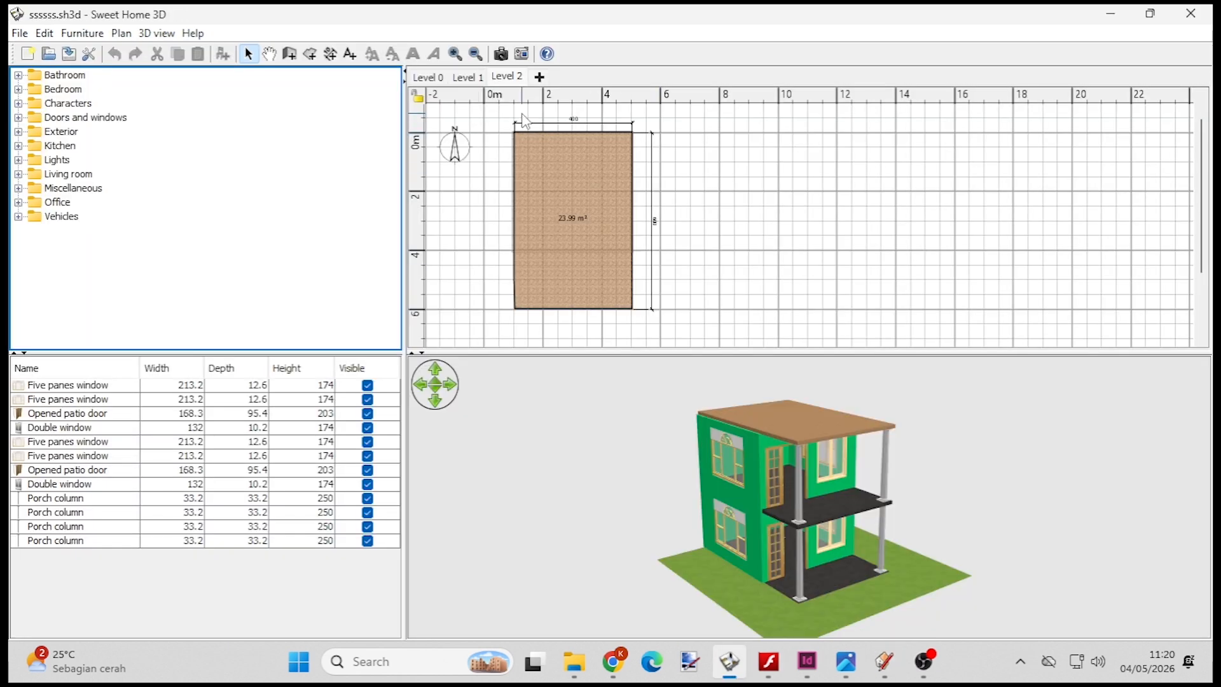
- Give the plan view more room and zoom it to frame the whole Level 2 floor with its dimensions
left_click_drag(728, 353, 729, 483)
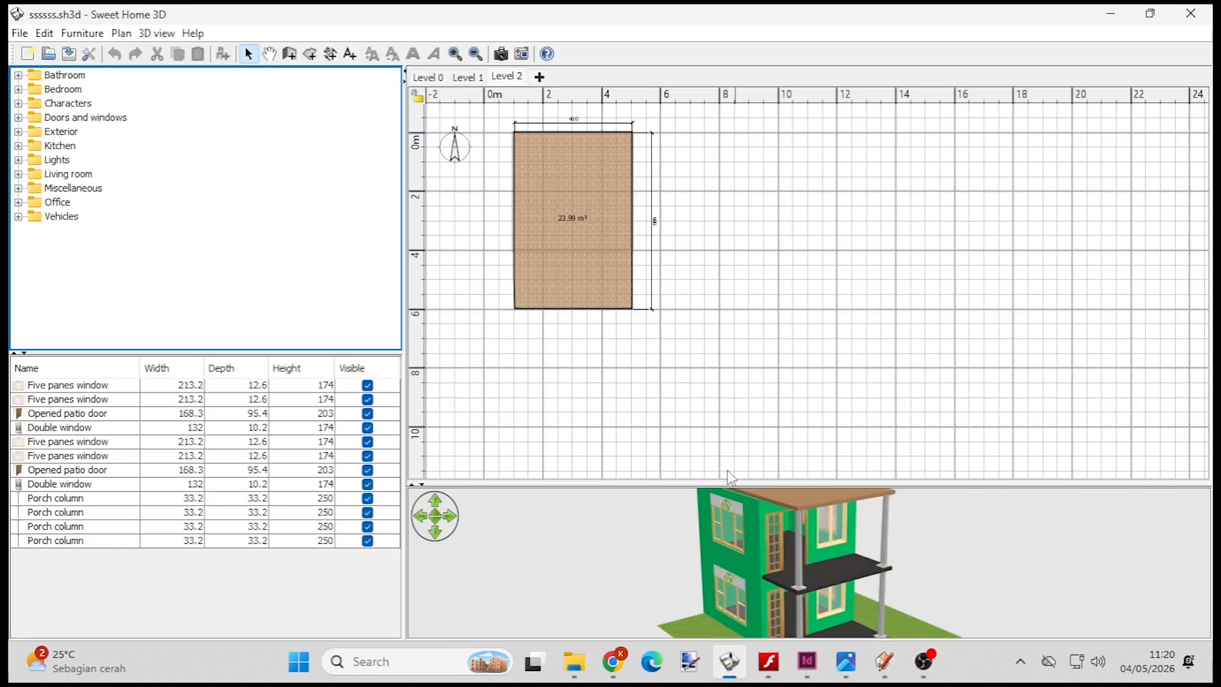
left_click(455, 54)
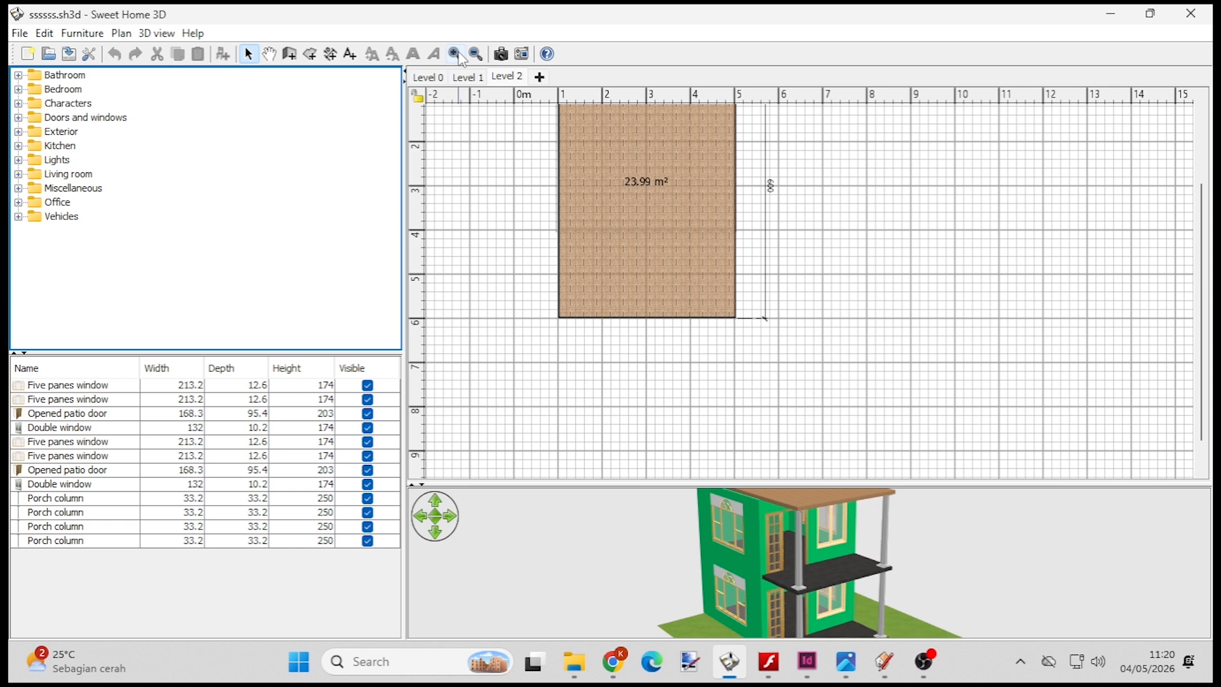
left_click(455, 54)
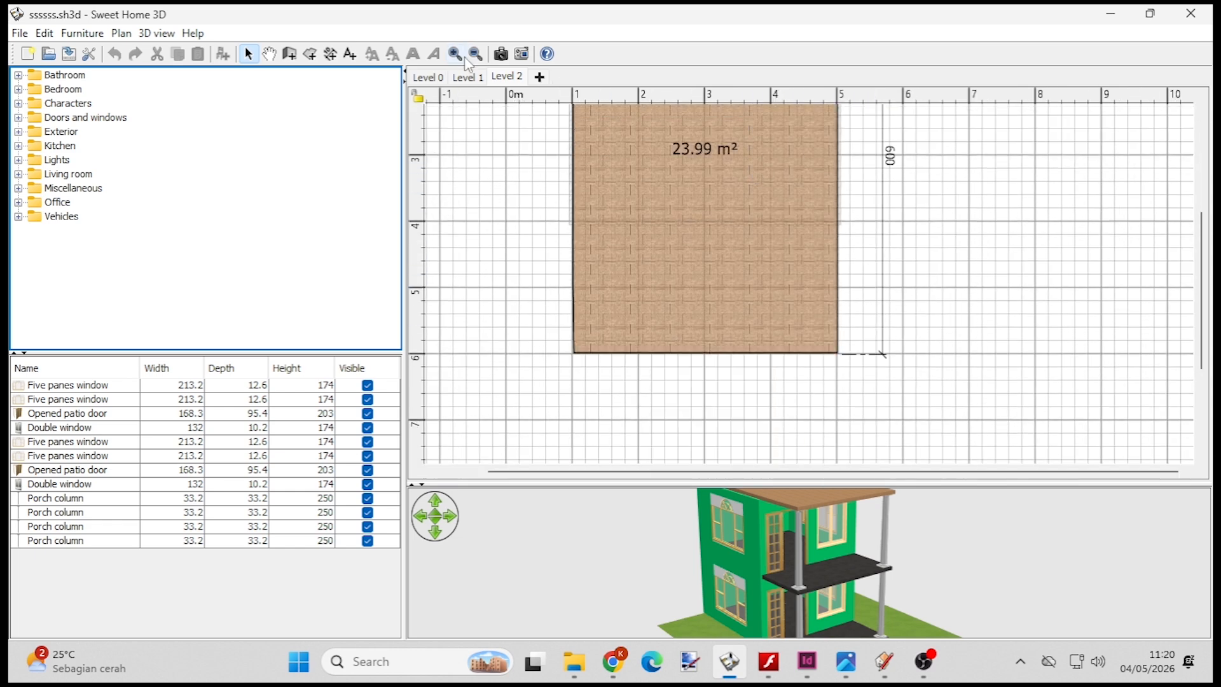
left_click(455, 54)
left_click(476, 54)
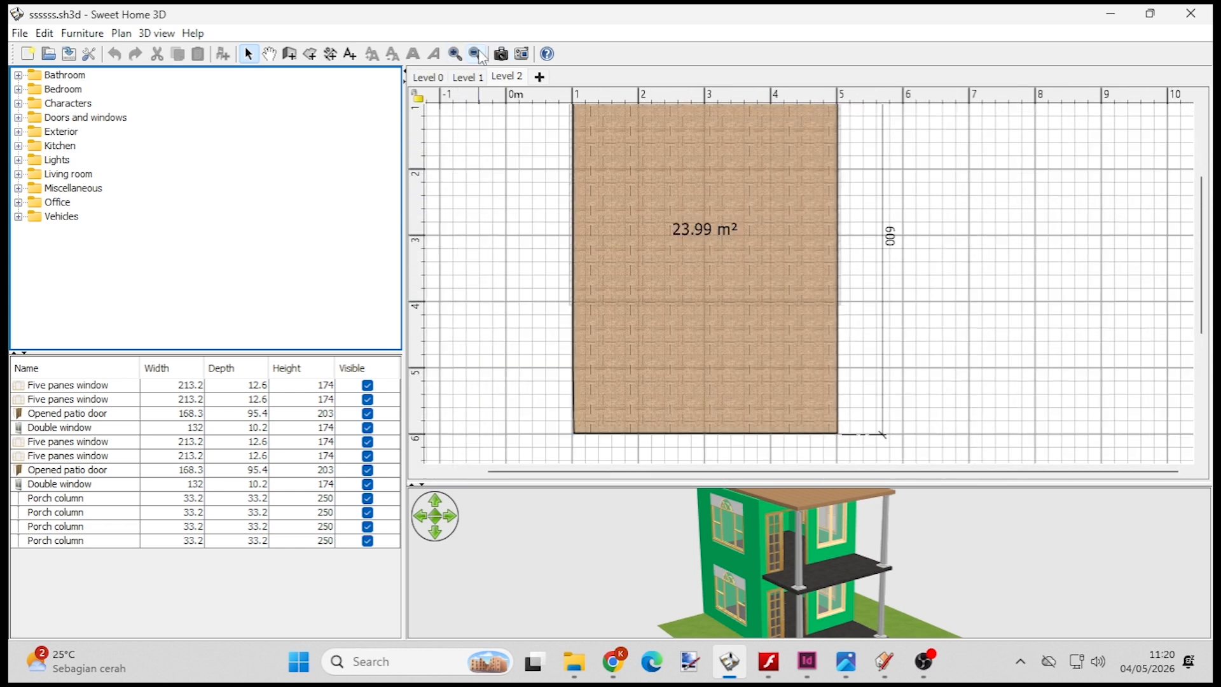
scroll(794, 253, "up", 2)
scroll(765, 195, "down", 2)
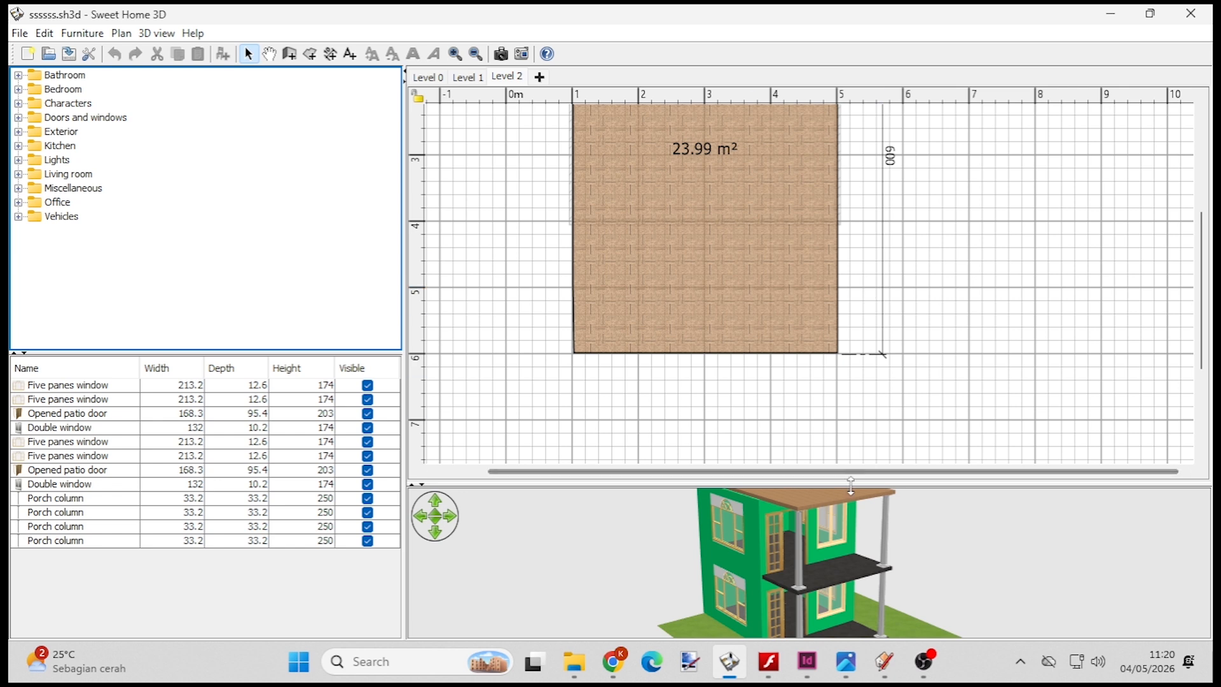
left_click_drag(850, 482, 847, 322)
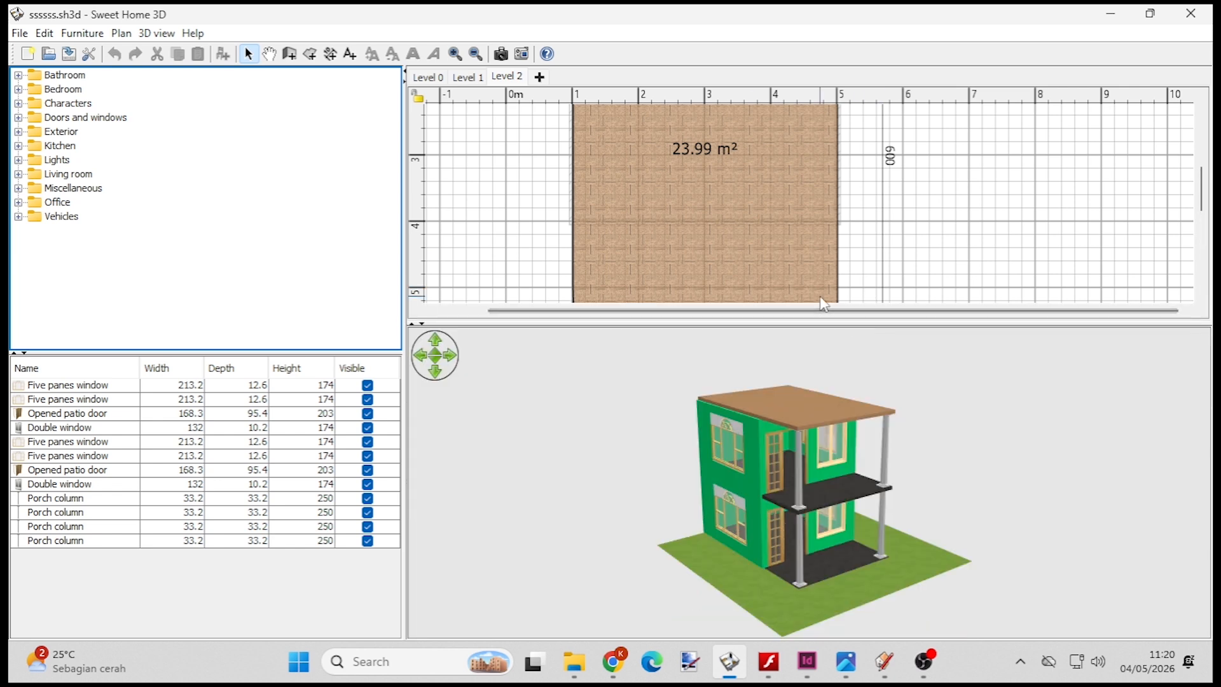
scroll(836, 262, "up", 3)
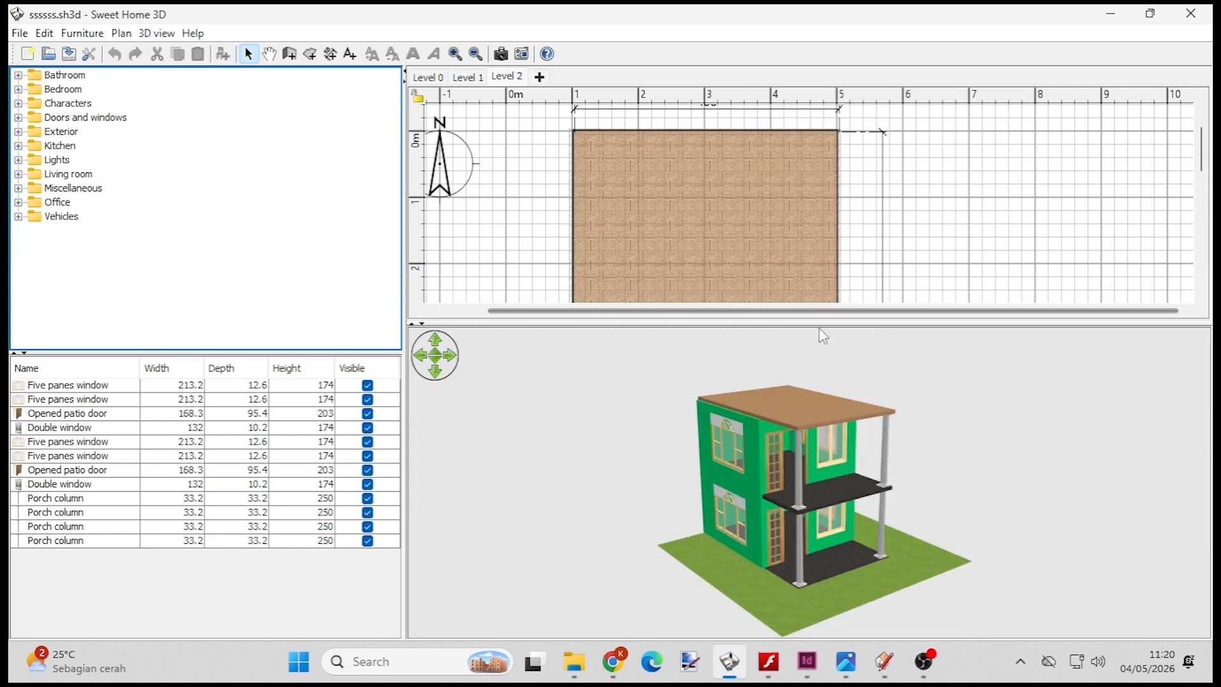
left_click_drag(820, 324, 820, 580)
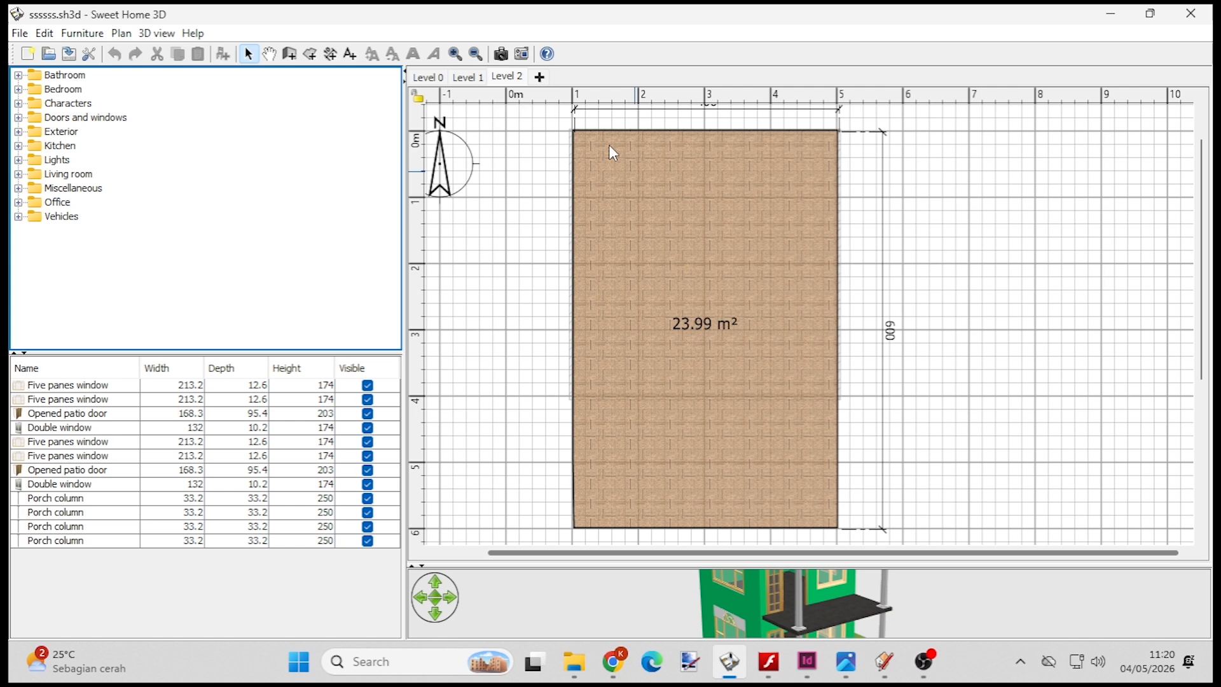
left_click(475, 53)
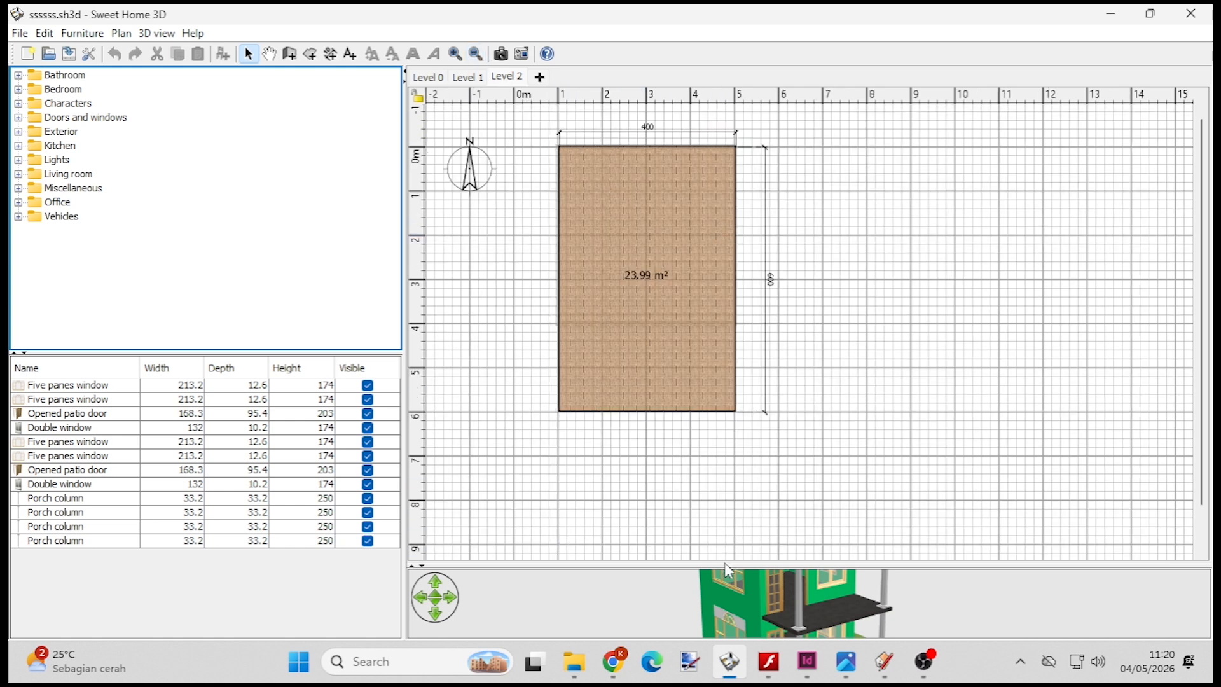
left_click_drag(725, 563, 724, 477)
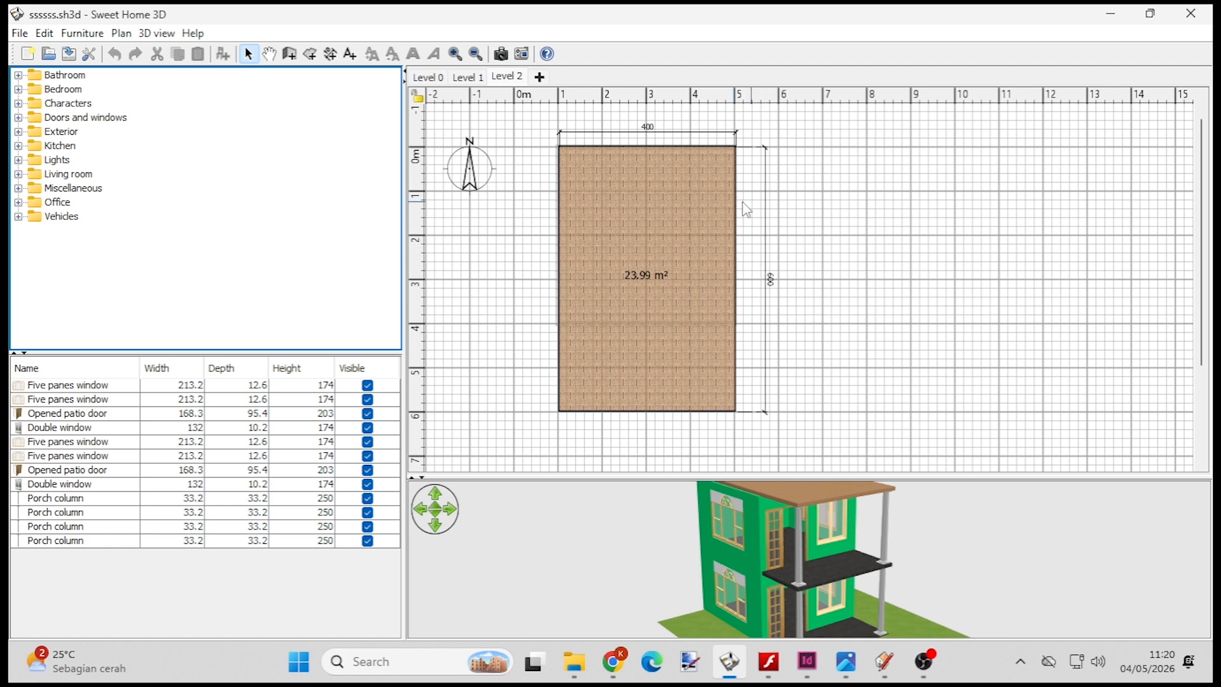
- Draw a wall about 202 cm long on Level 2, from the floor's northwest corner to the middle of its north edge
left_click(290, 54)
left_click(614, 444)
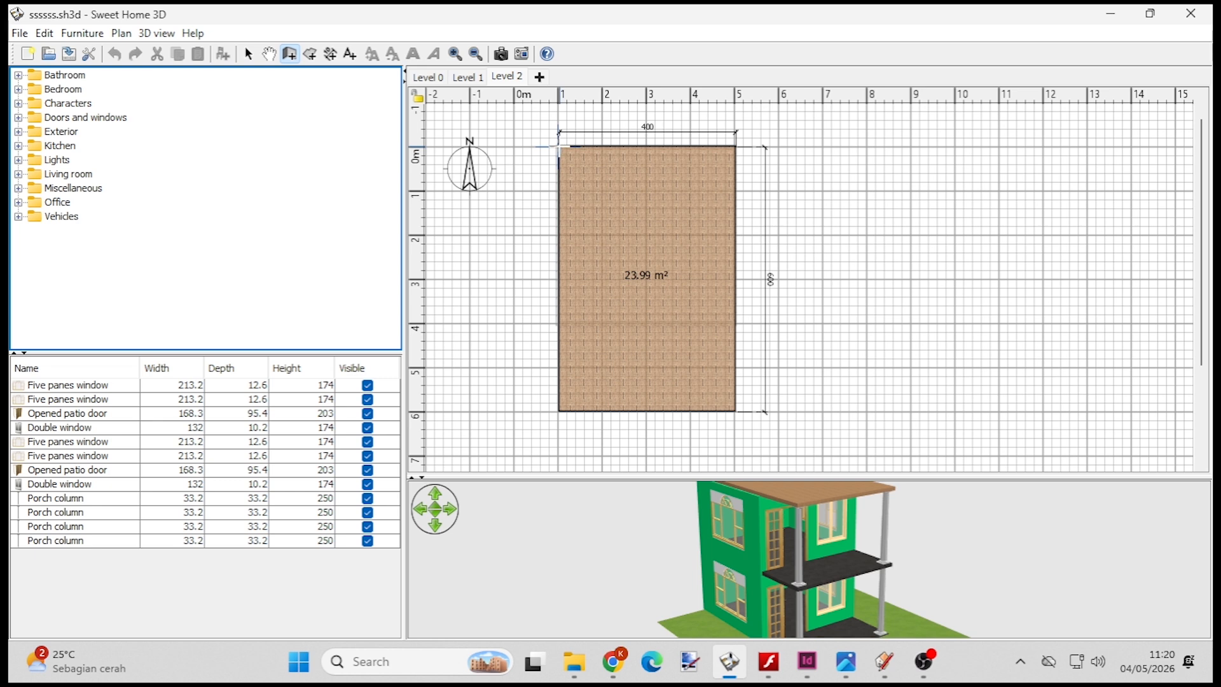
left_click(559, 148)
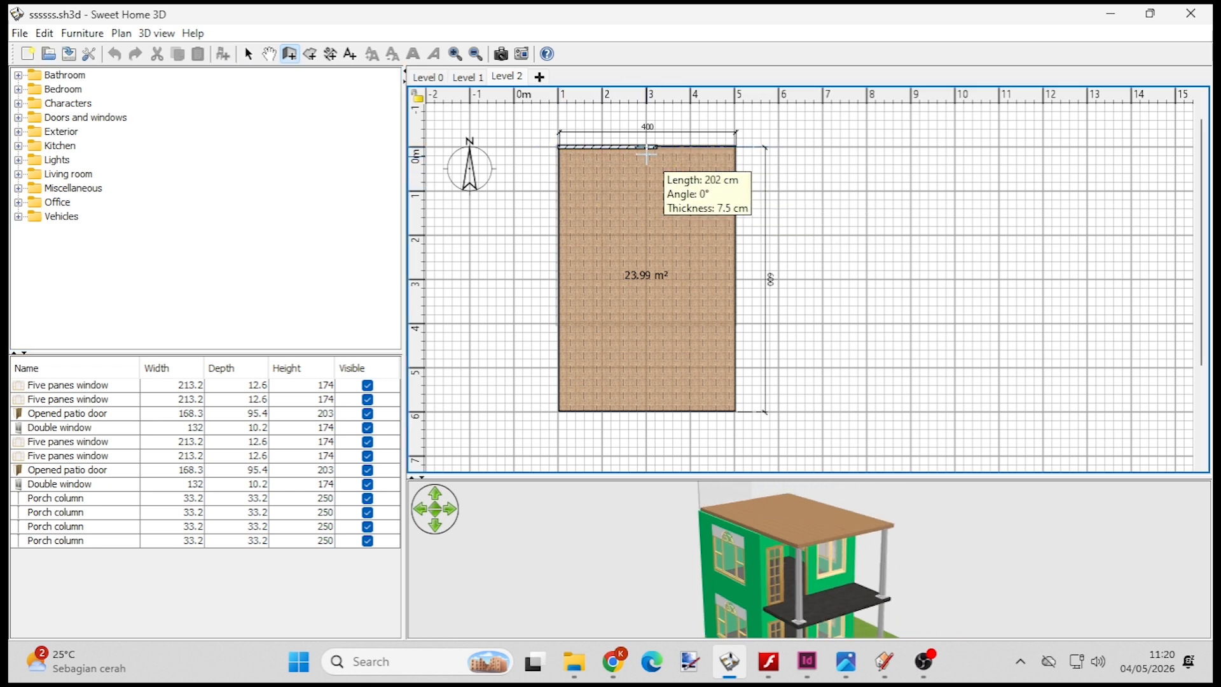
double_click(646, 148)
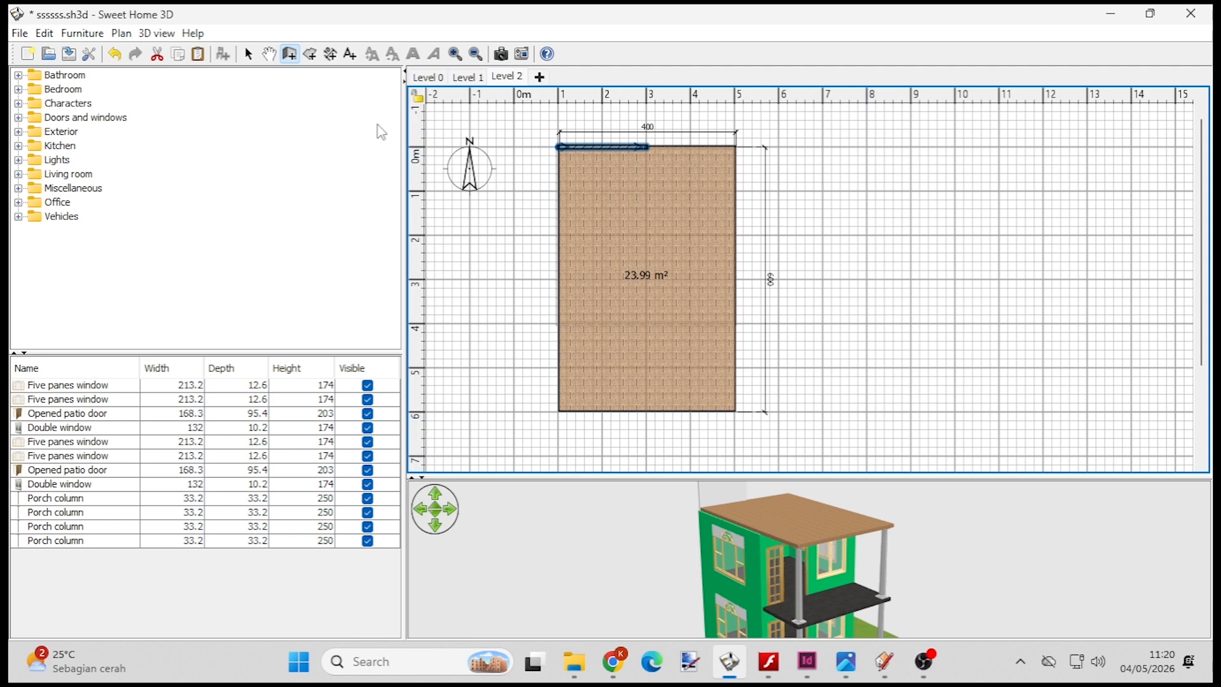
- Make the new north-edge wall a sloping wall with a height at start of 100 cm
right_click(605, 146)
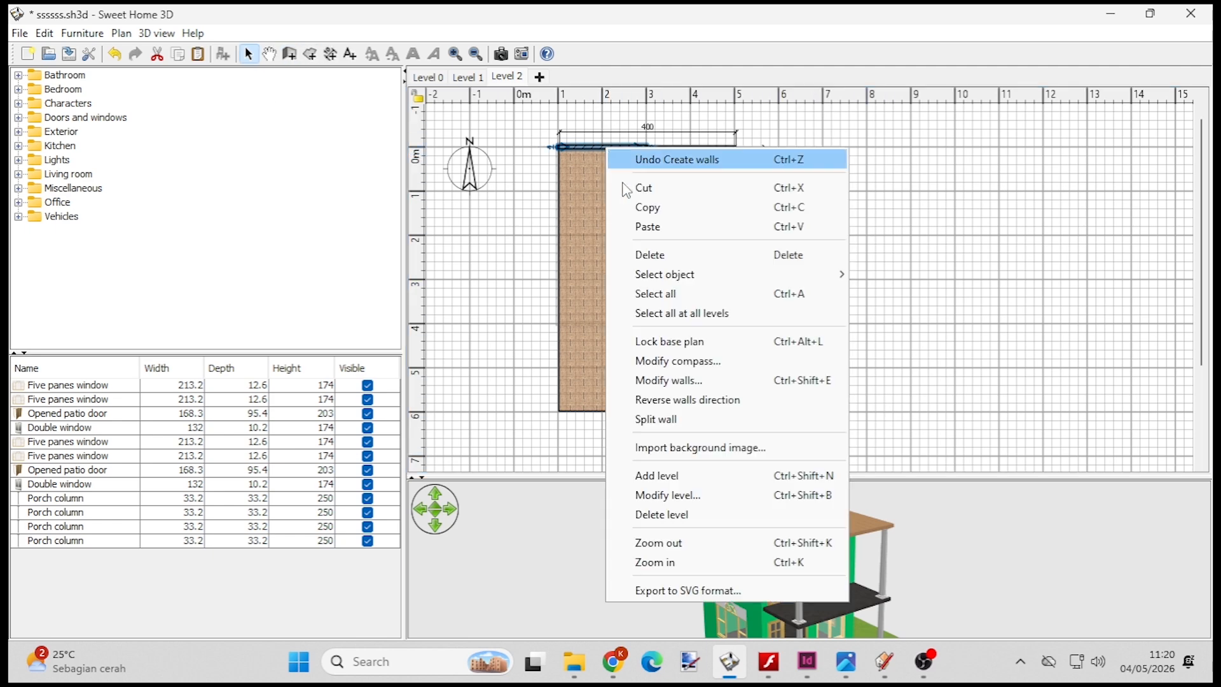
left_click(639, 379)
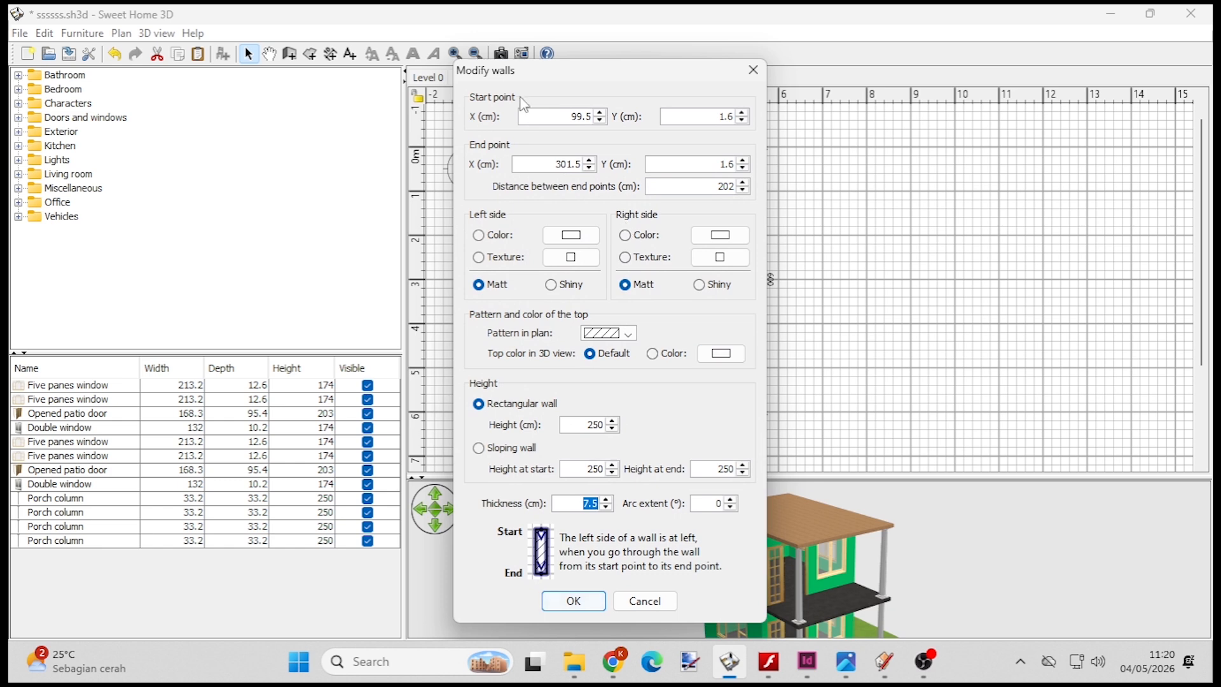
left_click_drag(521, 80, 791, 46)
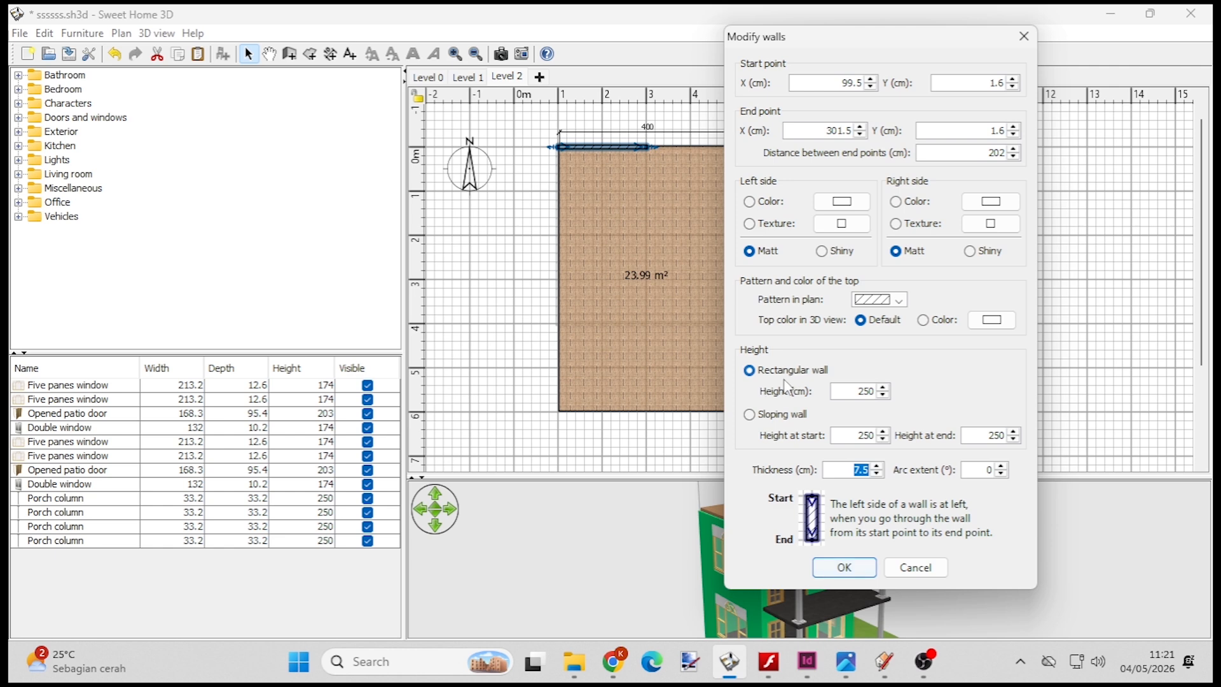
left_click(750, 415)
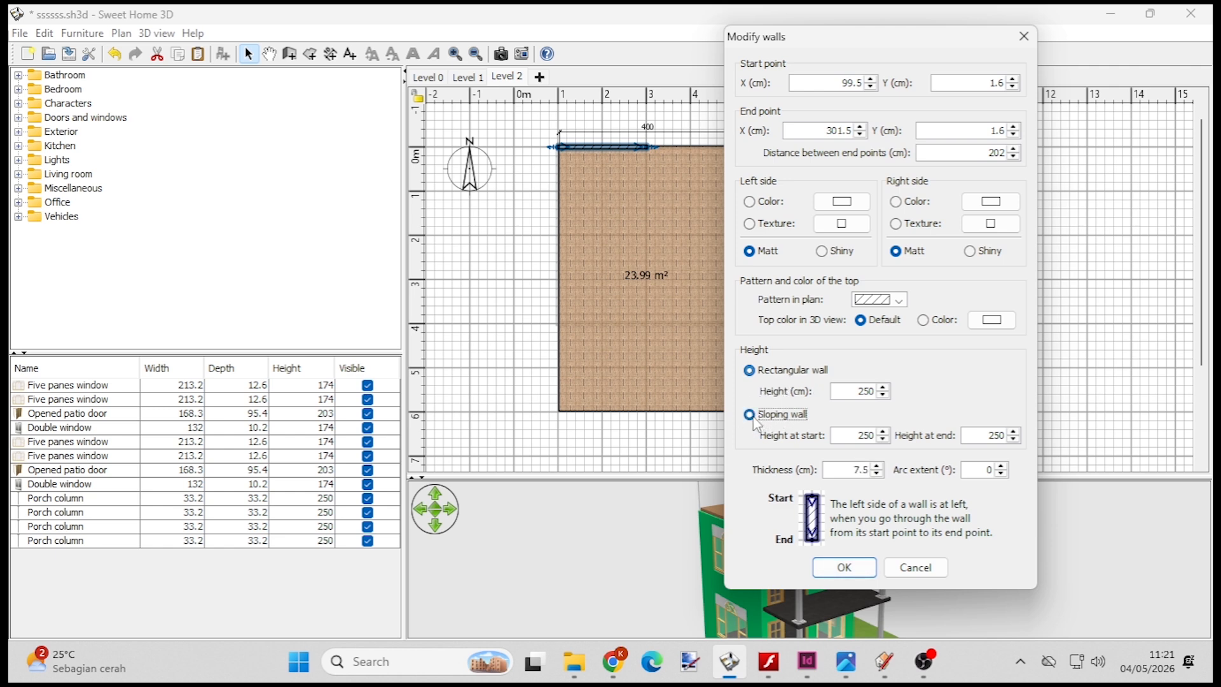
left_click(837, 438)
type("100")
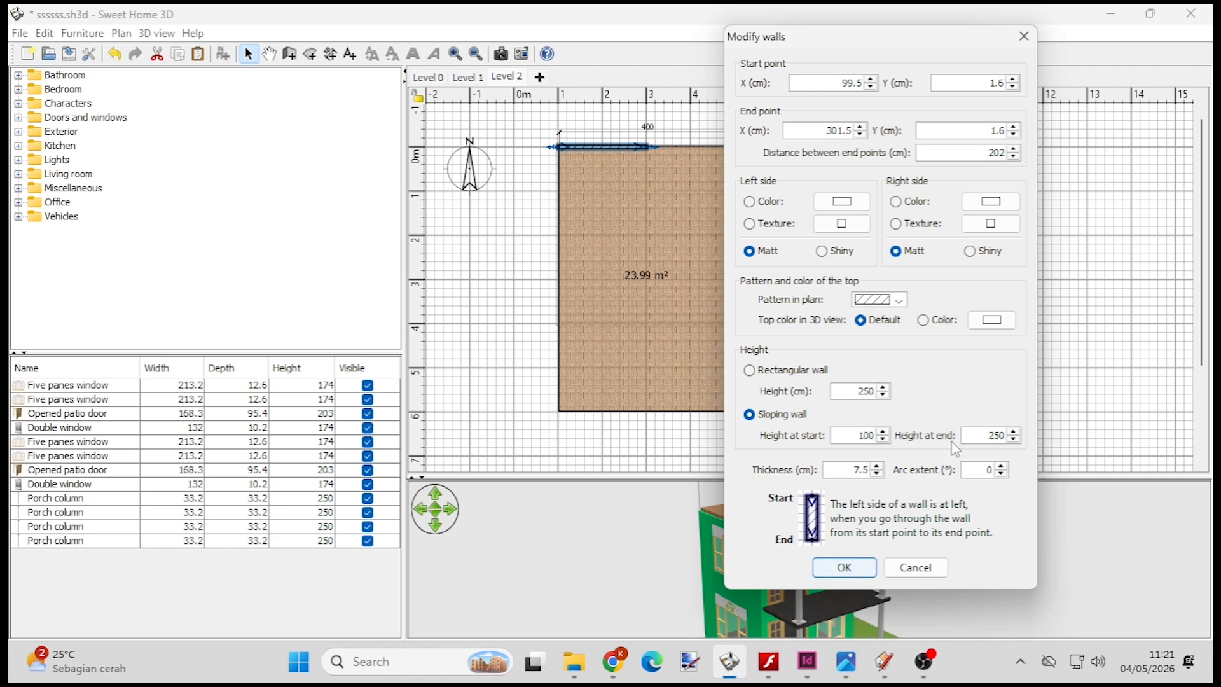
- Color the left and right sides of the sloping wall green (#17A200) and apply the wall changes
left_click(840, 202)
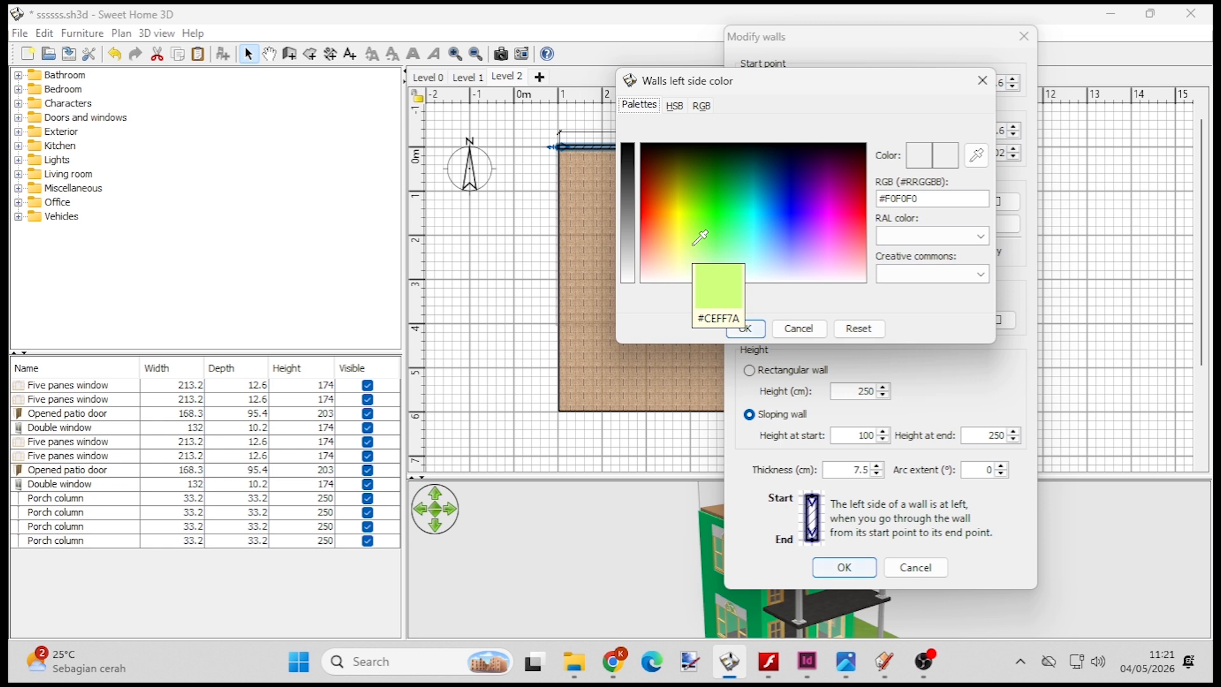
left_click(731, 239)
left_click(722, 178)
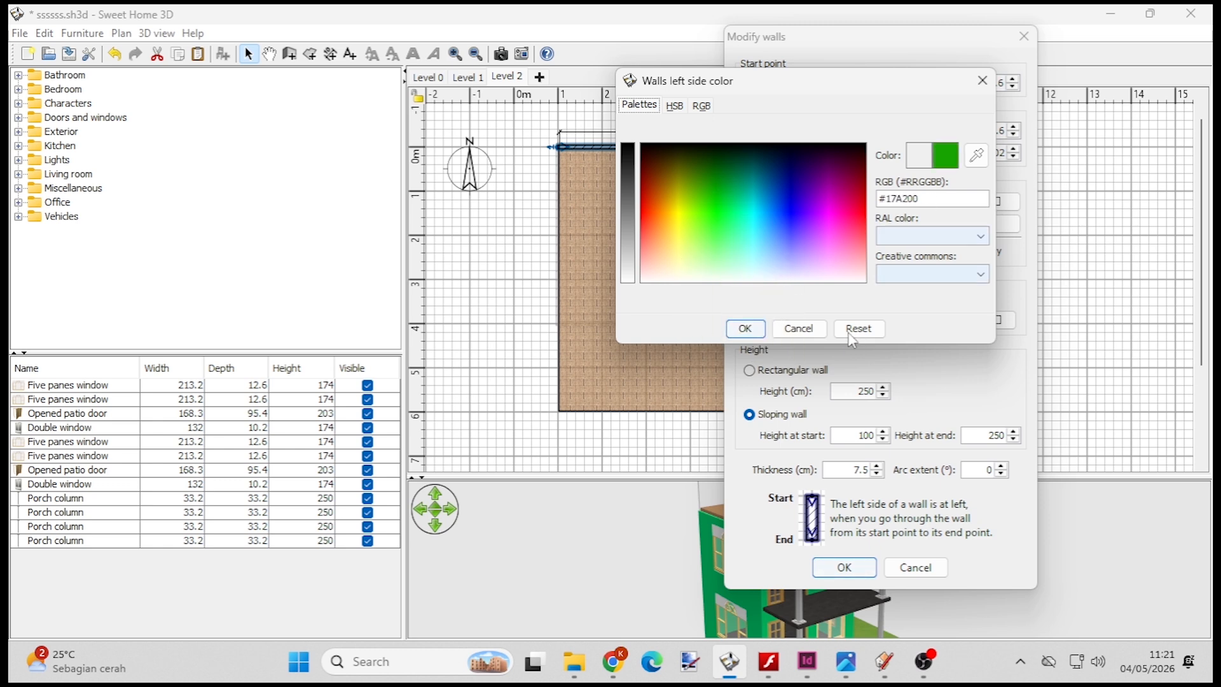
left_click(745, 328)
left_click(988, 204)
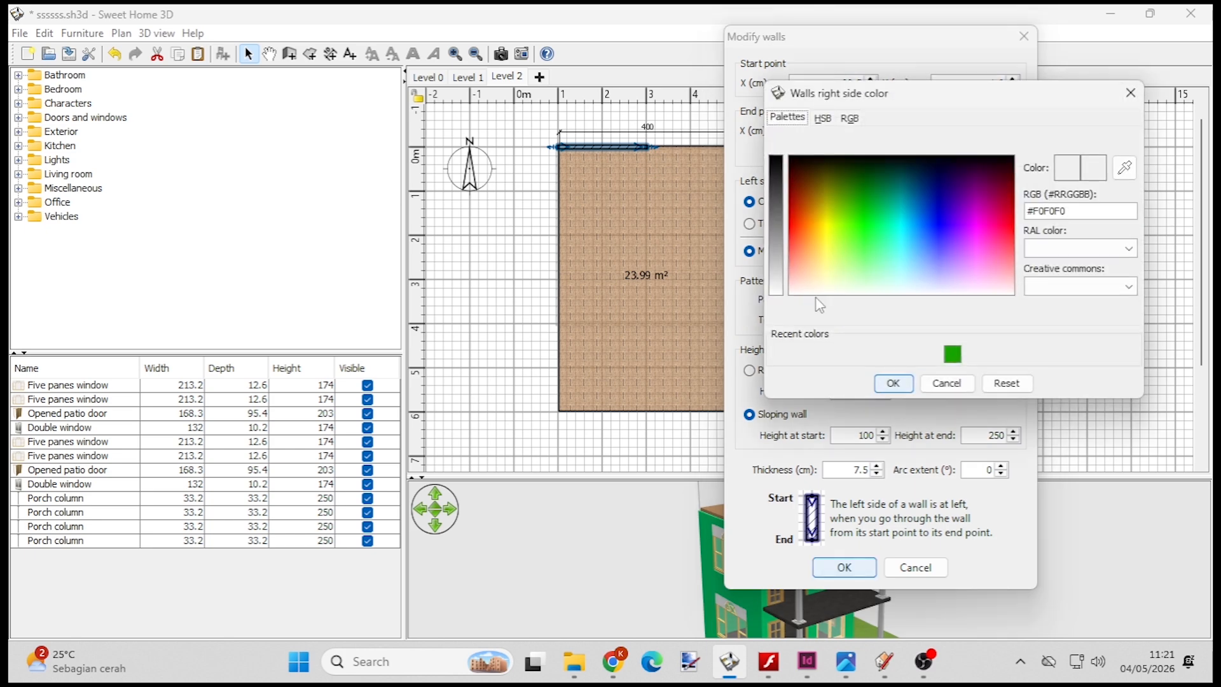
left_click(952, 354)
left_click(893, 383)
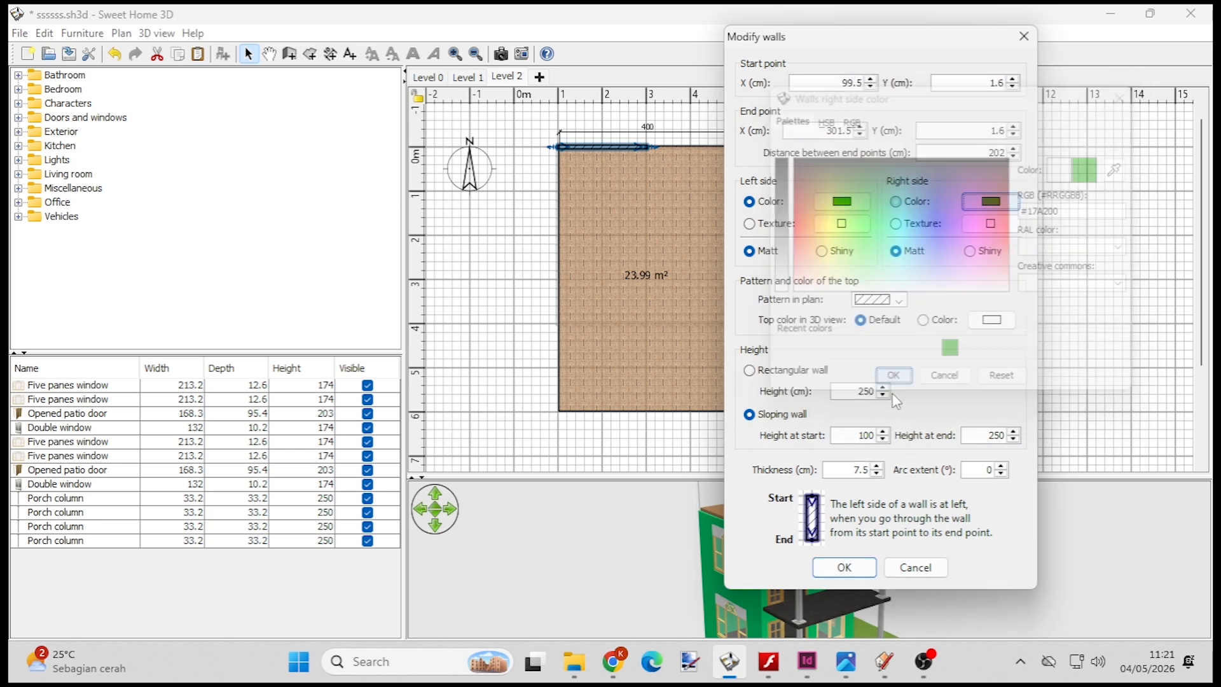
left_click(845, 568)
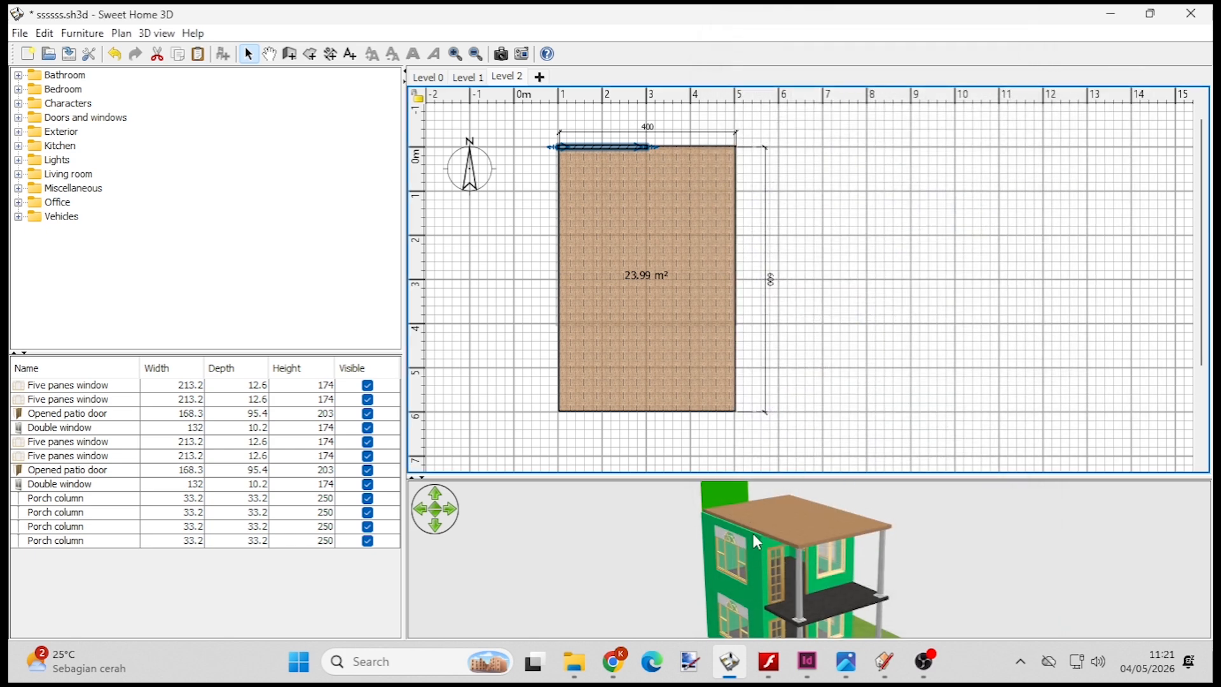
- Copy the green sloping wall and place the duplicate on the empty plan area east of the floor
left_click_drag(752, 534, 770, 415)
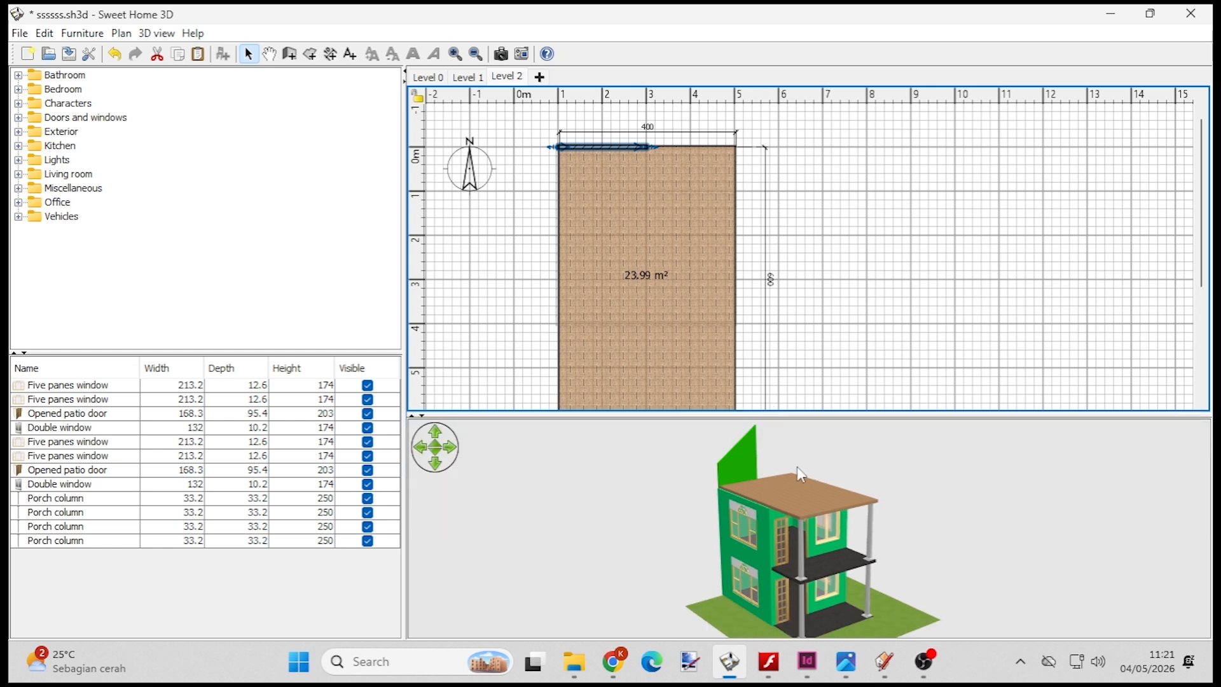
left_click_drag(796, 467, 761, 490)
left_click(689, 156)
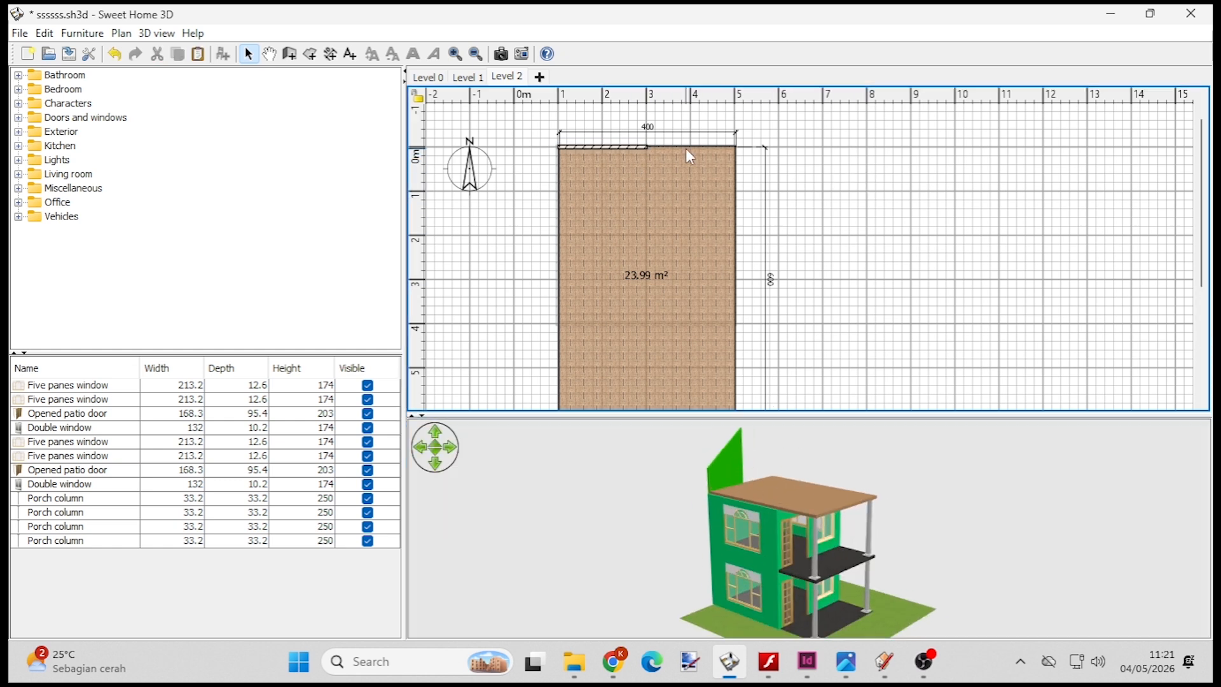
left_click(629, 146)
right_click(630, 146)
left_click(743, 208)
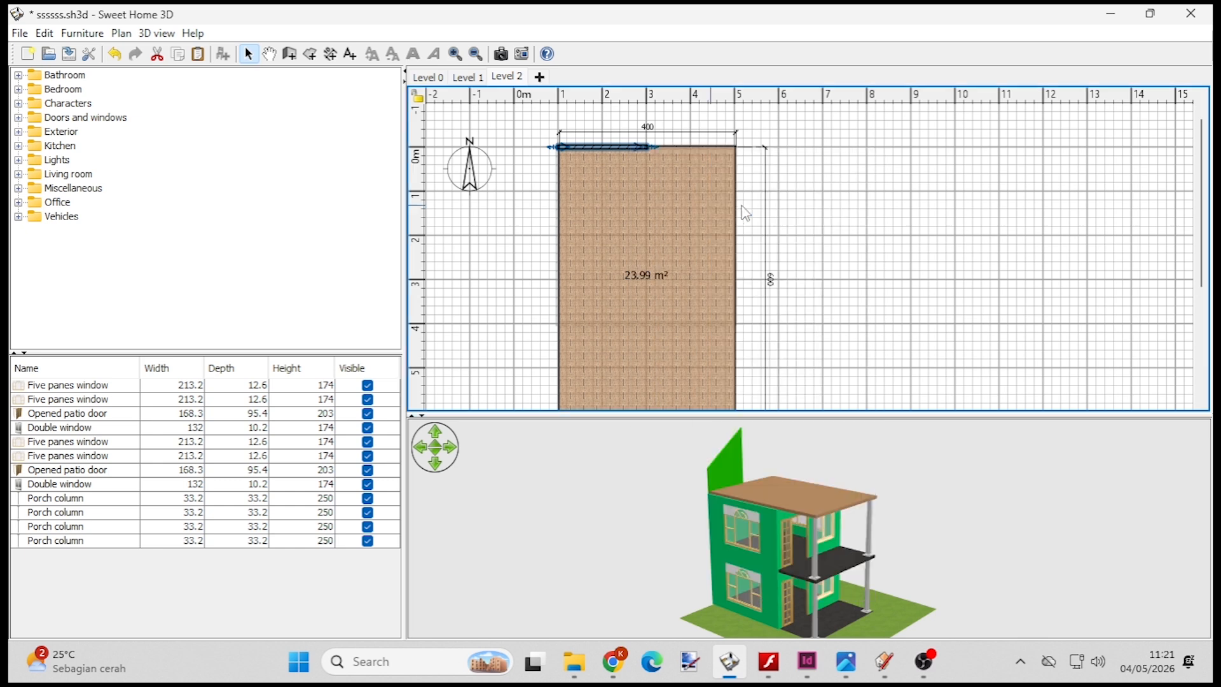
left_click(884, 203)
right_click(822, 166)
left_click(841, 204)
left_click_drag(604, 147, 820, 149)
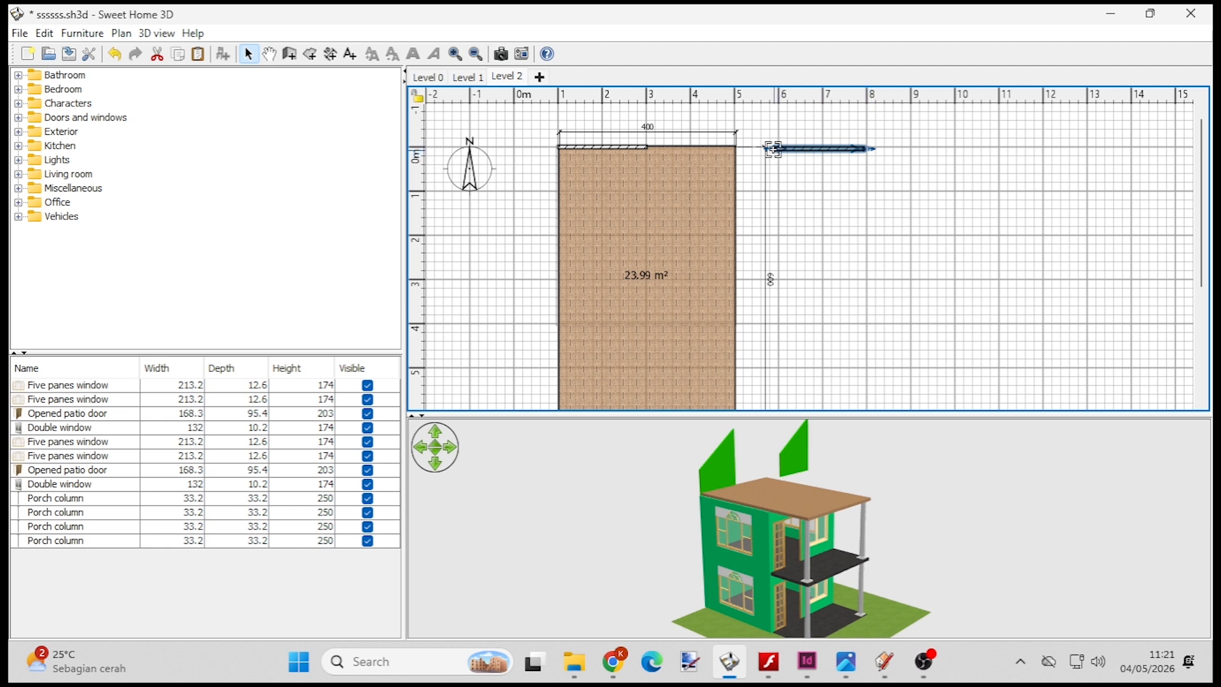
- Reverse the copied wall's slope by moving its start point east of its end point, and place it on the north edge against the first wall
left_click_drag(766, 149, 951, 145)
right_click(927, 148)
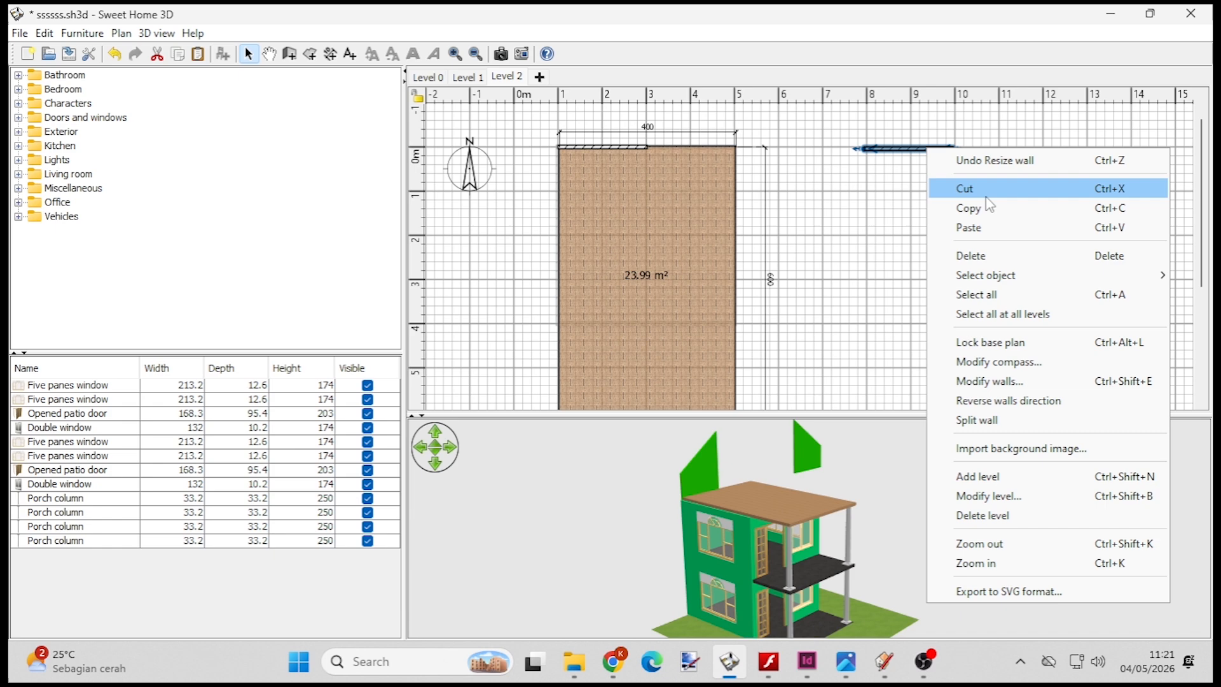
left_click(997, 381)
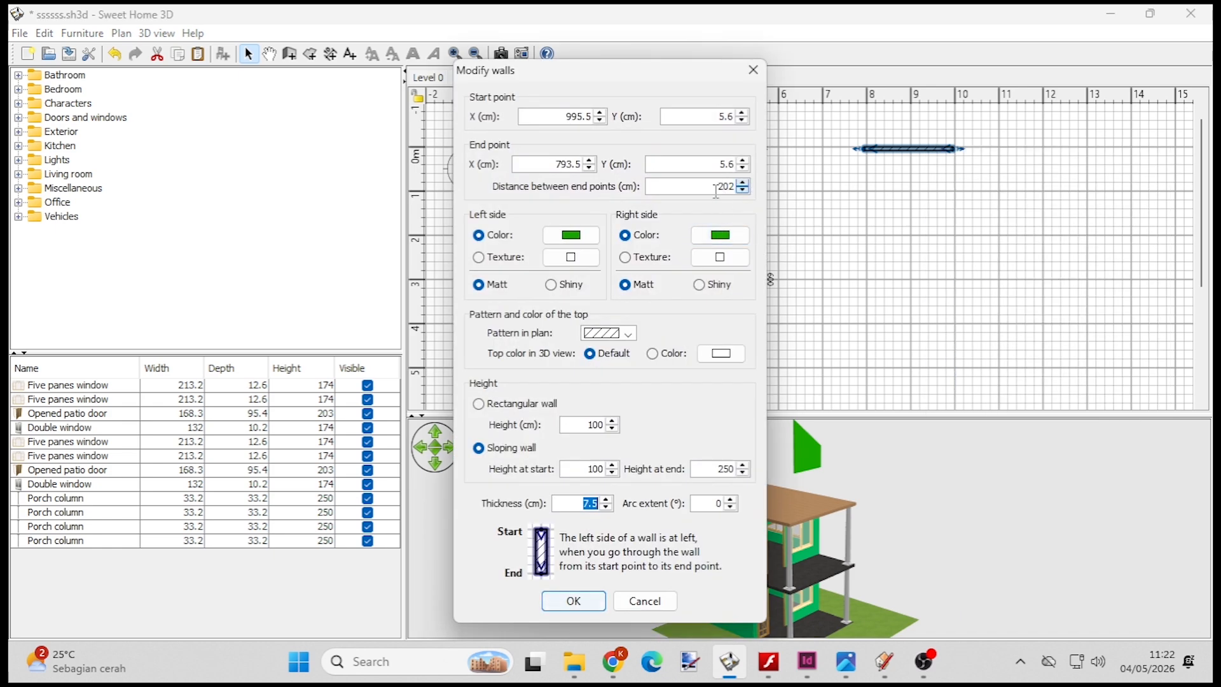
left_click_drag(716, 191, 758, 195)
left_click(571, 602)
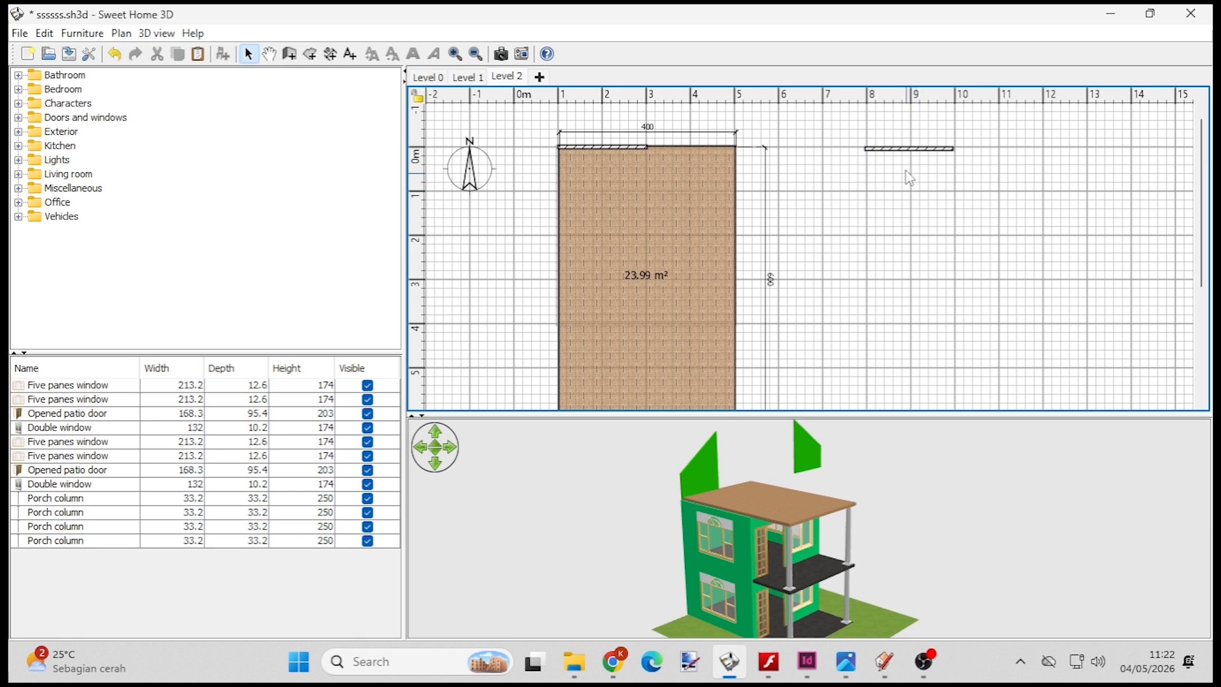
left_click_drag(903, 148, 688, 148)
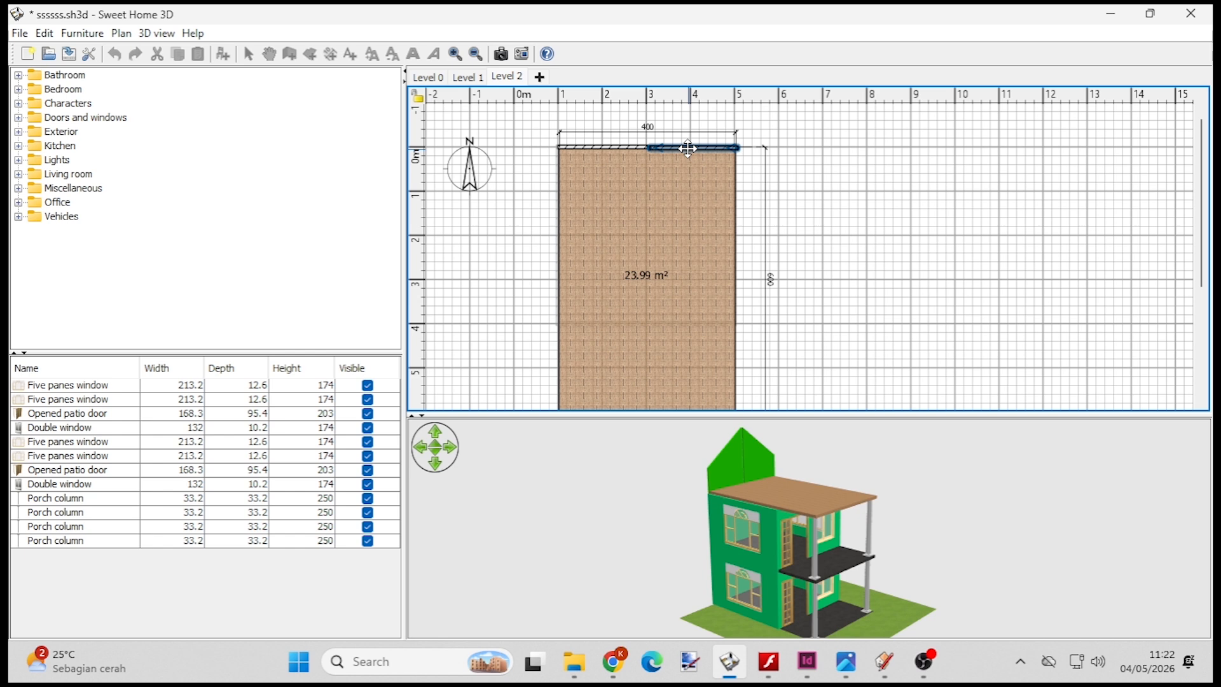
- Nudge the reversed sloping wall slightly north to align it with the first wall on the north edge
left_click_drag(688, 148, 688, 148)
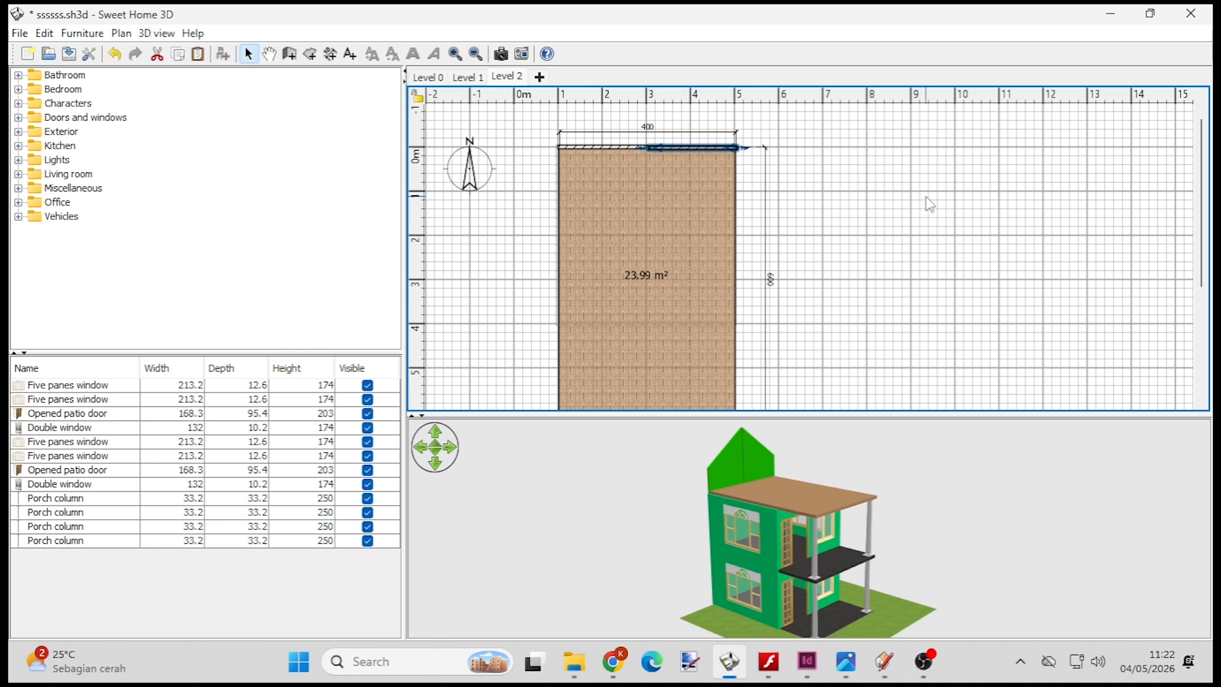
key("Up")
key("Up")
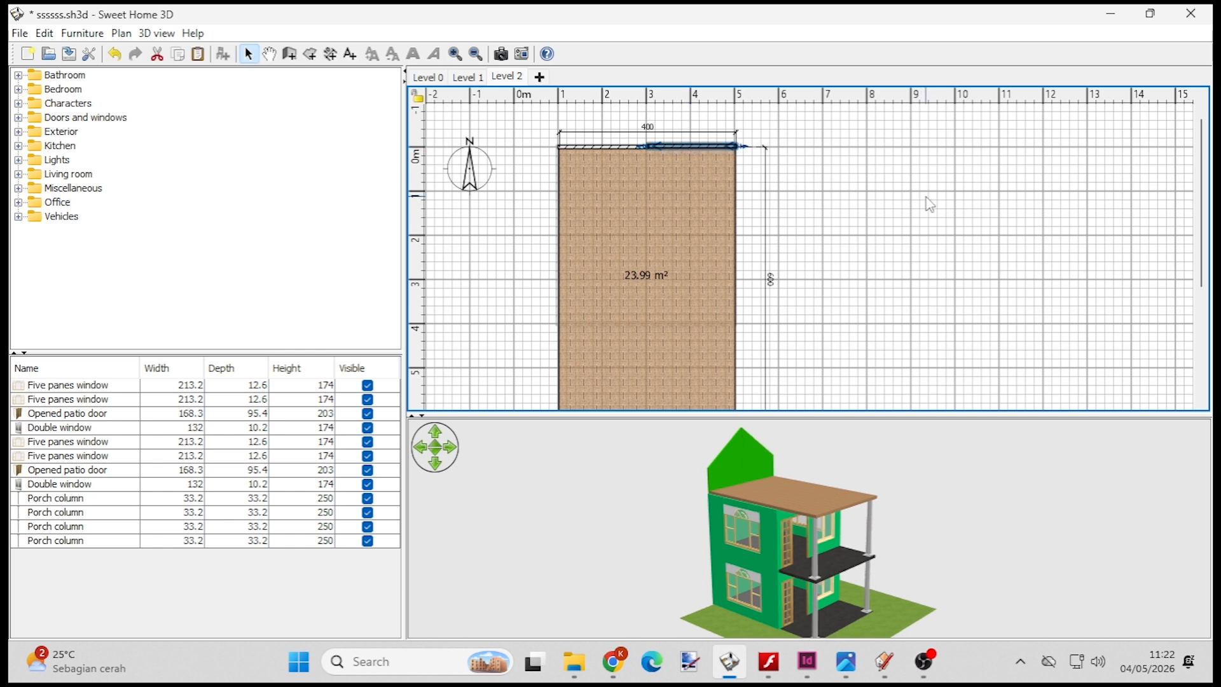
left_click(826, 254)
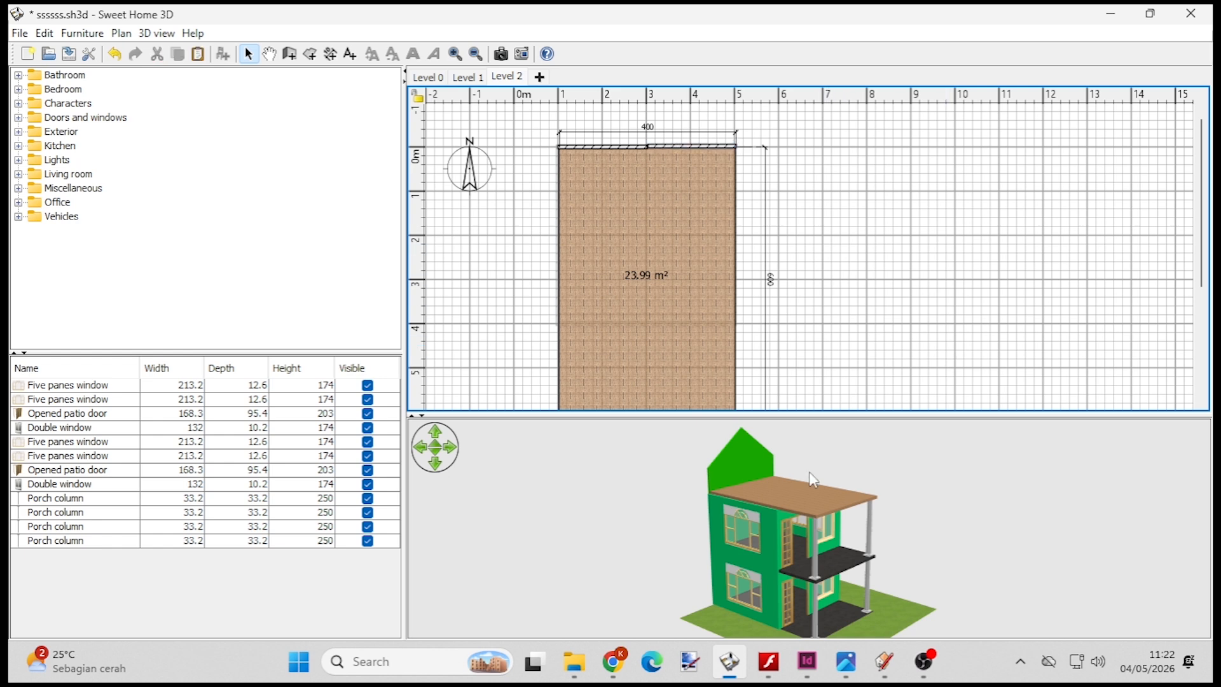
left_click_drag(814, 479, 724, 489)
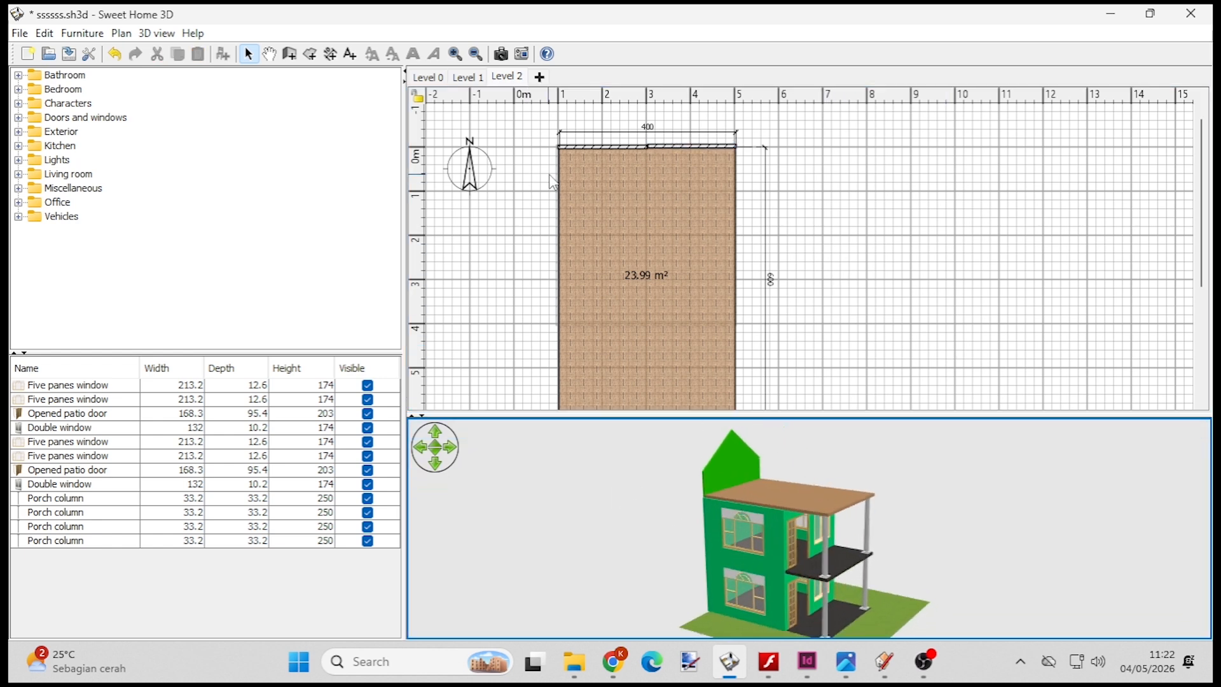
scroll(807, 267, "down", 3)
scroll(683, 231, "up", 3)
- Copy both north-edge sloping walls together and place the duplicate pair along the south edge of the floor
left_click(596, 147)
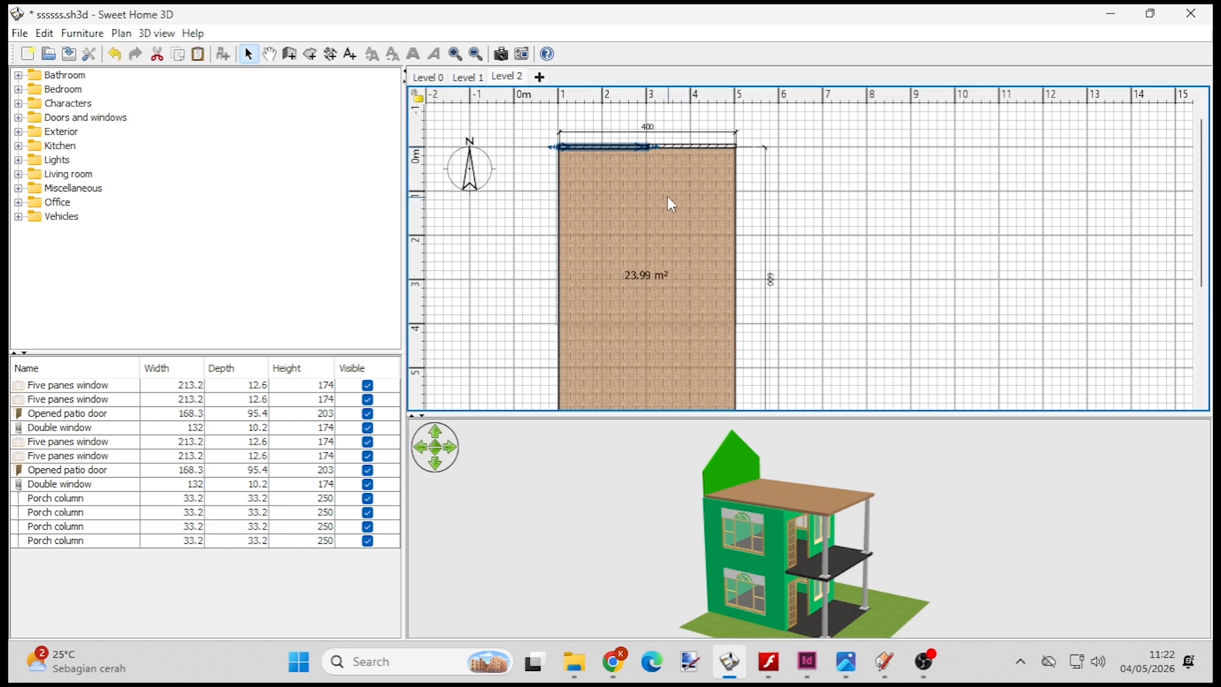
left_click(680, 147, "shift")
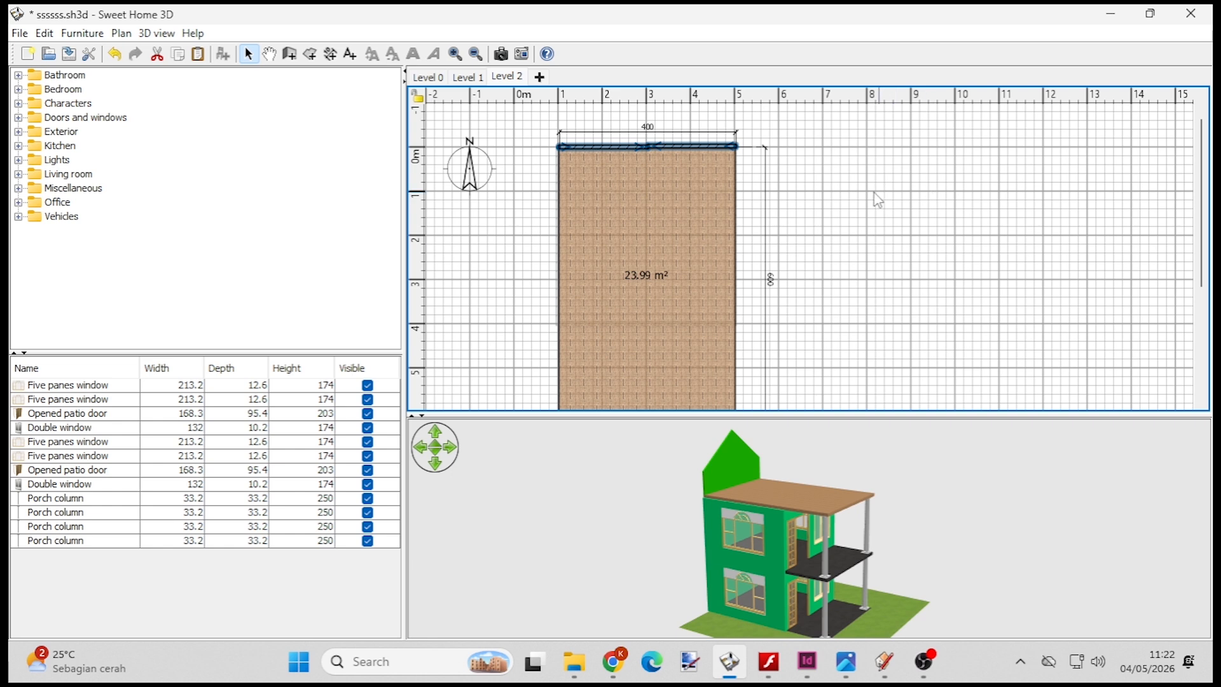
right_click(819, 175)
left_click(859, 221)
scroll(820, 225, "down", 1)
scroll(819, 225, "up", 1)
left_click_drag(690, 147, 694, 318)
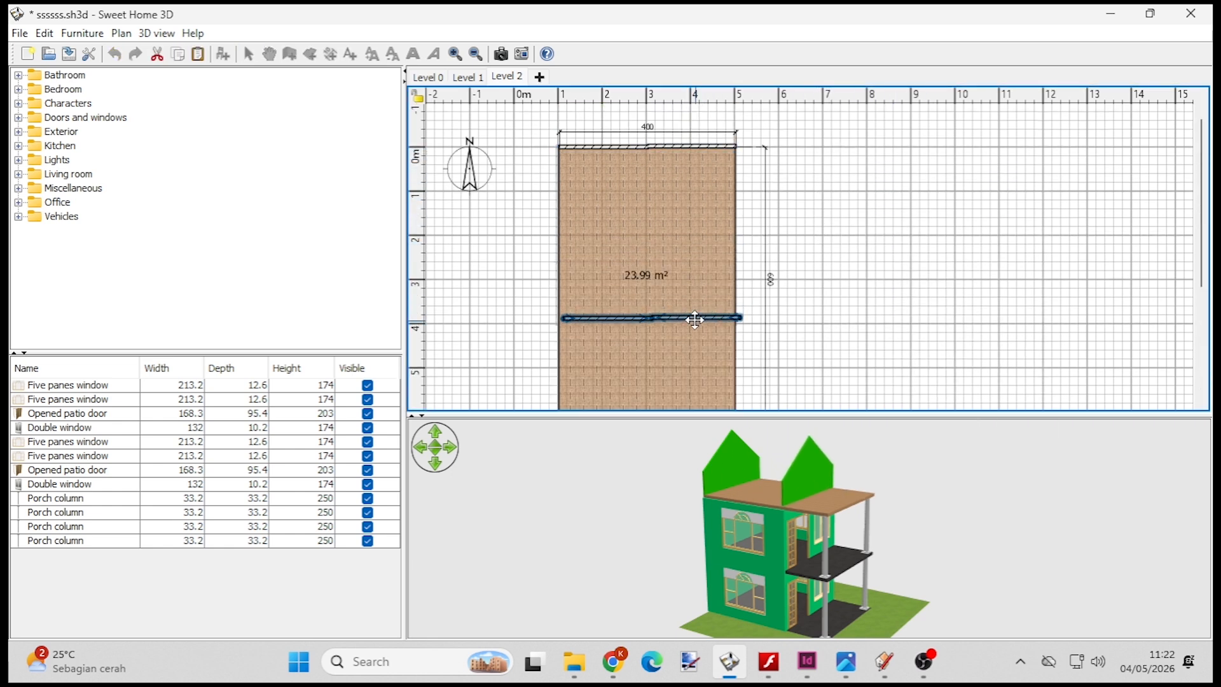
scroll(758, 227, "down", 3)
left_click_drag(695, 123, 690, 210)
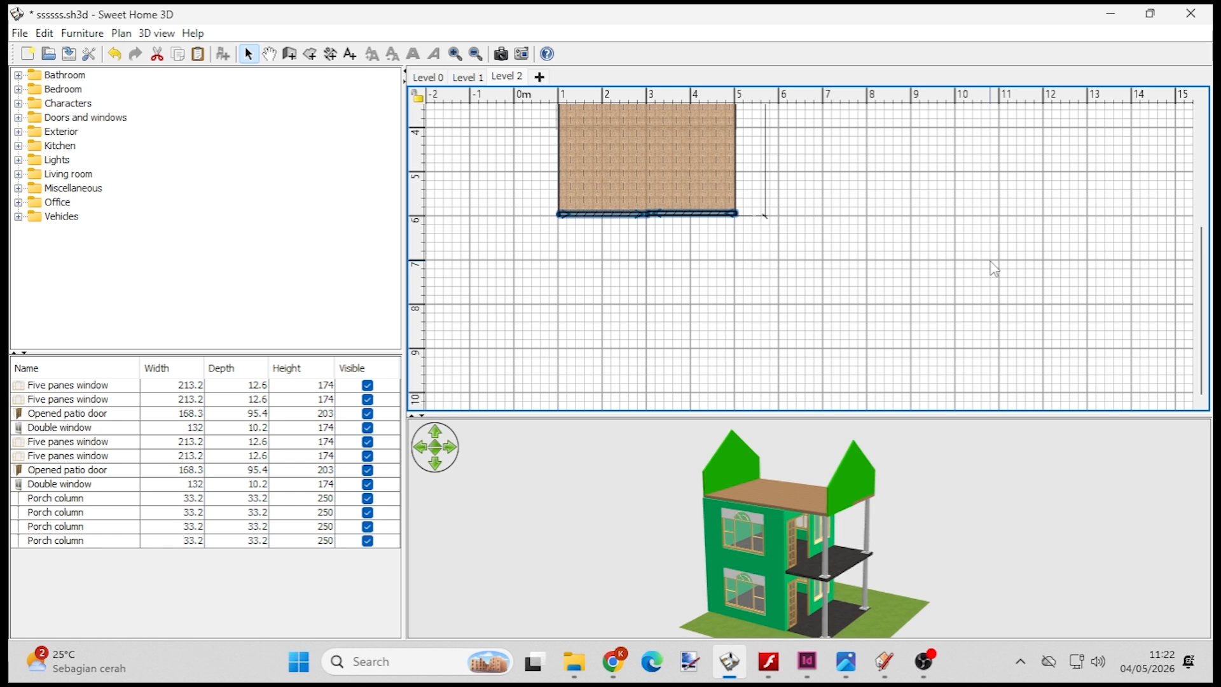
- Fine-tune the duplicated gable walls slightly south to line them up with the floor's south edge
key("Up")
key("Down")
key("Down")
key("Down")
key("Down")
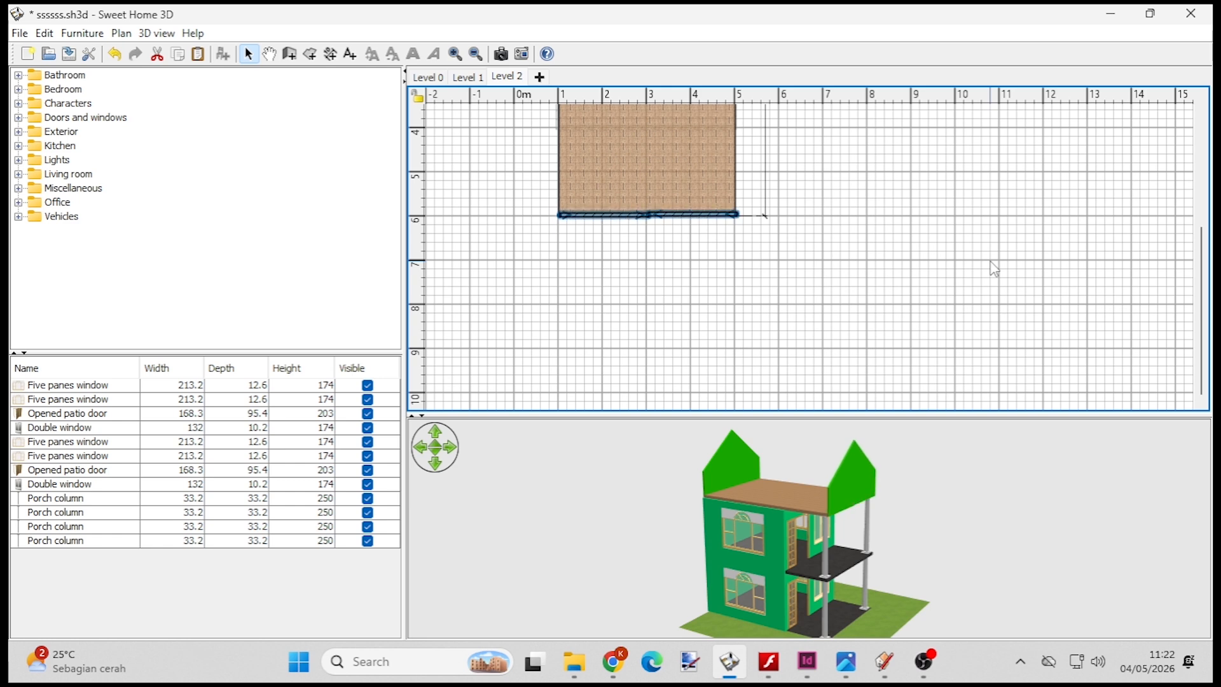
left_click(992, 267)
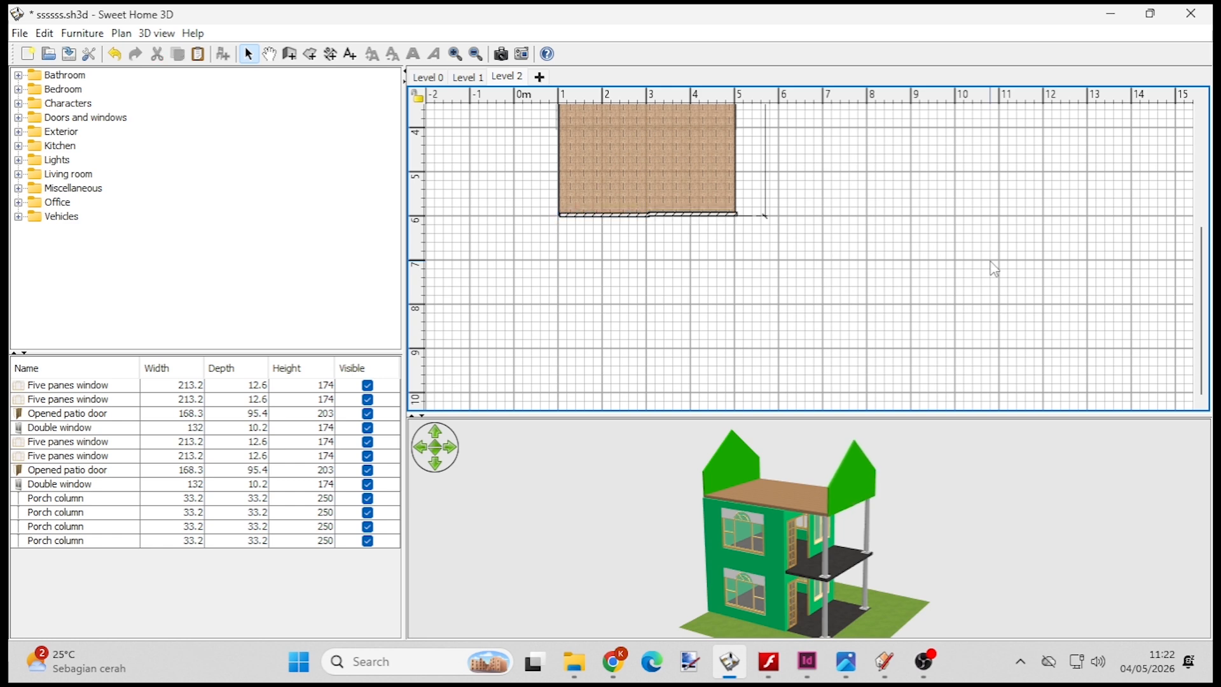
- Draw a wall about 598 cm long along the floor's west edge, from the northwest corner to the southwest corner
scroll(954, 259, "up", 5)
scroll(955, 259, "down", 1)
scroll(894, 222, "up", 1)
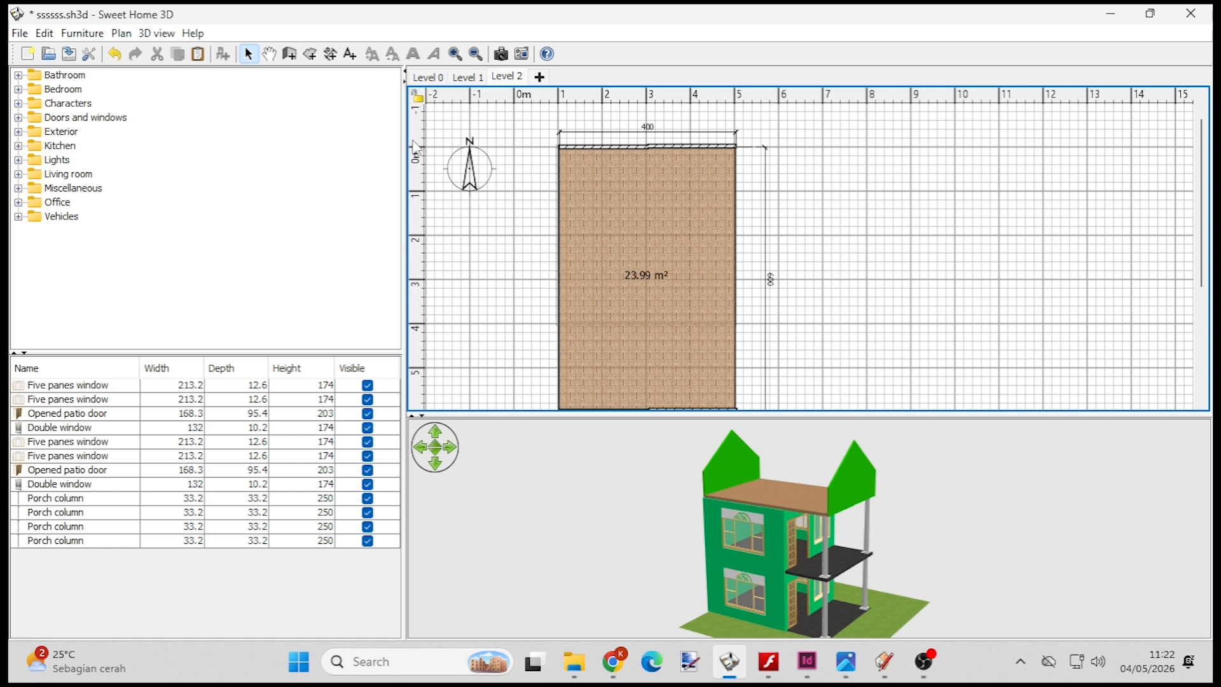
left_click(289, 54)
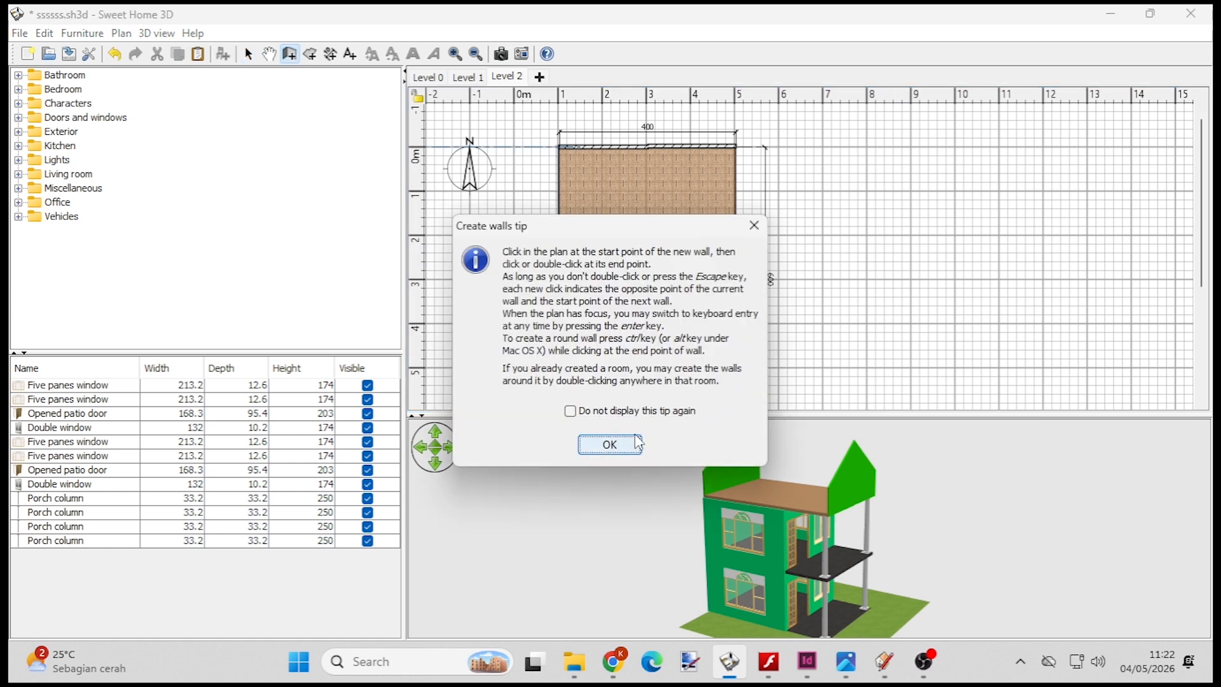
left_click(608, 442)
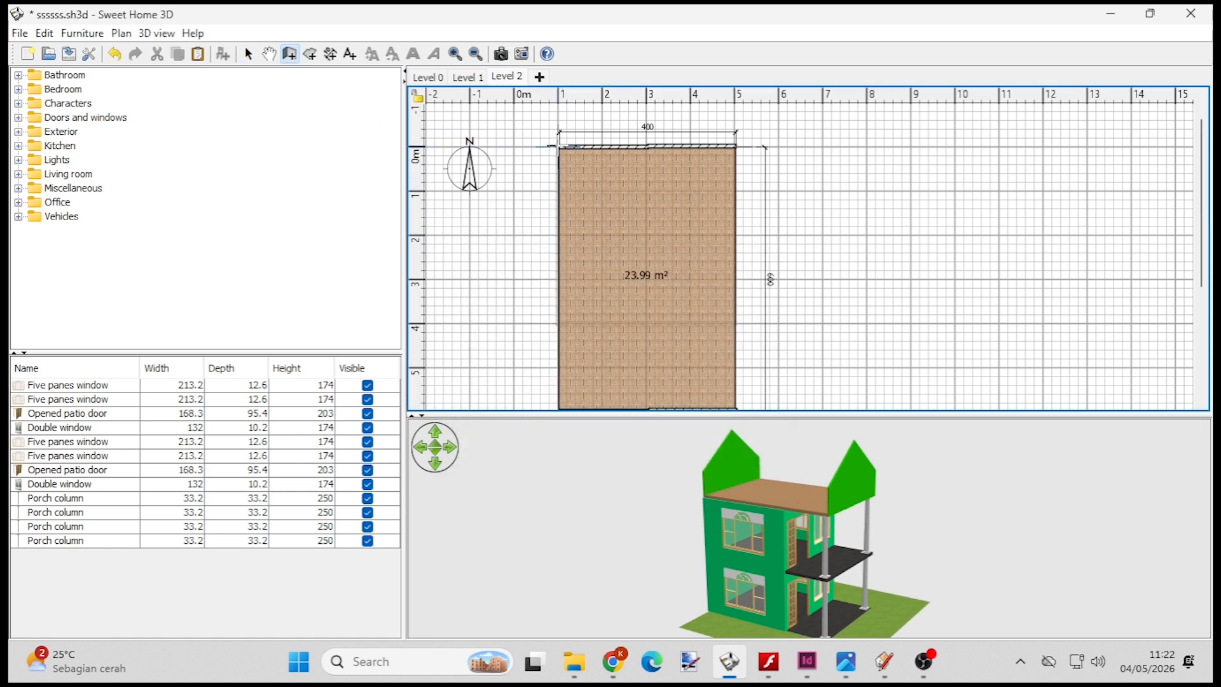
left_click(480, 55)
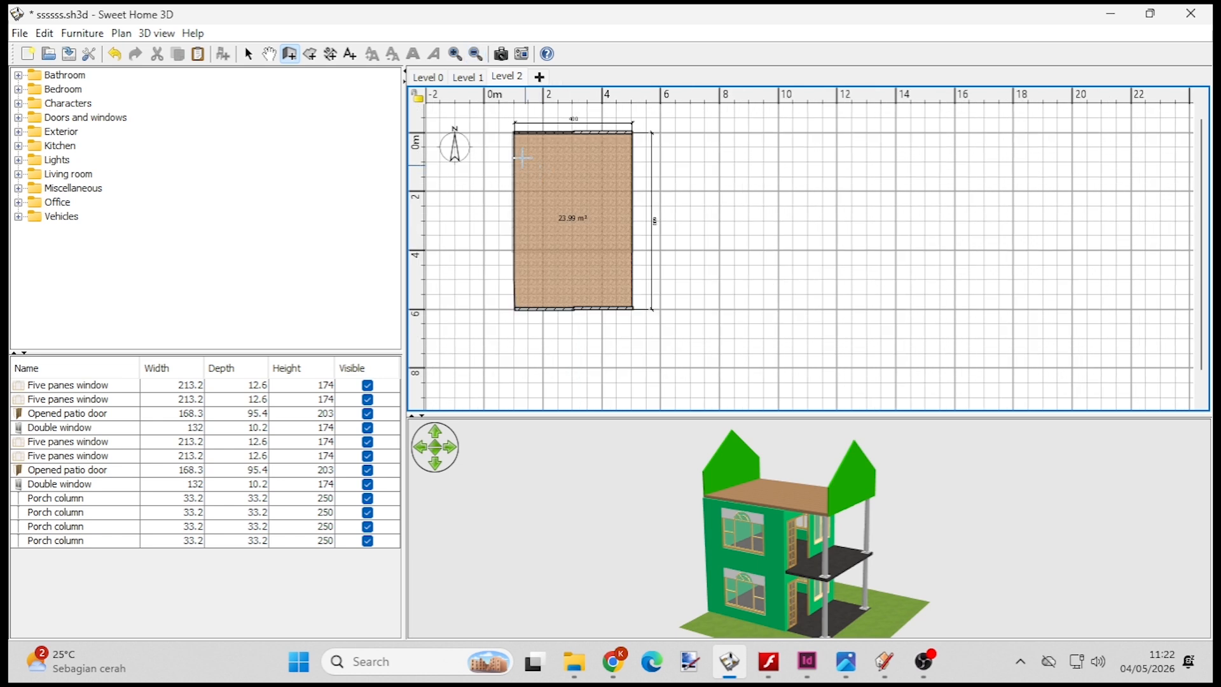
left_click(515, 133)
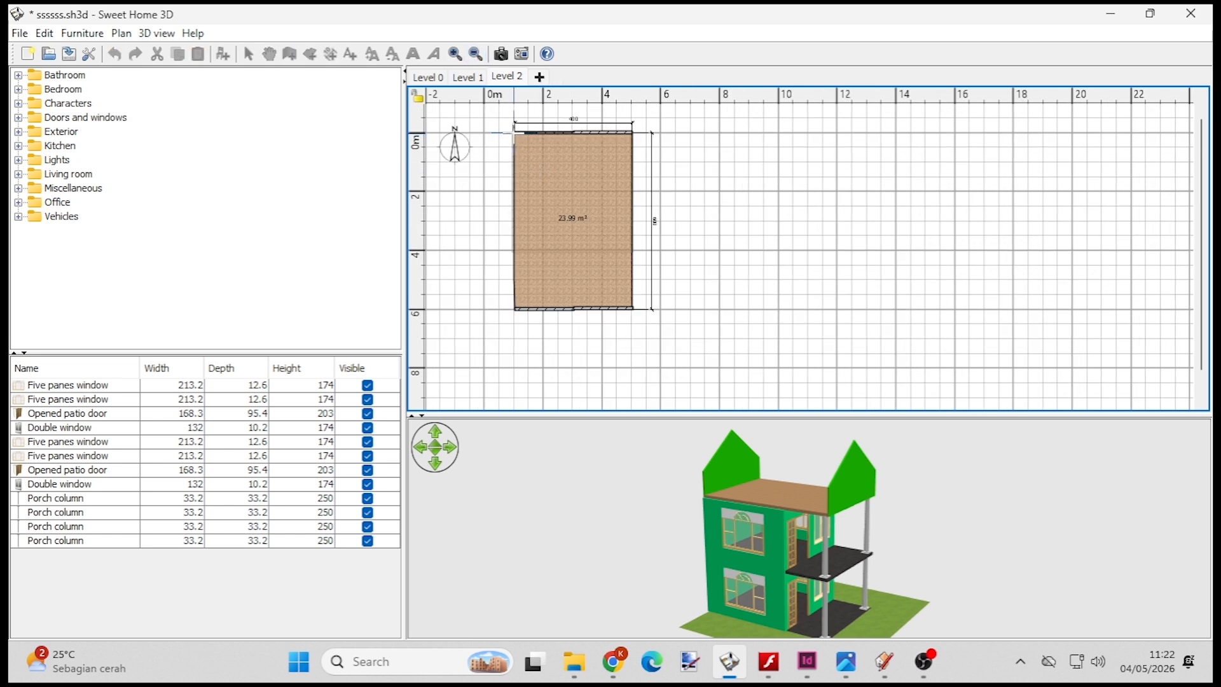
double_click(513, 310)
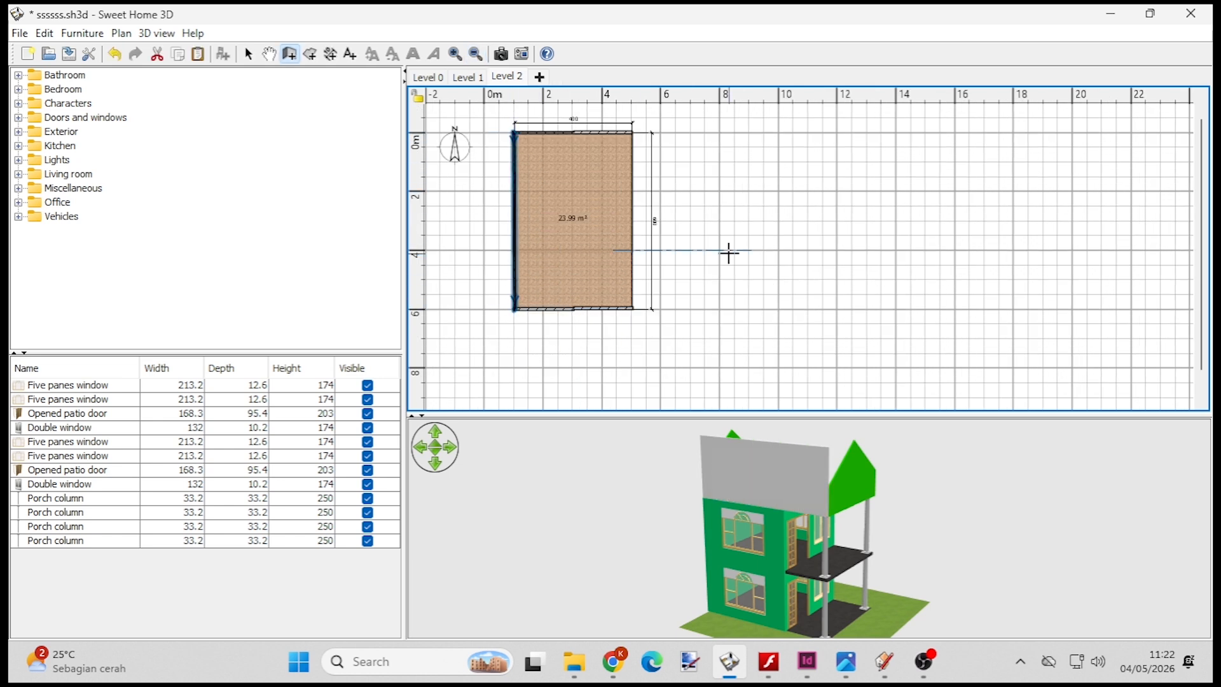
- Set the height of the new west-edge rectangular wall to 100 cm
right_click(513, 195)
left_click(611, 426)
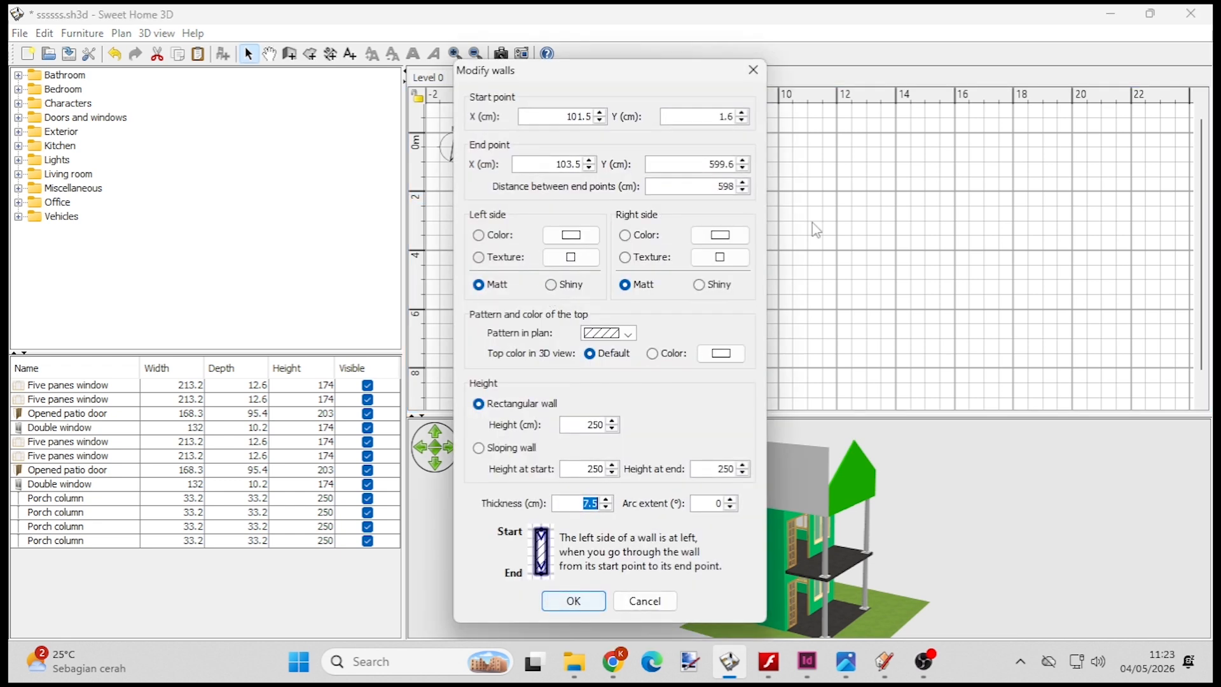
left_click(586, 426)
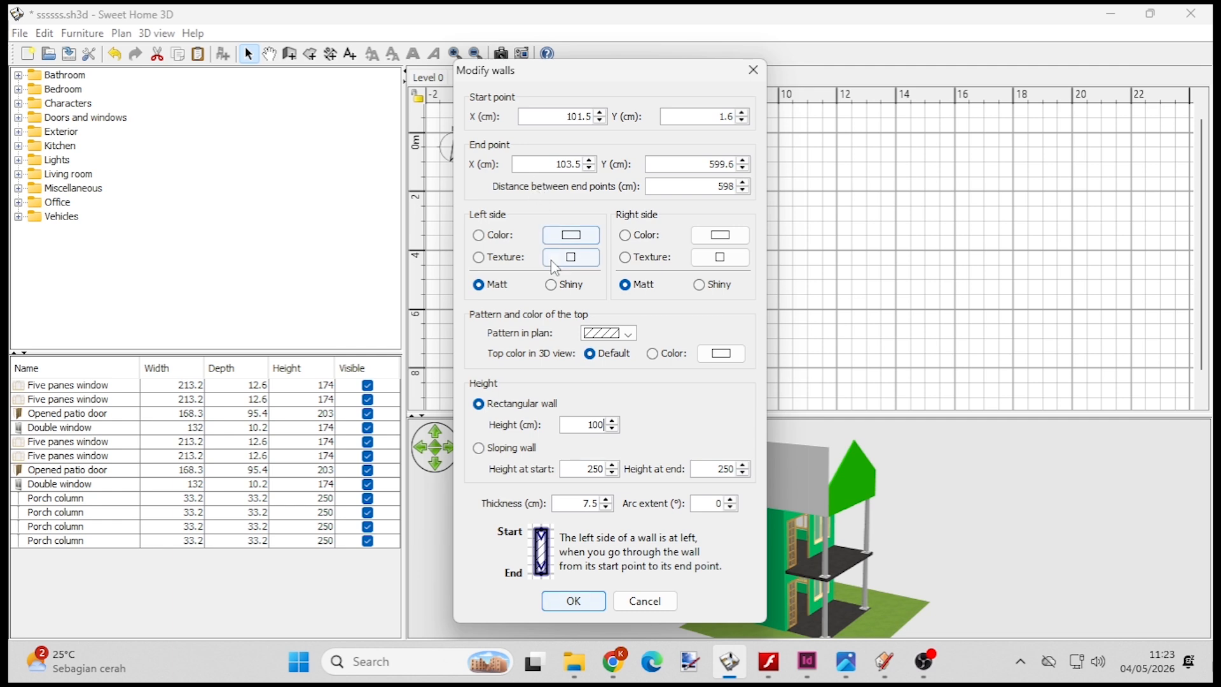
- Color both sides of the west-edge wall green (#17A200) and apply the wall changes
left_click(571, 234)
left_click(534, 366)
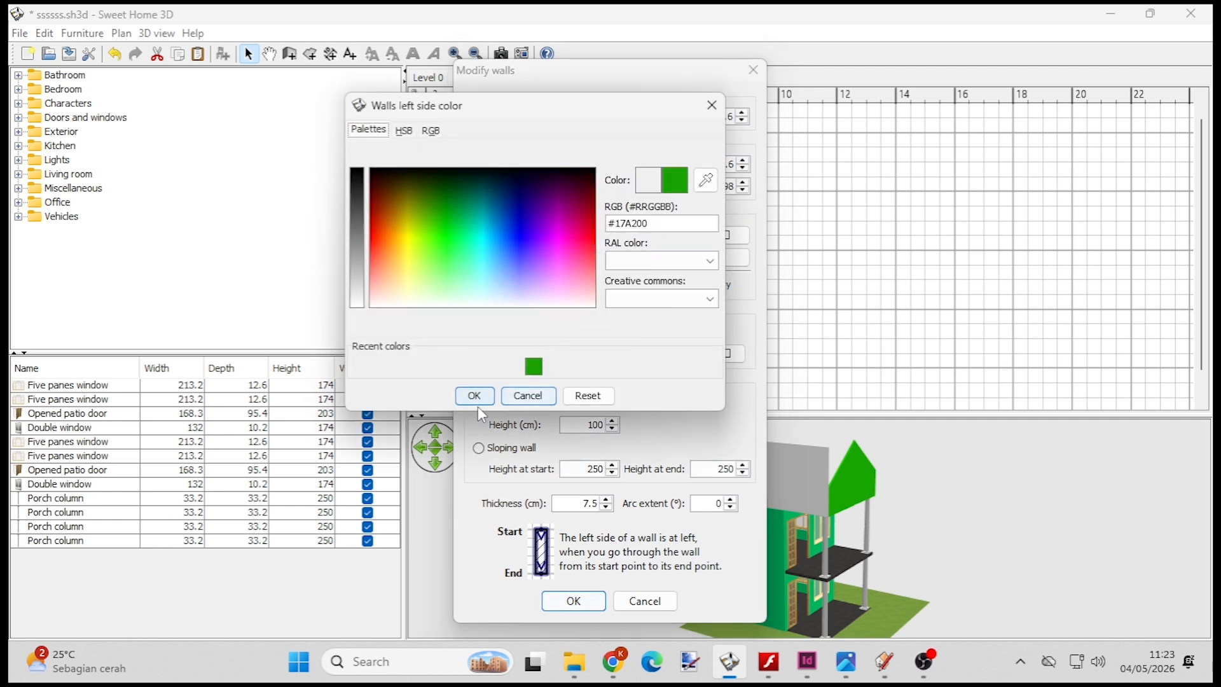
left_click(474, 394)
left_click(731, 235)
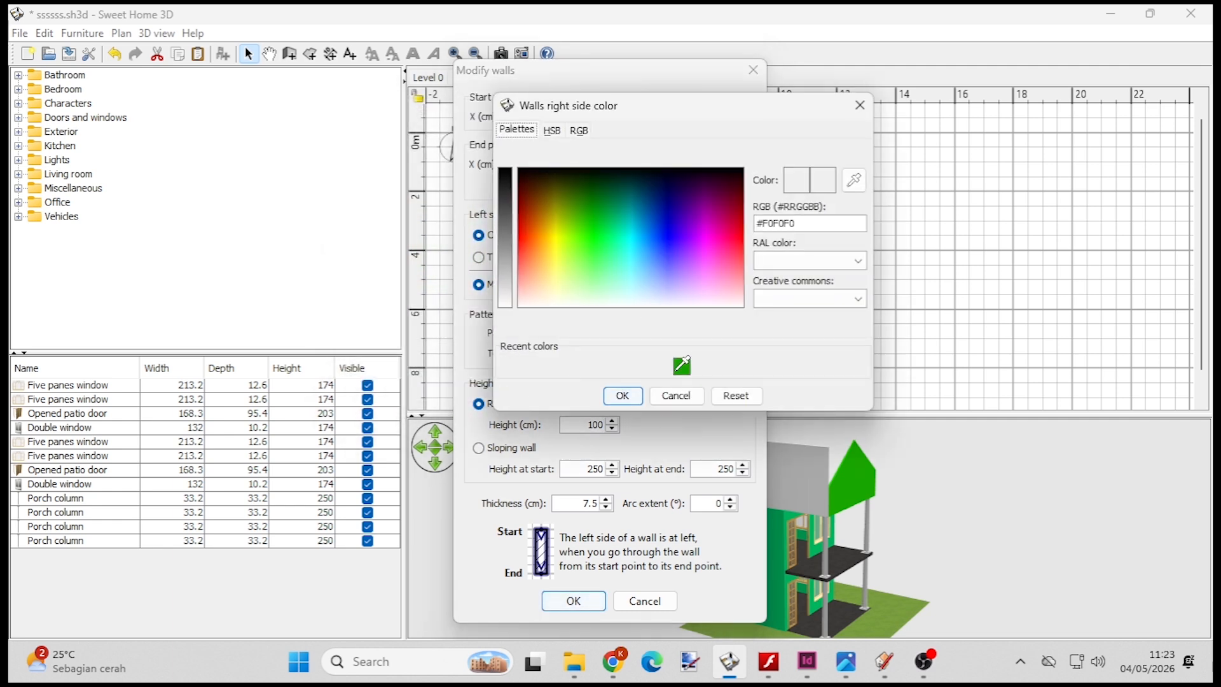
left_click(681, 365)
left_click(622, 395)
left_click(573, 600)
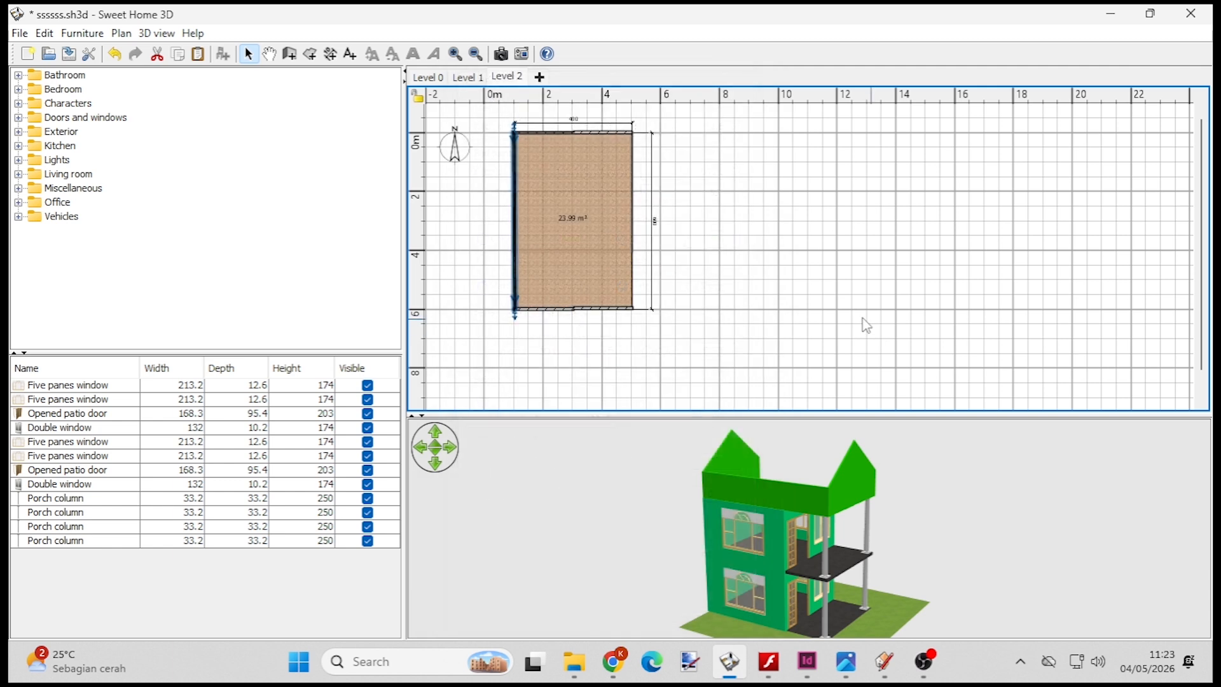
left_click(866, 325)
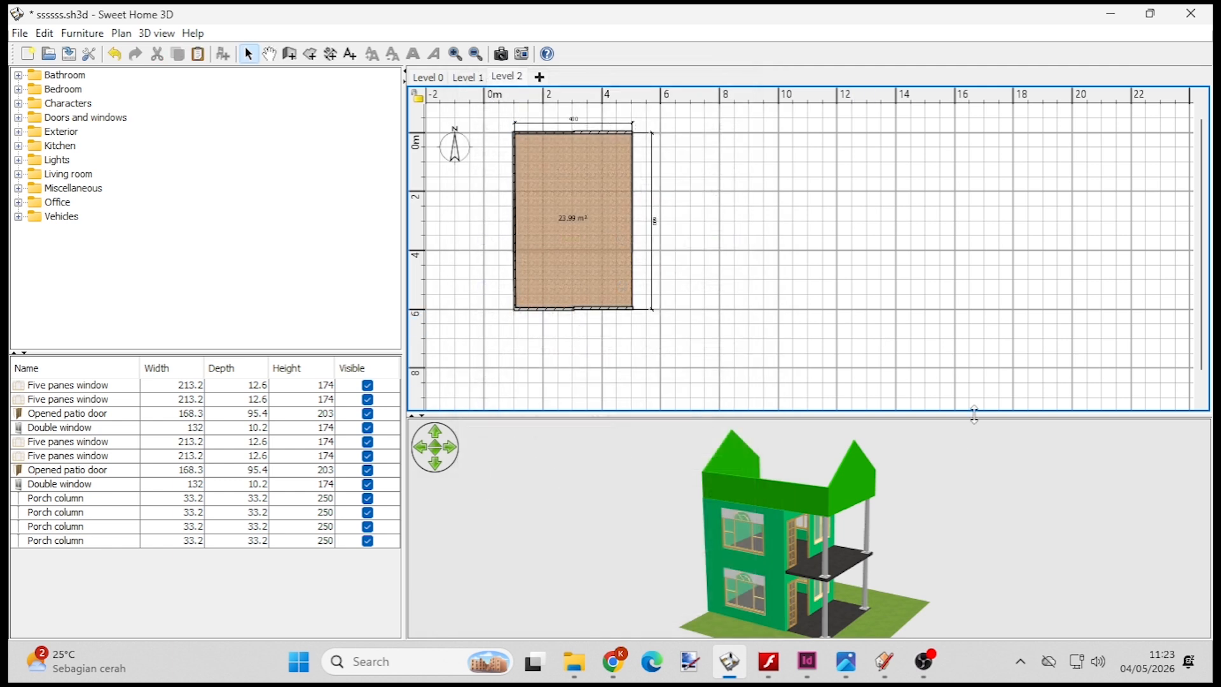
- Copy the green west-edge wall and place the duplicate along the floor's east edge
right_click(513, 212)
key("Escape")
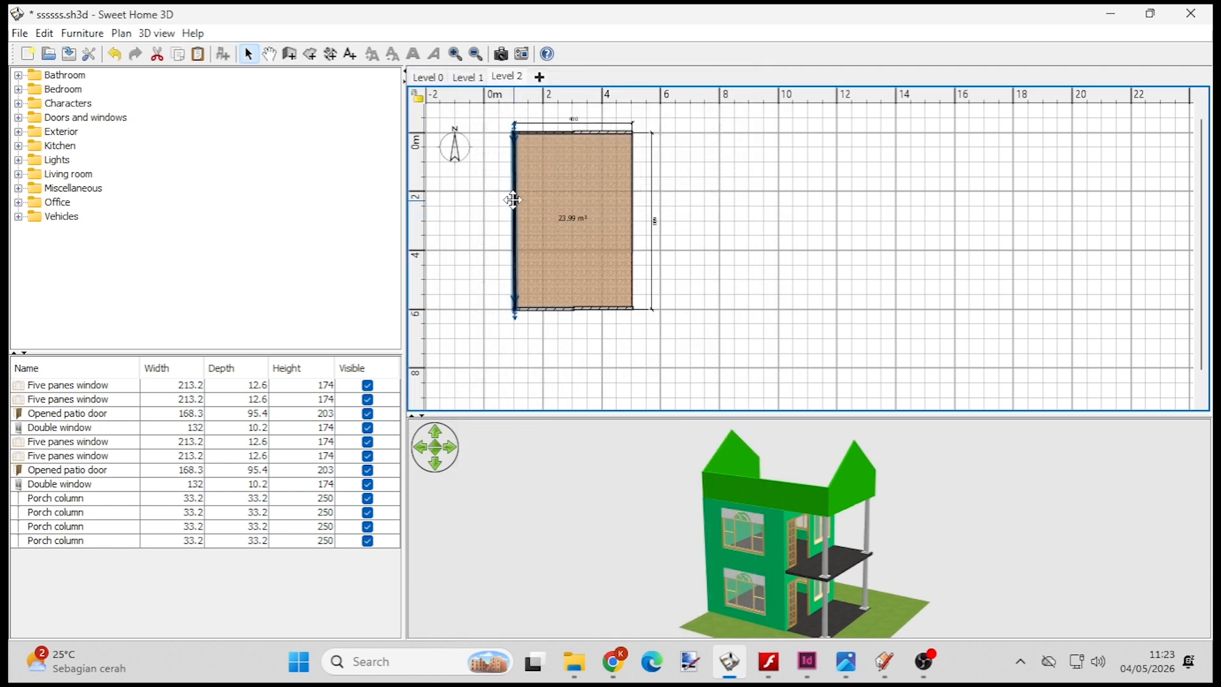
right_click(514, 201)
key("Escape")
left_click(731, 197)
right_click(731, 197)
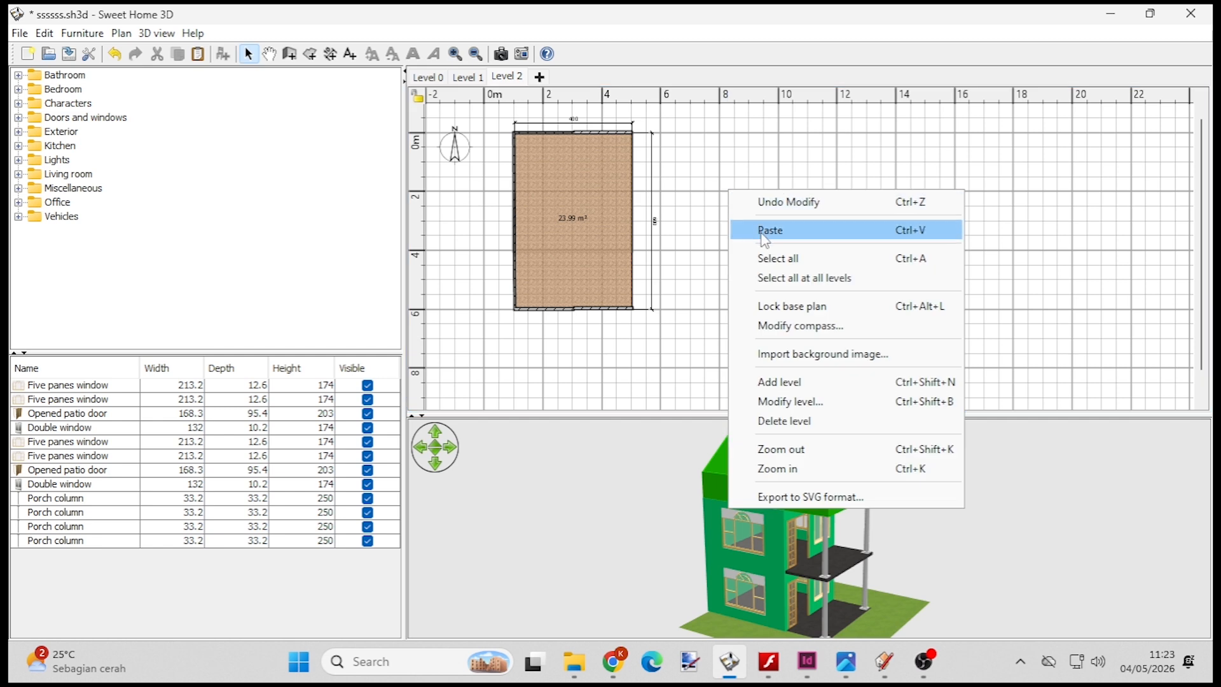
left_click(762, 232)
left_click_drag(509, 199, 629, 197)
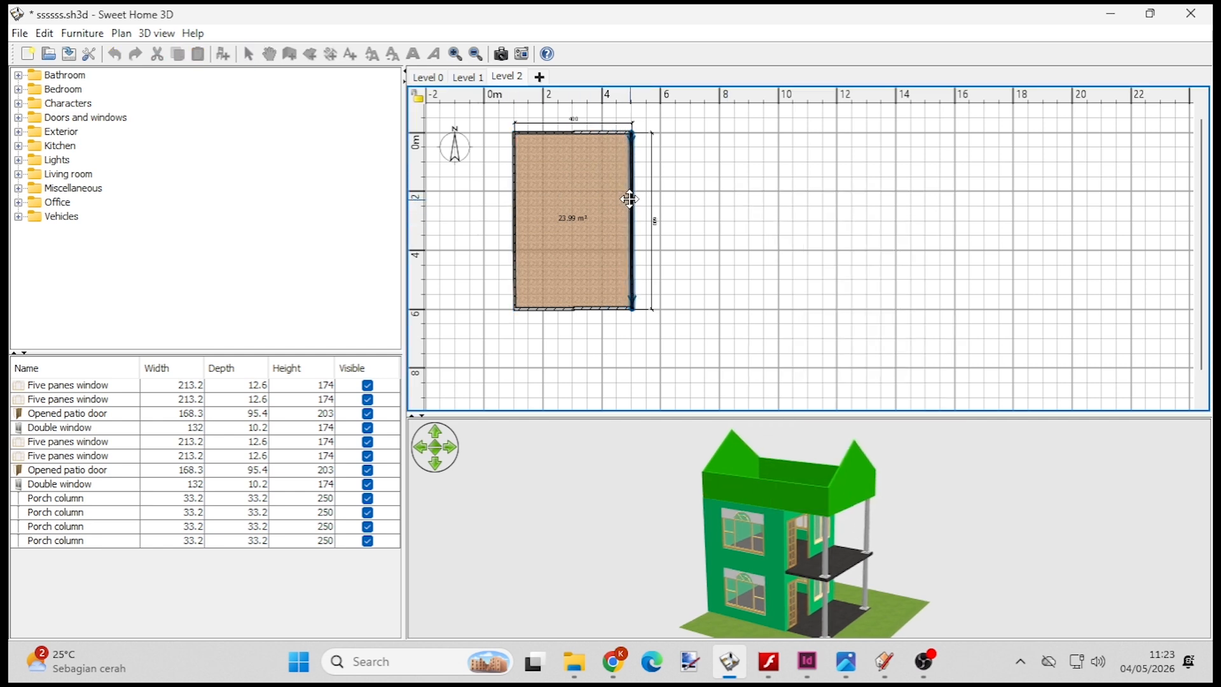
left_click(801, 229)
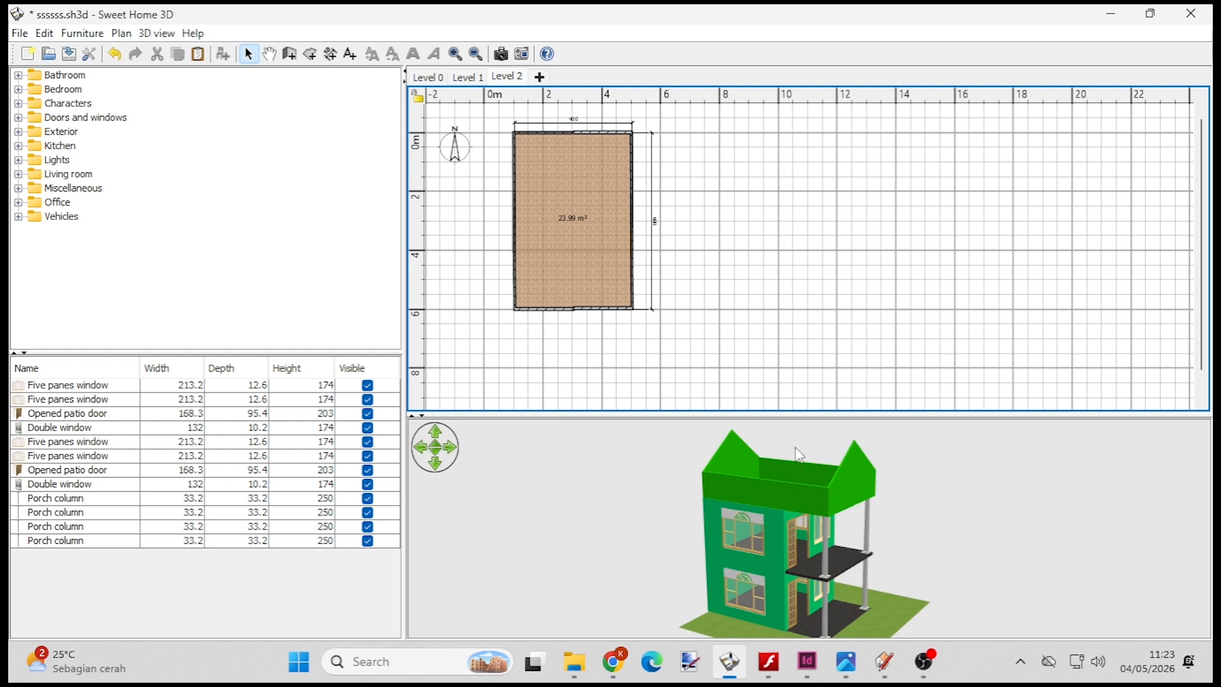
left_click(455, 54)
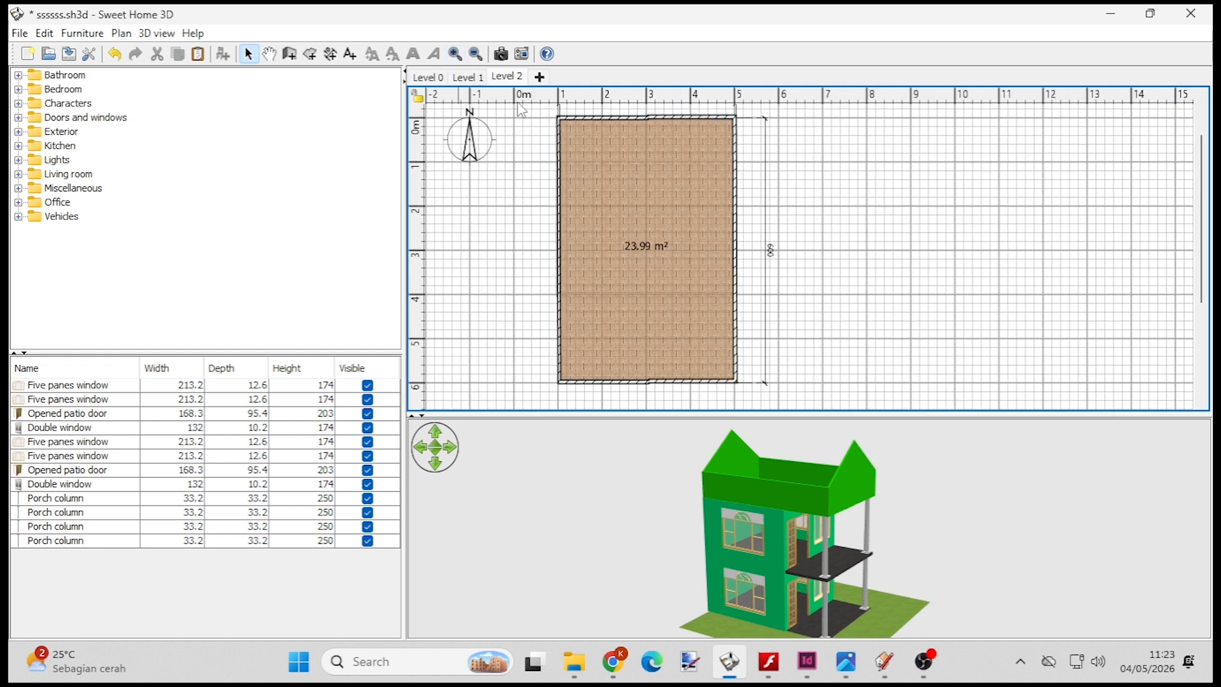
scroll(778, 203, "up", 1)
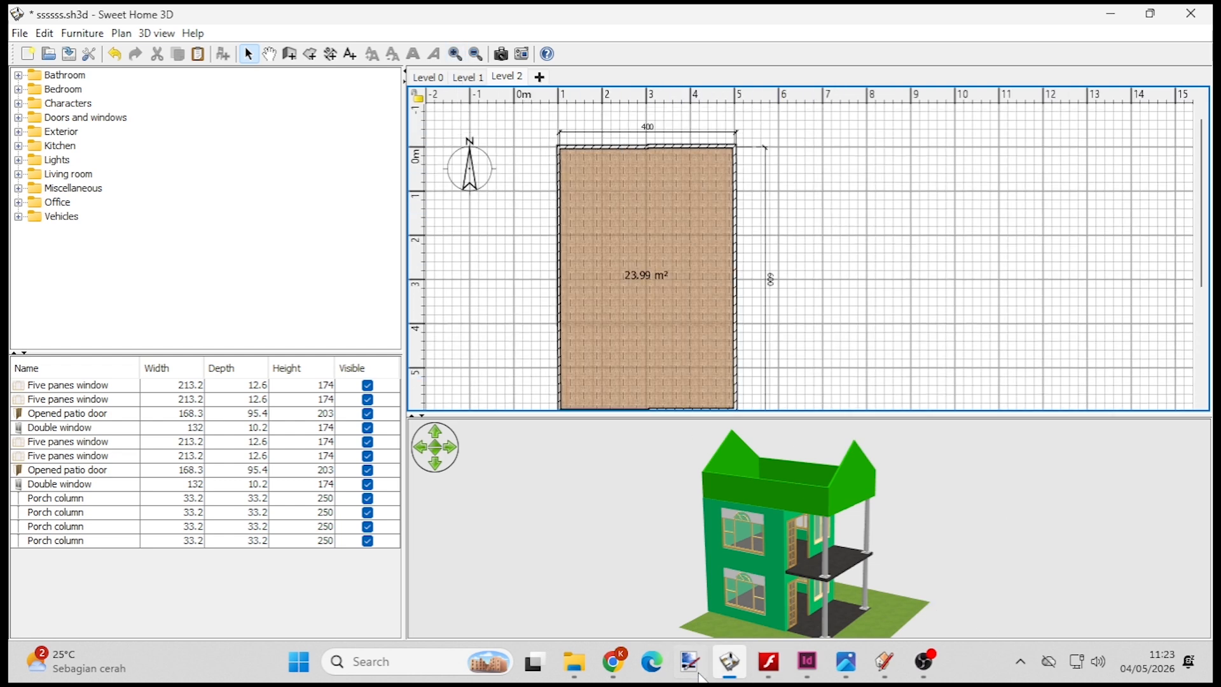
- Switch to SketchUp and set the model's length units to centimeters
left_click(884, 665)
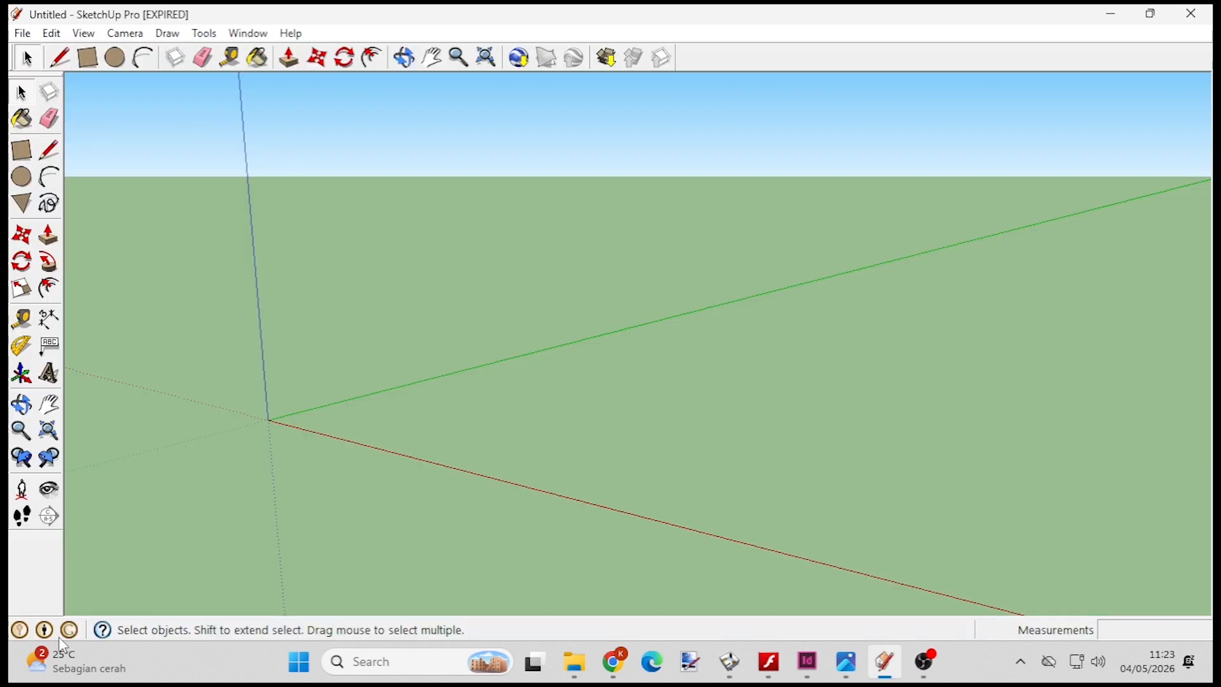
left_click(42, 627)
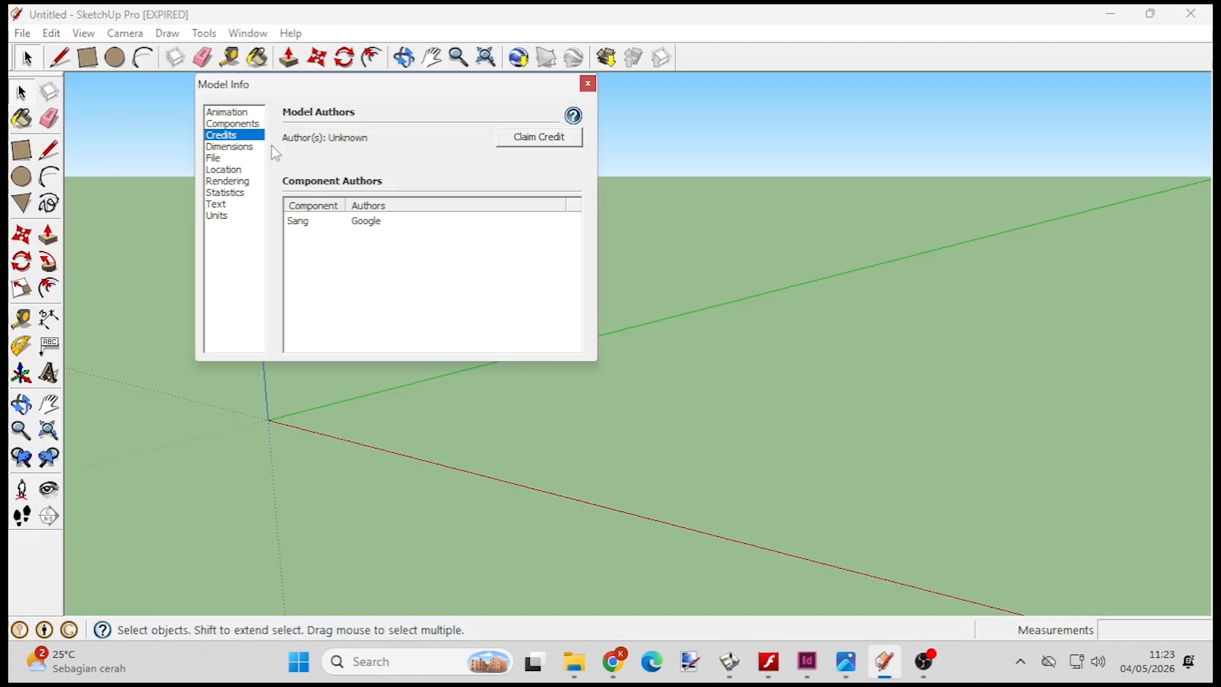
left_click(235, 216)
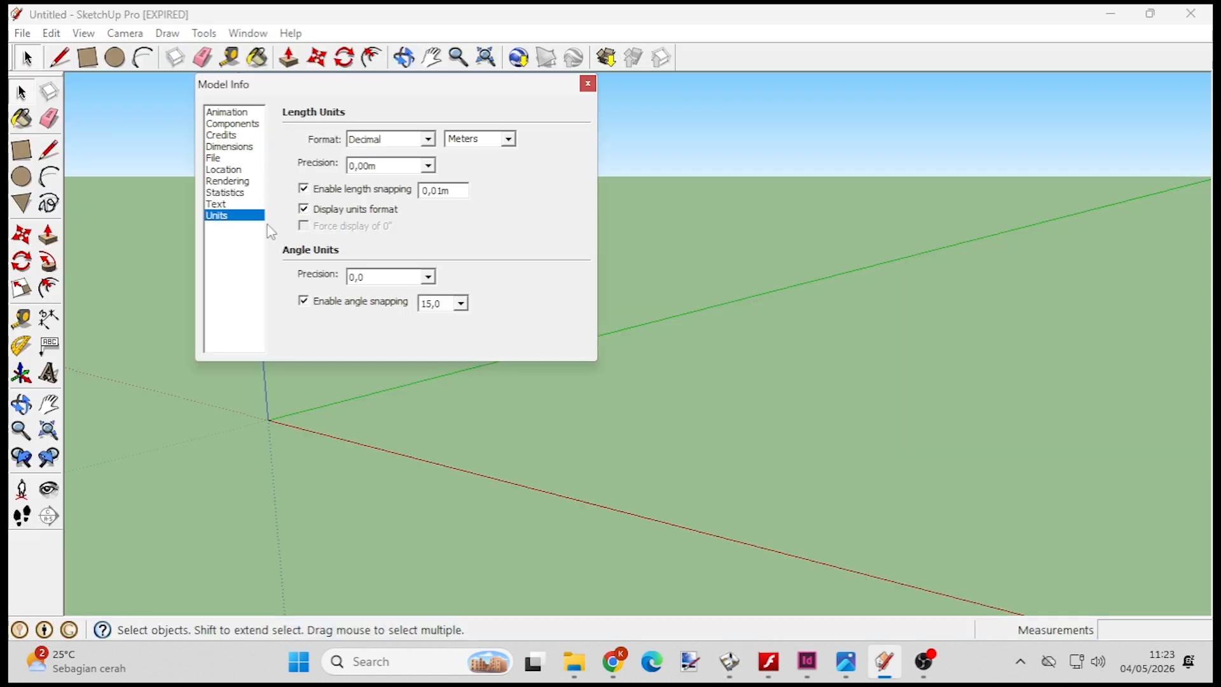
left_click(507, 140)
left_click(480, 188)
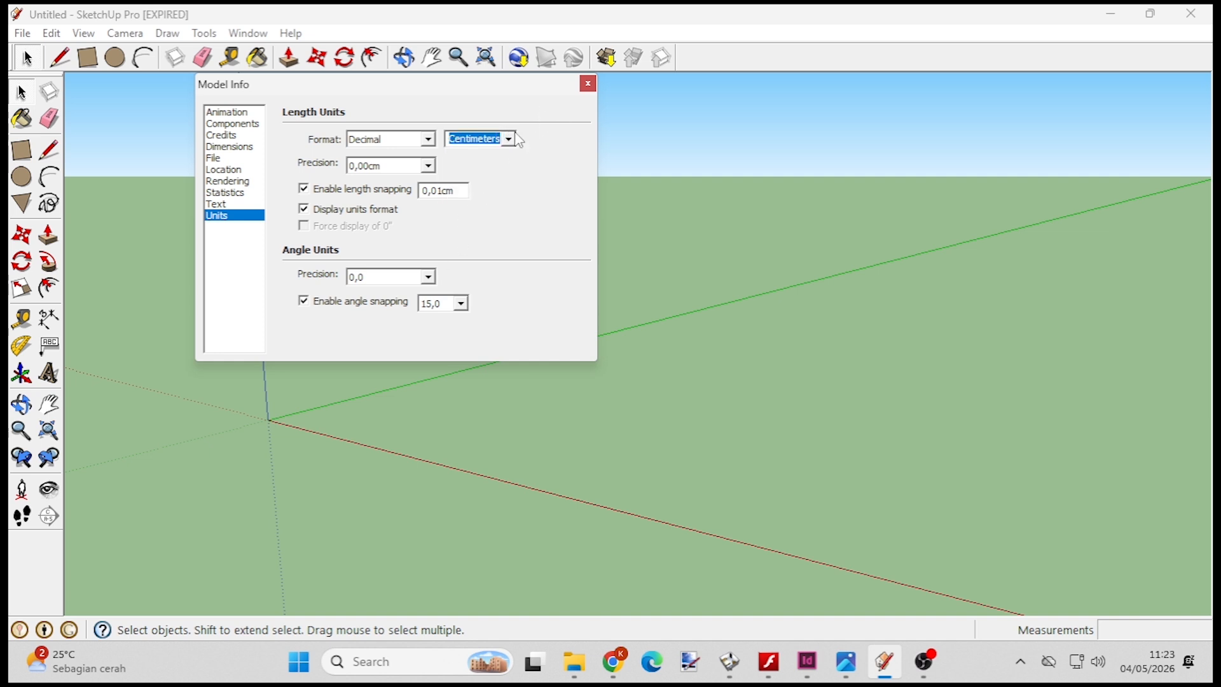
left_click(588, 83)
- Draw an upright 250 by 400 cm rectangle from the origin in the plane of the blue and green axes
left_click(88, 63)
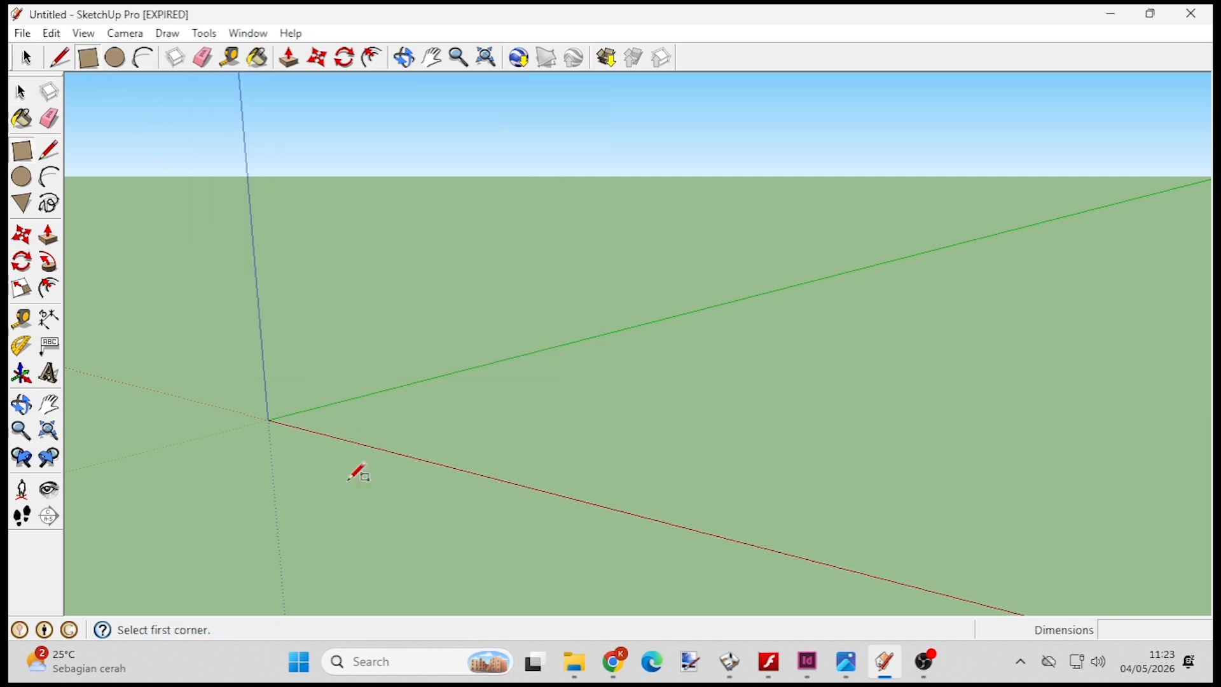
middle_click_drag(349, 477, 627, 403)
scroll(731, 426, "down", 3)
middle_click_drag(829, 449, 476, 387)
left_click(450, 392)
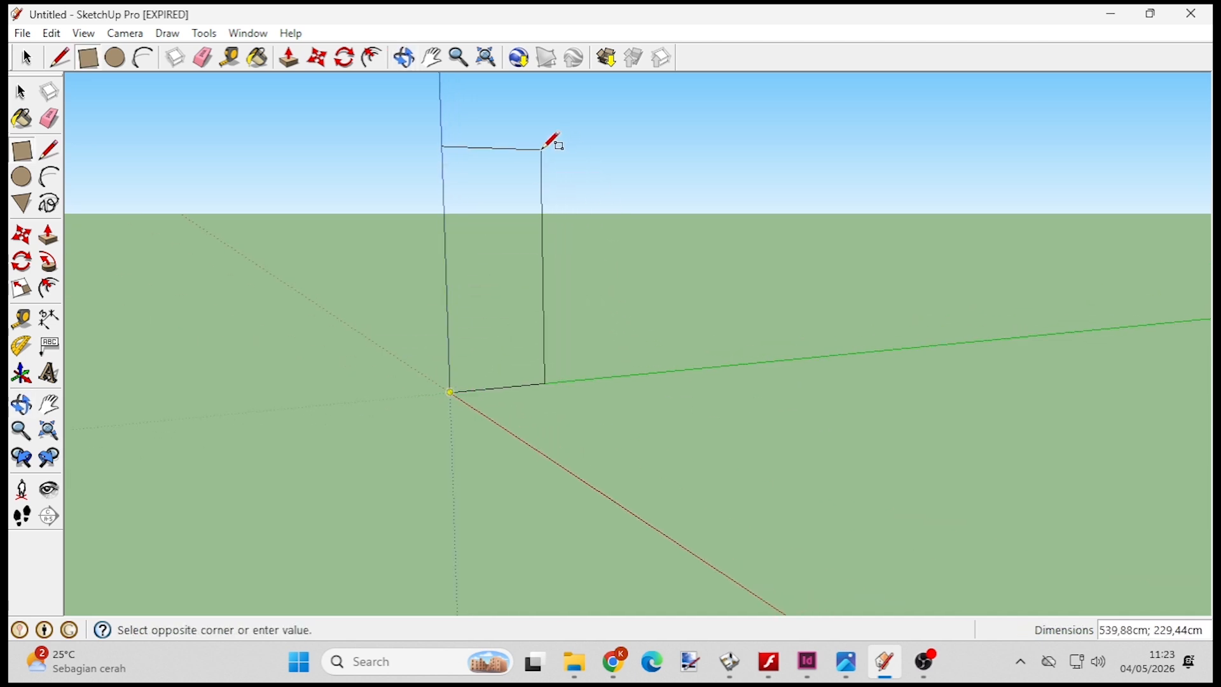
type("250;400")
key("Return")
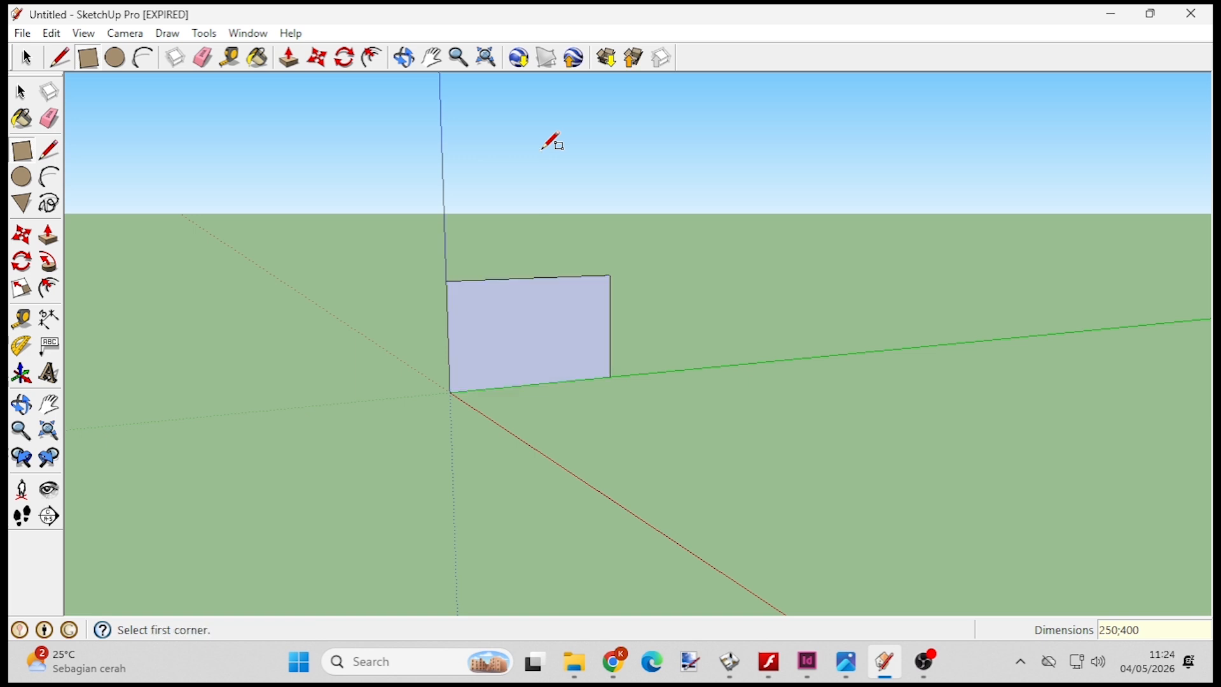
- Create a horizontal guide line 100 cm above the bottom edge of the upright rectangle
left_click(21, 318)
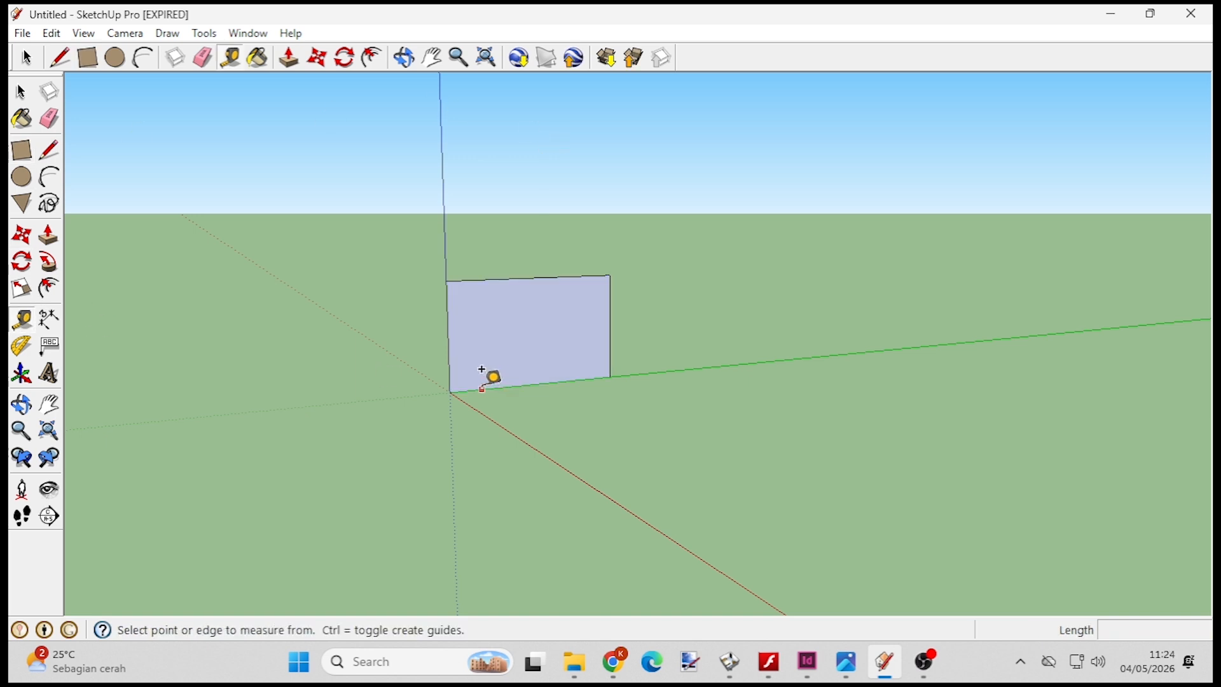
left_click(482, 388)
type("100")
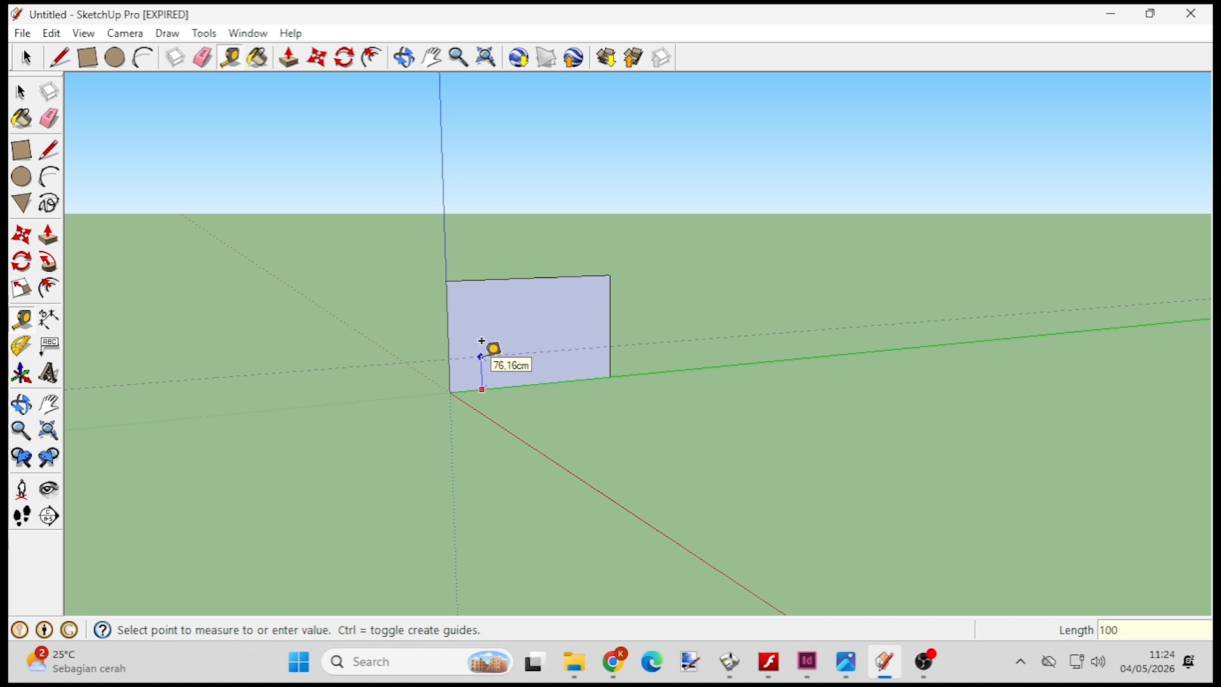
key("Return")
- Draw two sloped roof lines from the guide's intersections with the rectangle's sides to the midpoint of its upper edge
left_click(49, 150)
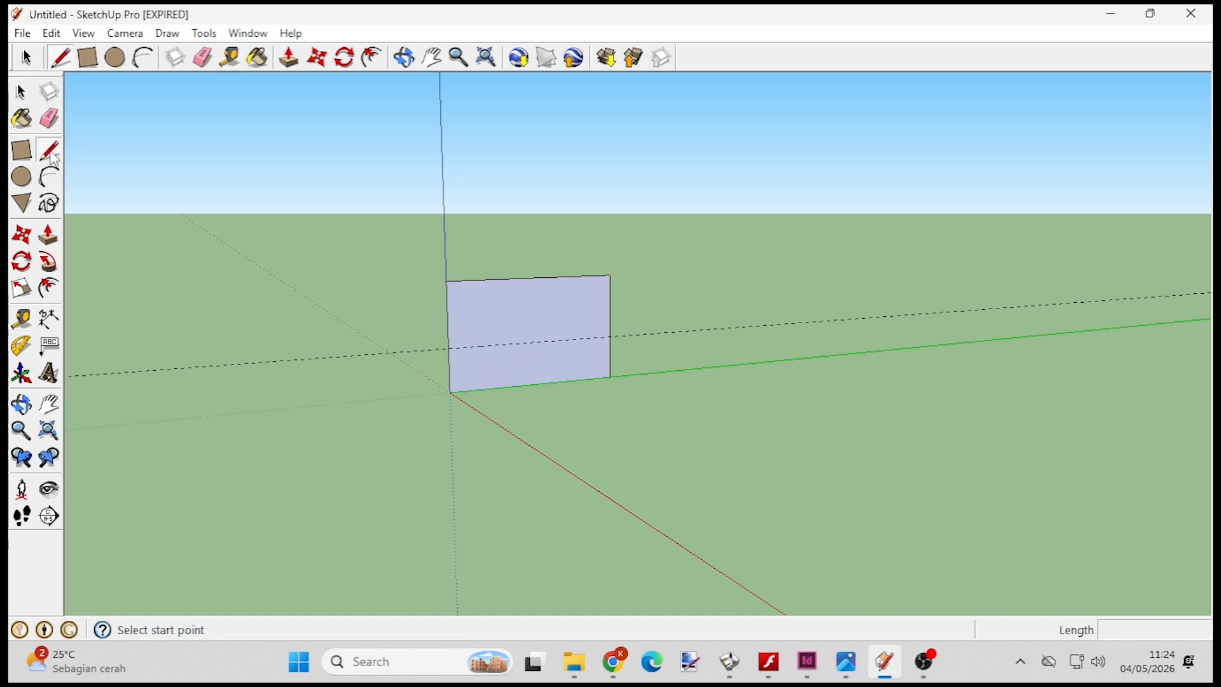
left_click(448, 348)
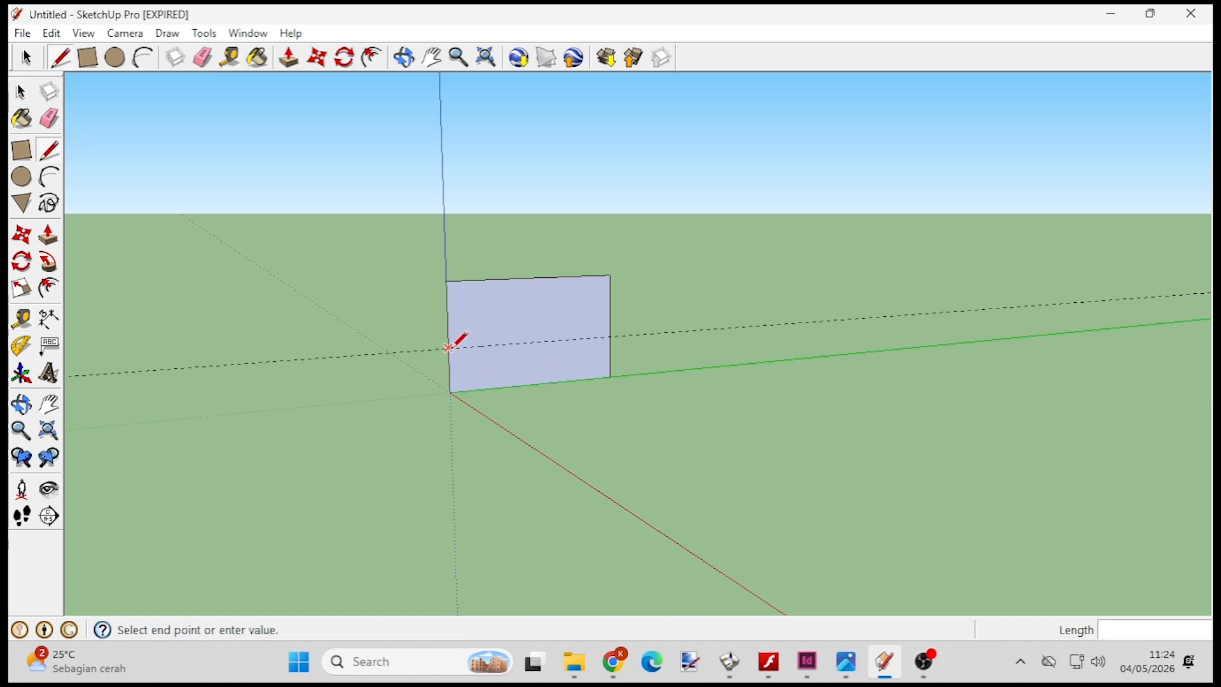
left_click(532, 278)
left_click(532, 278)
left_click(608, 327)
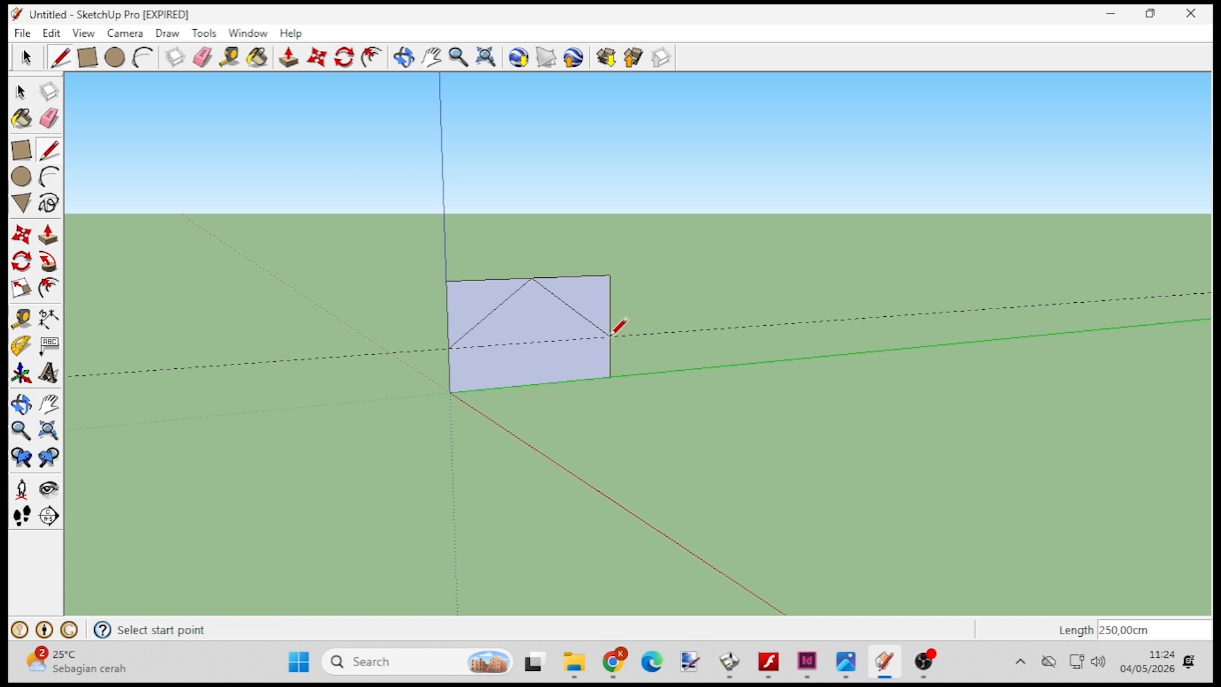
- Offset the two sloped roof lines together inward by about 13 cm
left_click(21, 92)
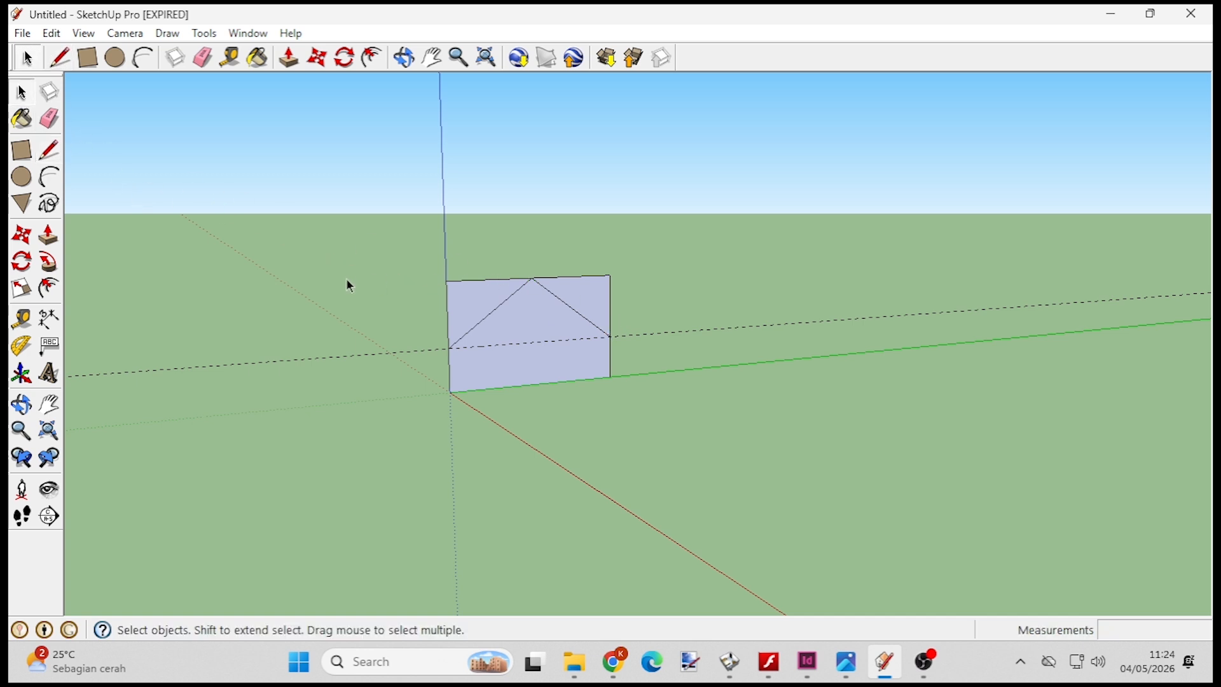
left_click(502, 307)
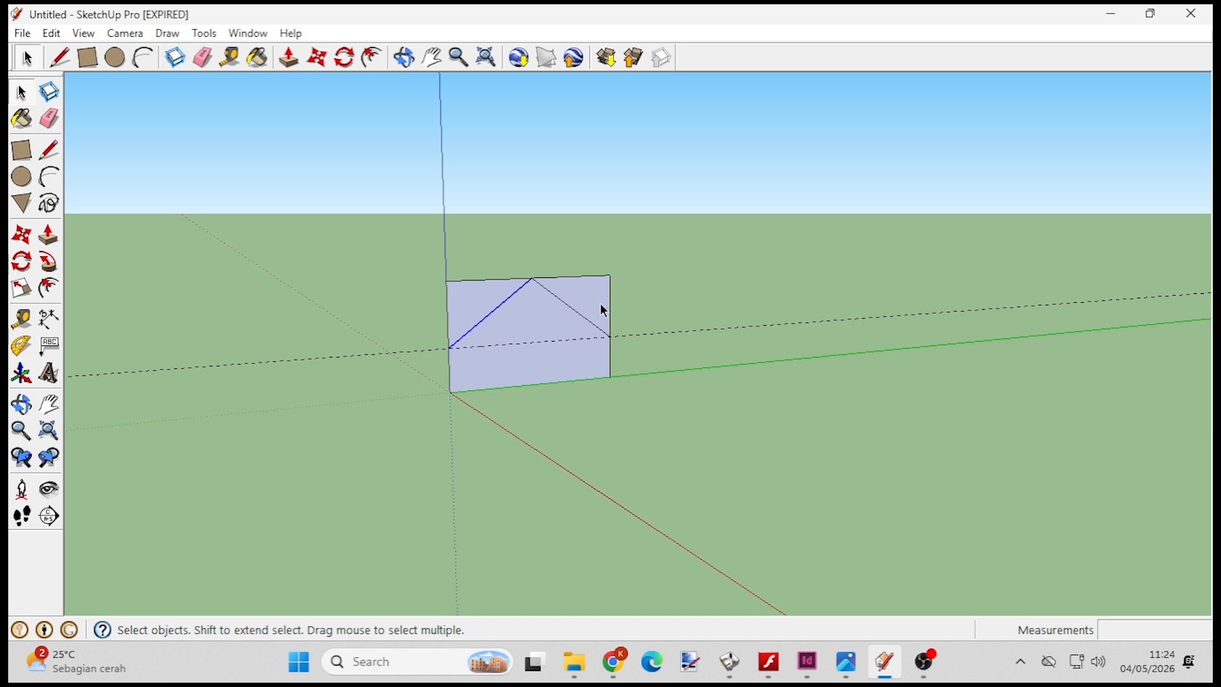
left_click(576, 312, "shift")
left_click(55, 287)
left_click(483, 317)
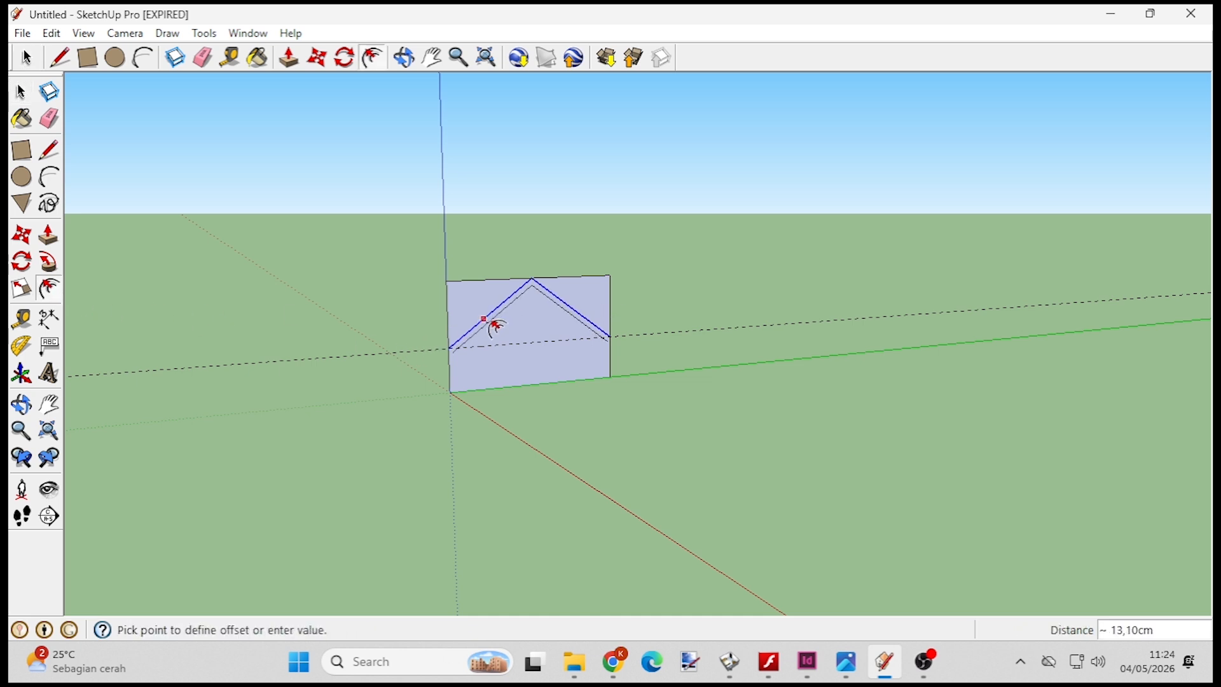
key("Escape")
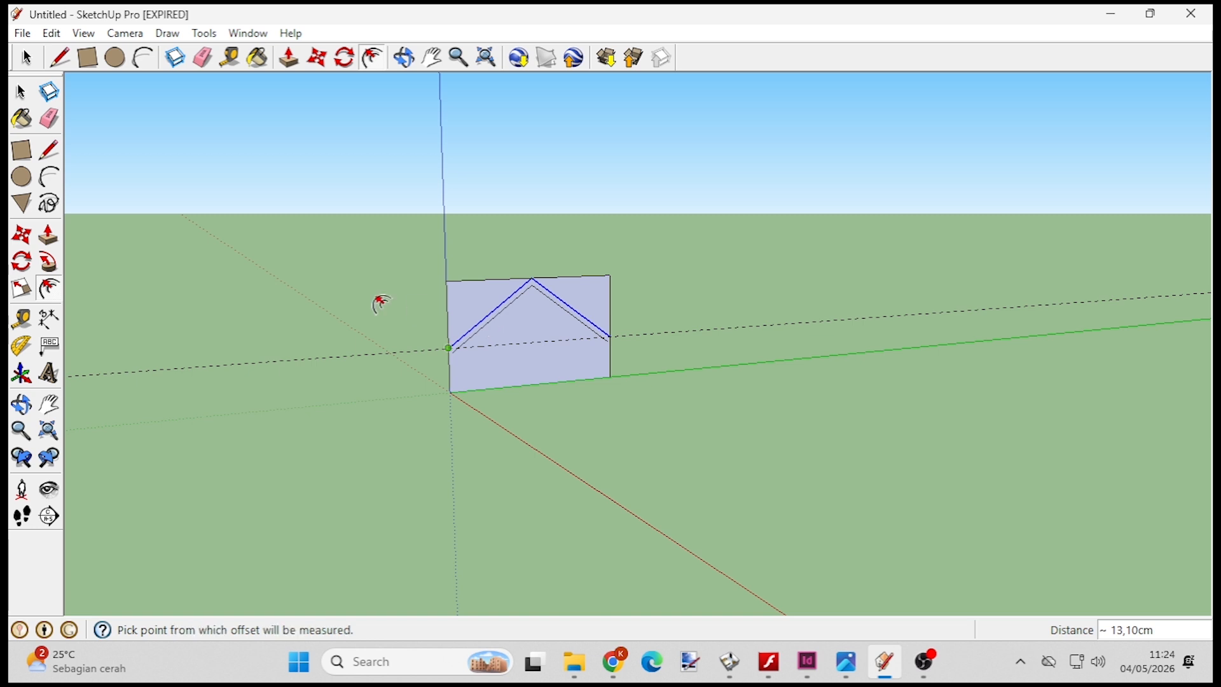
- Close both lower ends of the roof profile with short lines joining the sloped lines to their offset copies
left_click(49, 150)
scroll(480, 356, "up", 3)
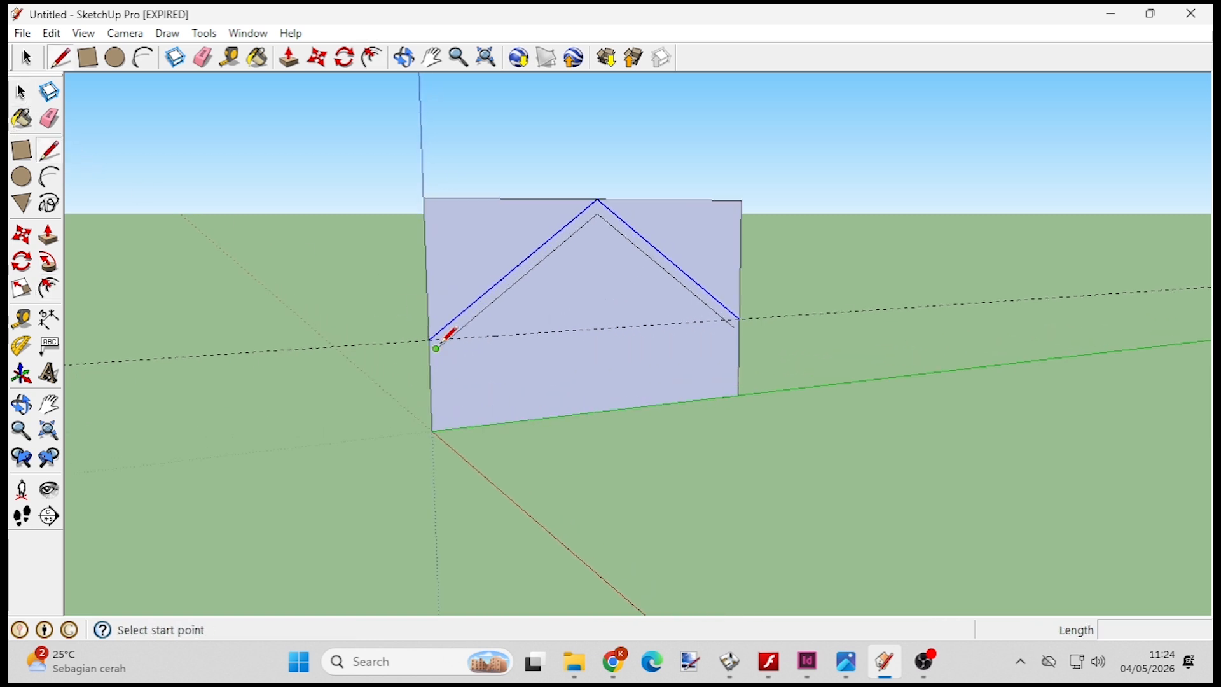
left_click(428, 340)
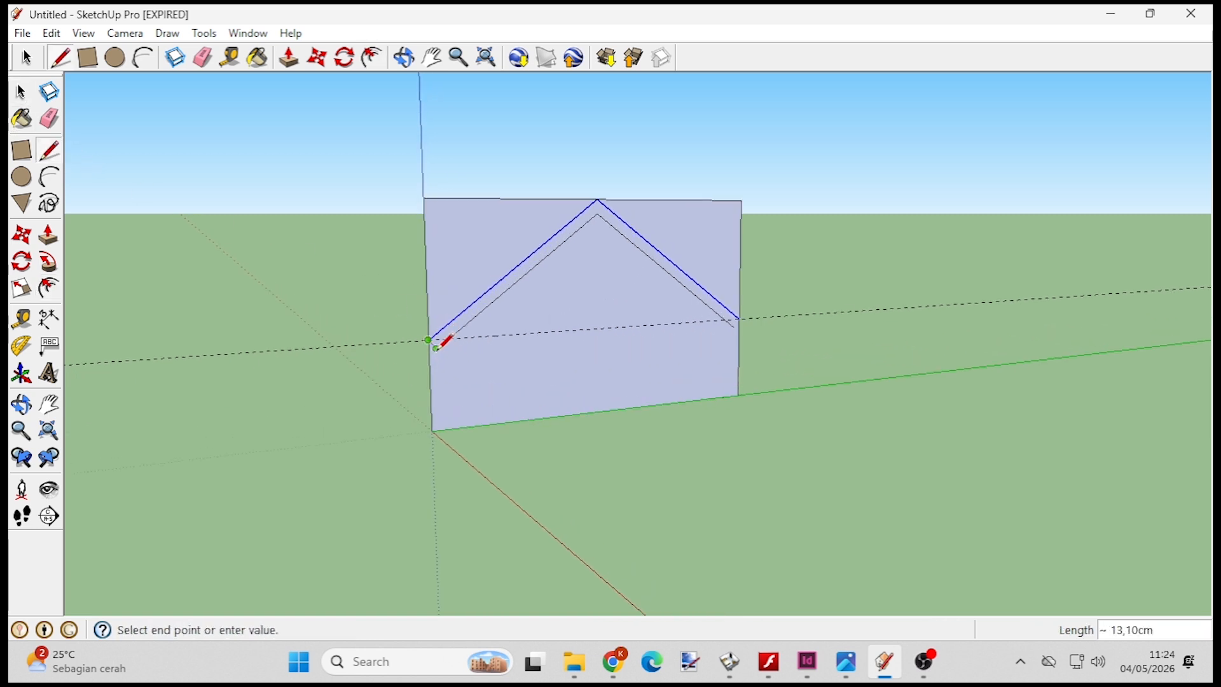
left_click(437, 349)
left_click(50, 148)
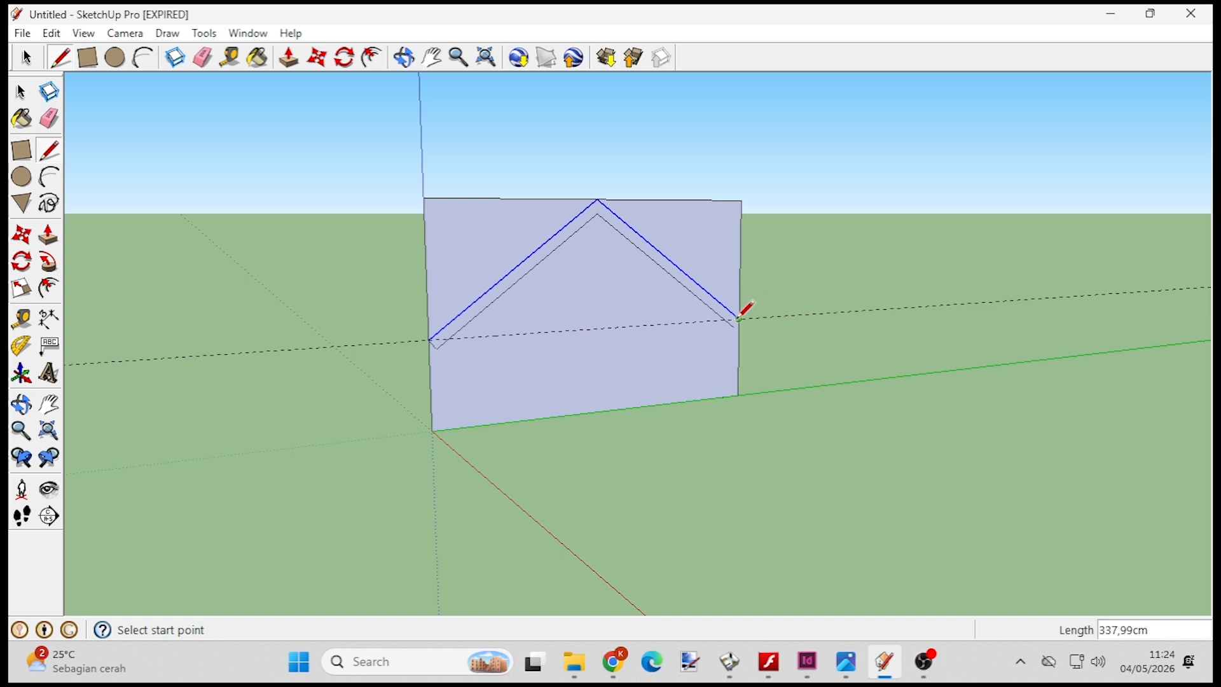
left_click(738, 318)
left_click(734, 325)
left_click(22, 92)
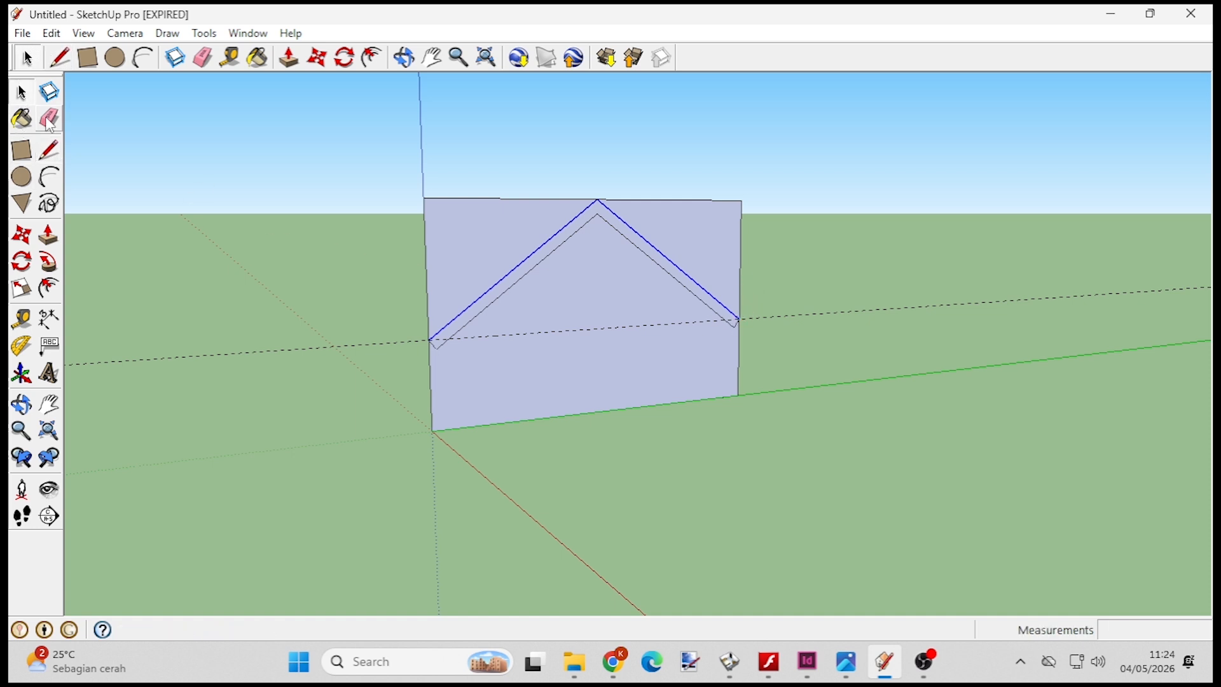
- Erase the rectangle's remaining outer edges and the guide line, keeping only the inverted-V roof profile
left_click(49, 119)
left_click_drag(719, 238, 742, 238)
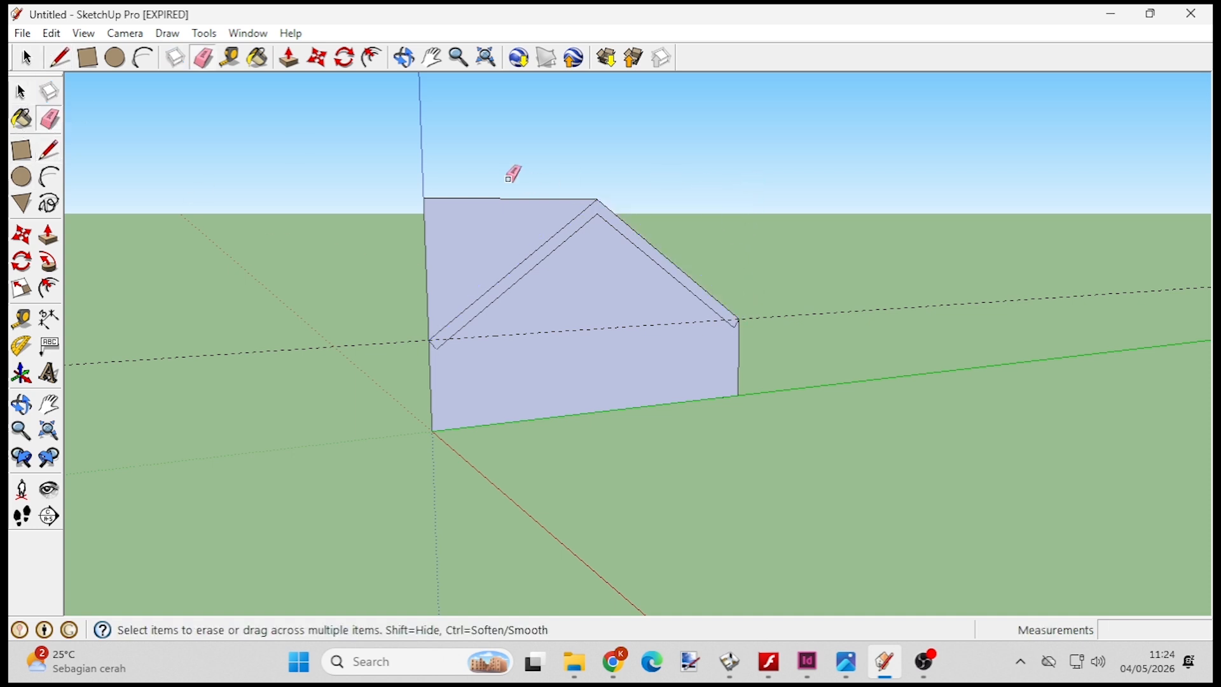
left_click_drag(492, 183, 394, 240)
left_click(470, 198)
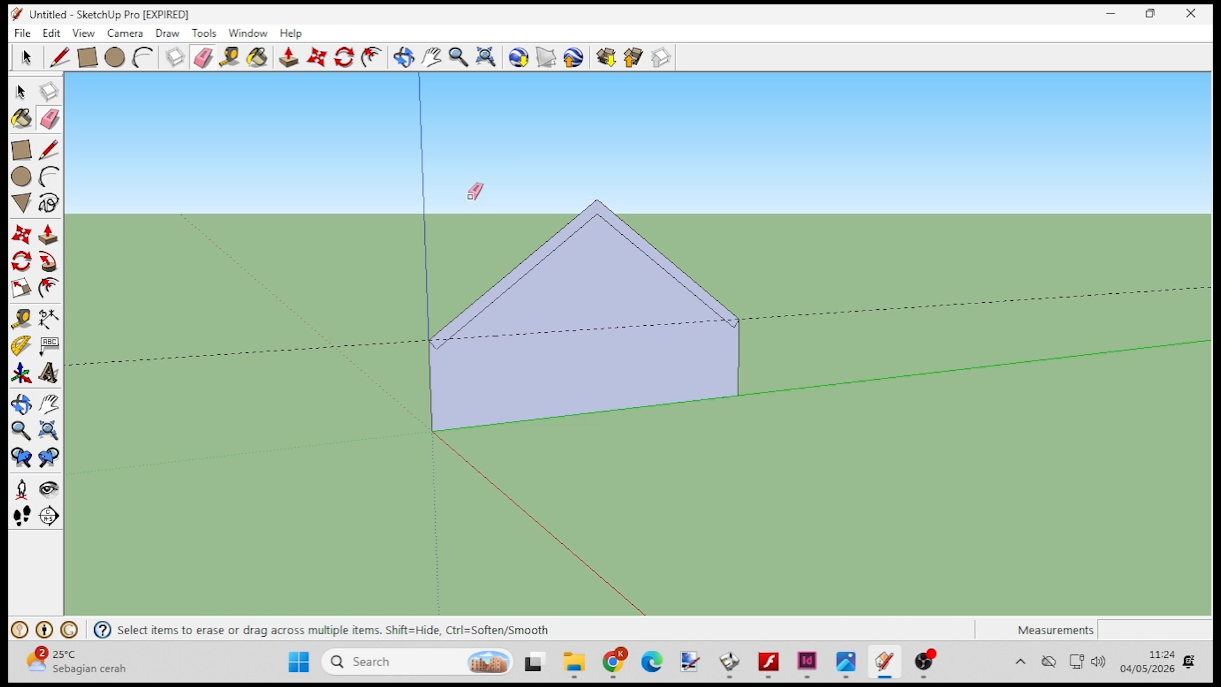
left_click_drag(422, 363, 475, 406)
left_click(738, 362)
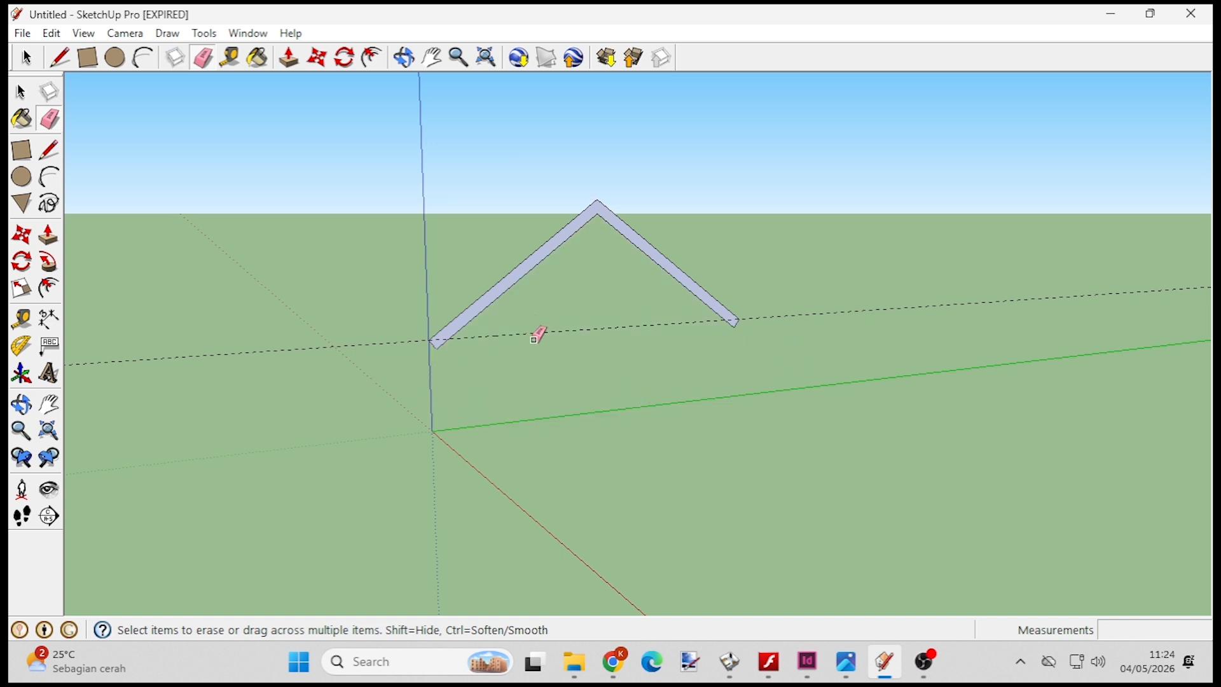
left_click(538, 331)
left_click(21, 92)
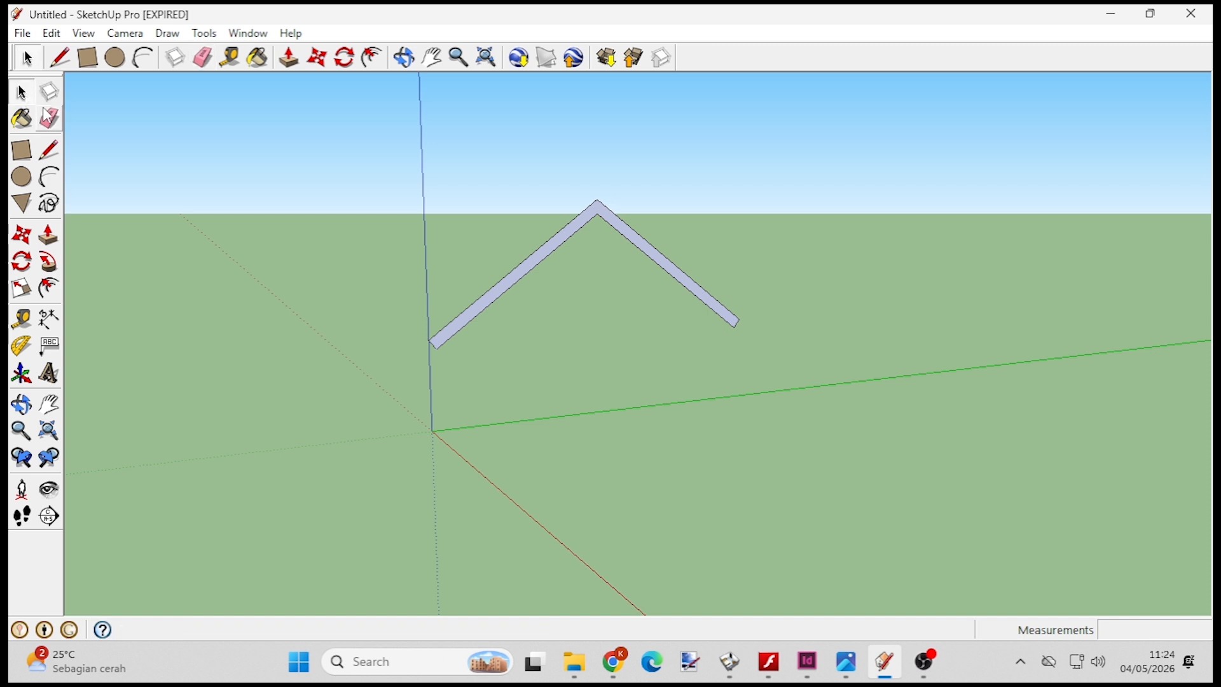
- Extrude the roof profile 700 cm along the red axis with Push/Pull
left_click(48, 234)
mouse_move(591, 288)
middle_mouse_down()
mouse_move(613, 289)
mouse_move(553, 292)
mouse_move(581, 305)
middle_mouse_up()
middle_click_drag(828, 322, 675, 308)
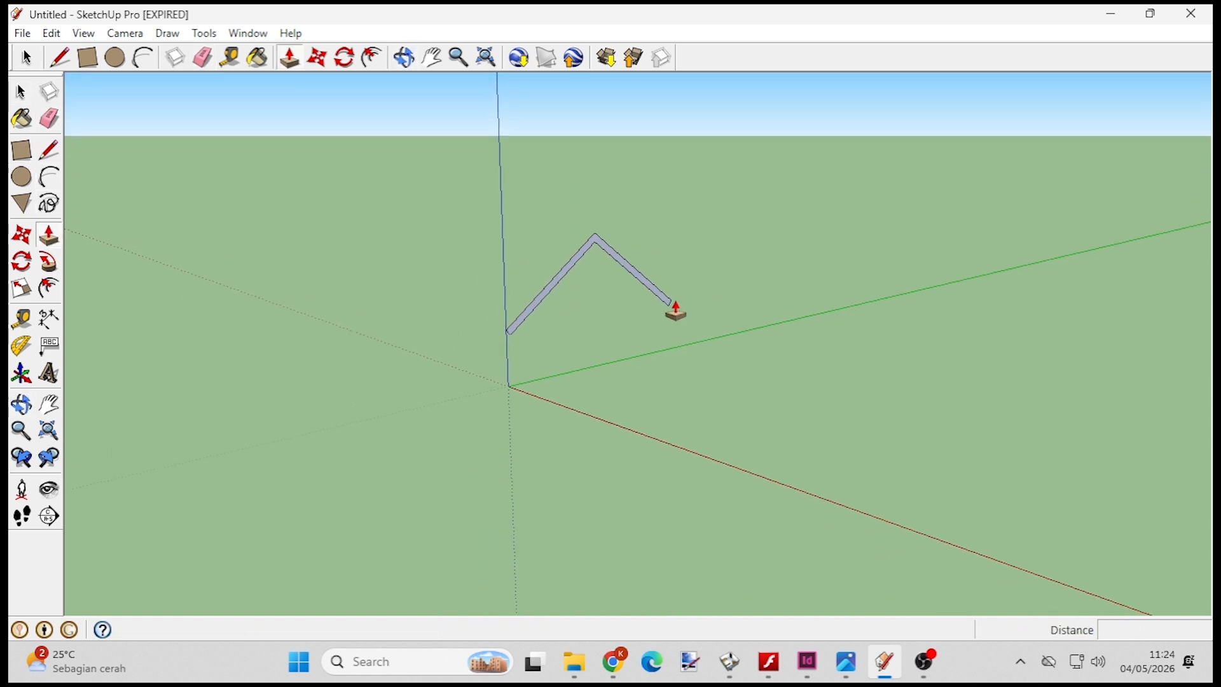
left_click(547, 298)
middle_click_drag(686, 378, 741, 405)
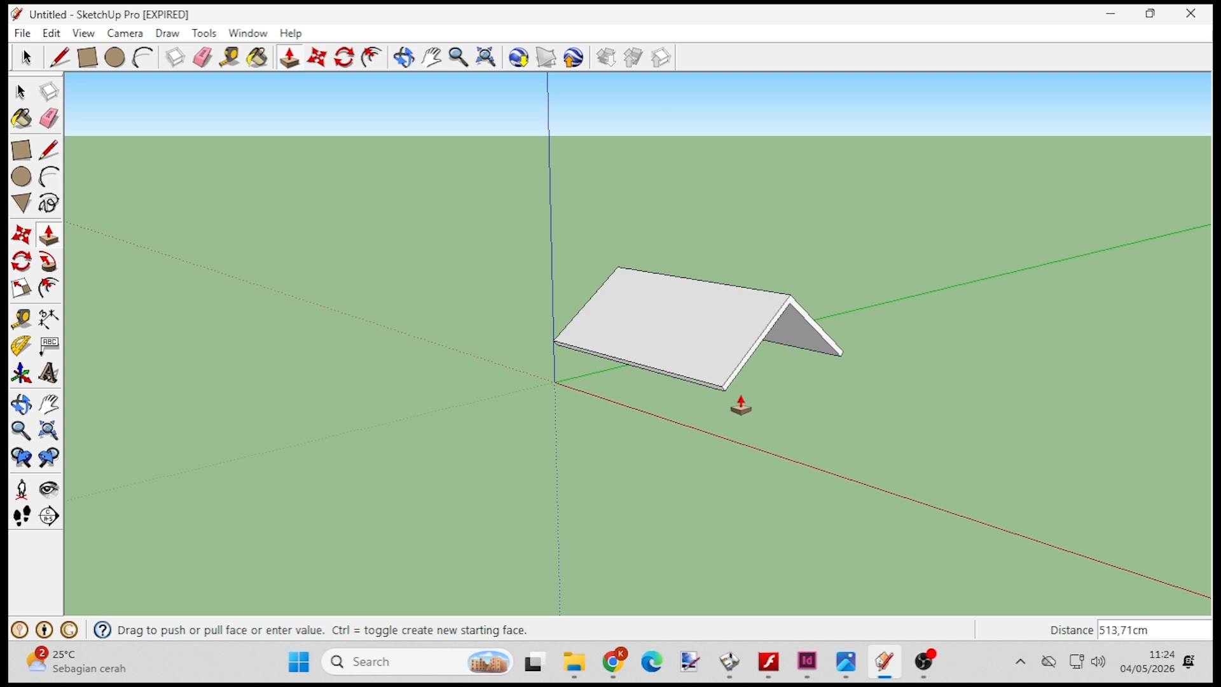
type("700")
key("Return")
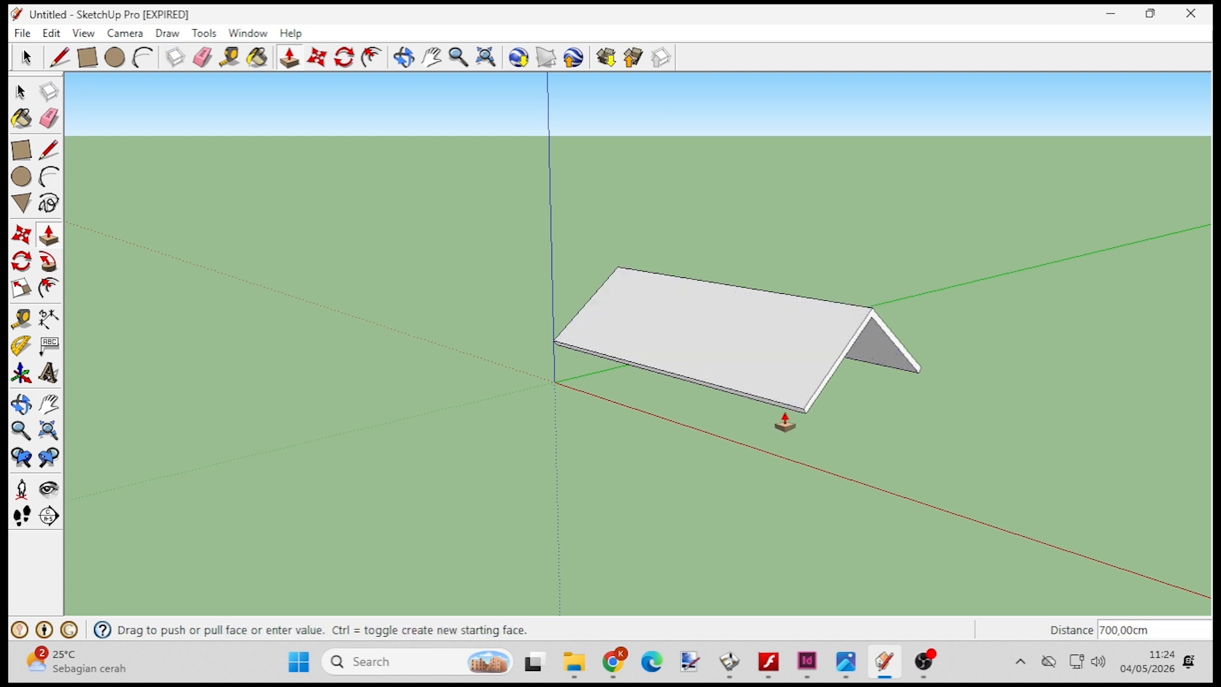
- Extend the eave faces on both sides of the roof outward by 50 cm
left_click(787, 409)
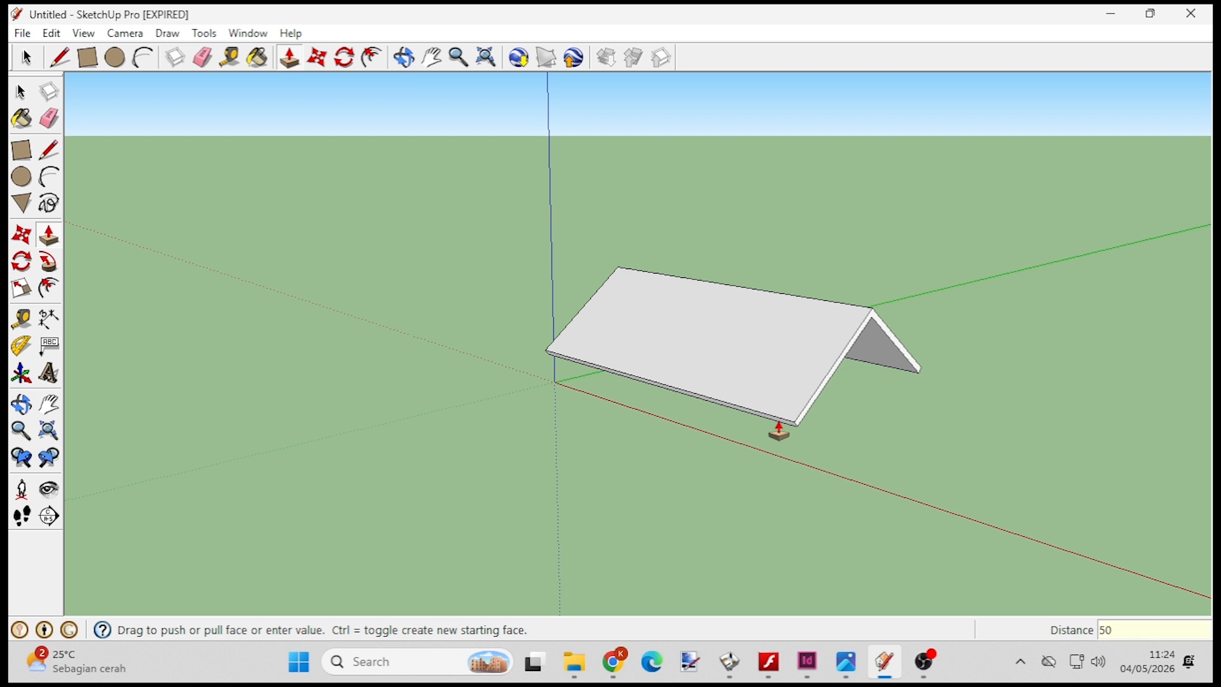
key("Return")
middle_click_drag(1014, 395, 741, 316)
left_click(745, 317)
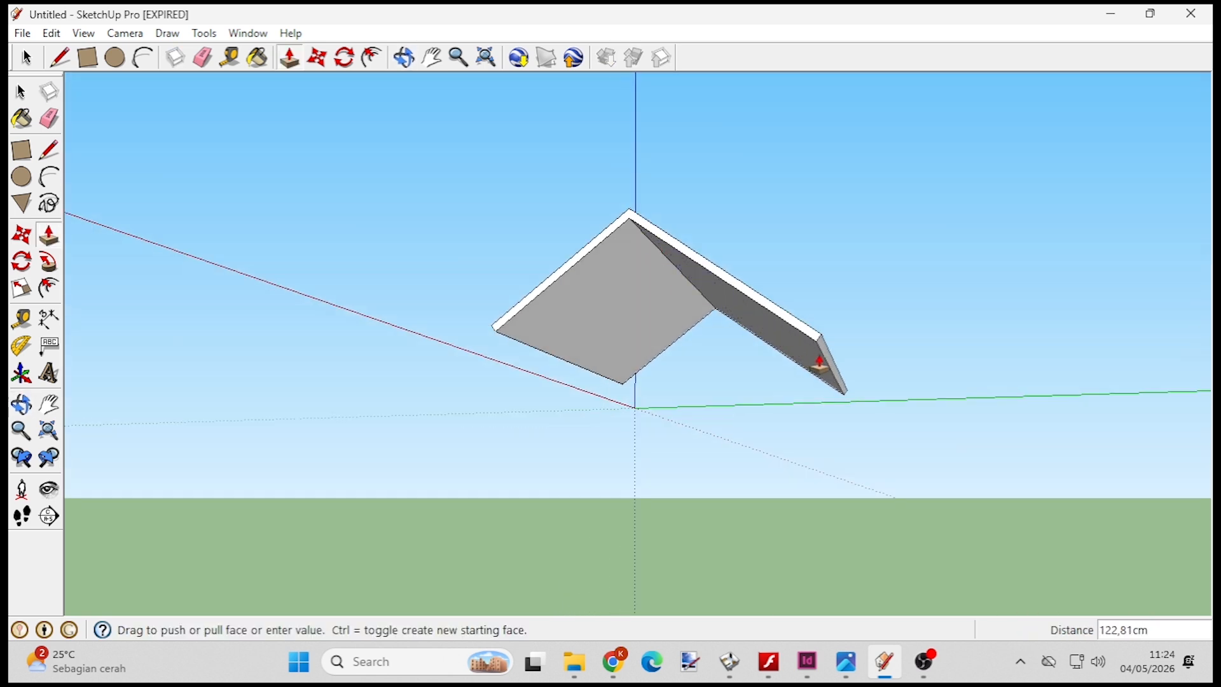
type("50")
key("Return")
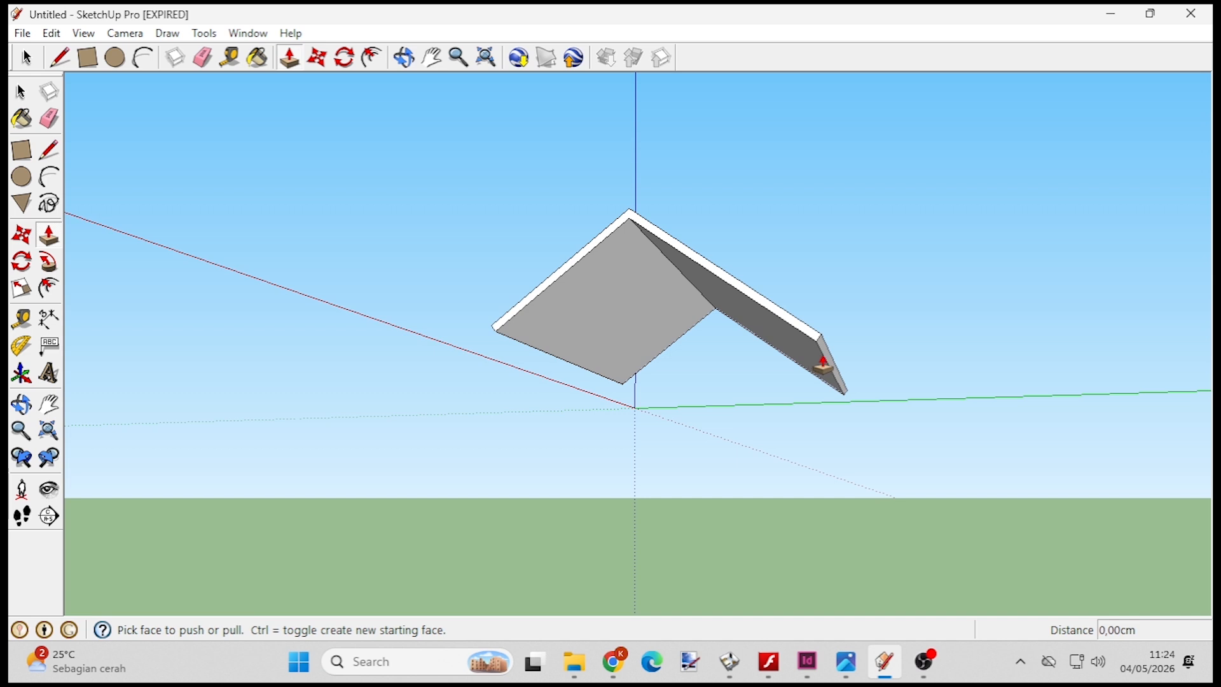
middle_click_drag(406, 199, 496, 287)
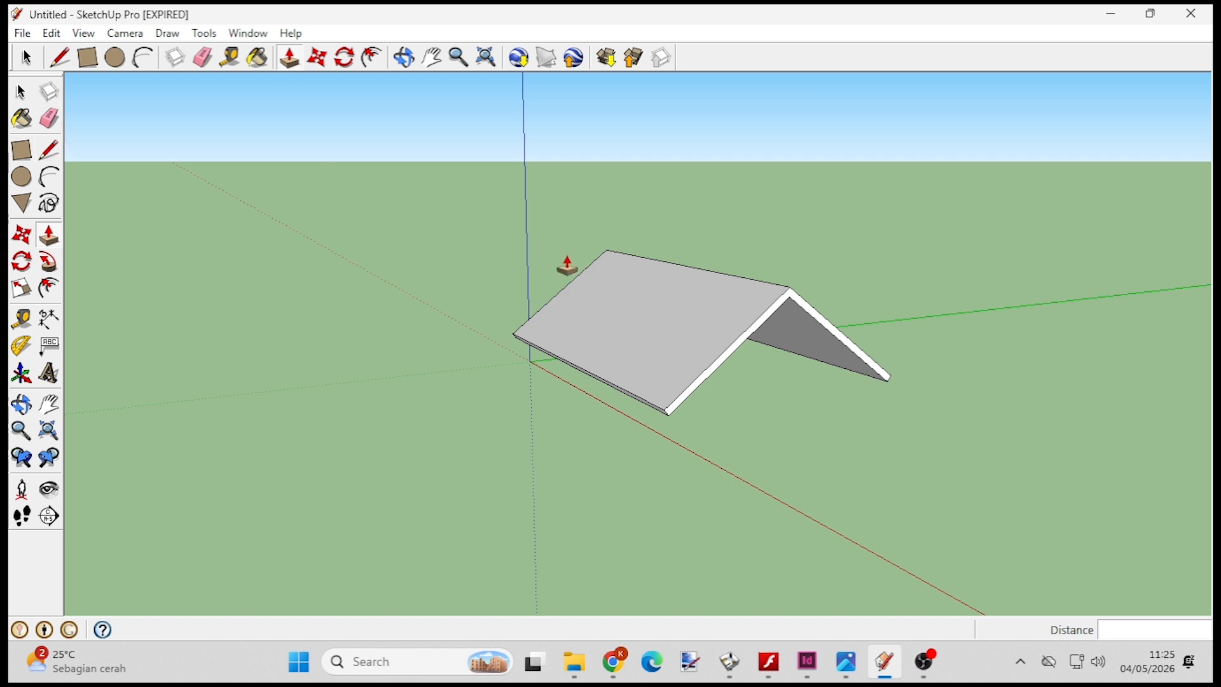
left_click(21, 92)
- Export the roof as a COLLADA (*.dae) 3D model named "atap lagi" in the Documents folder
middle_click_drag(455, 345, 504, 368)
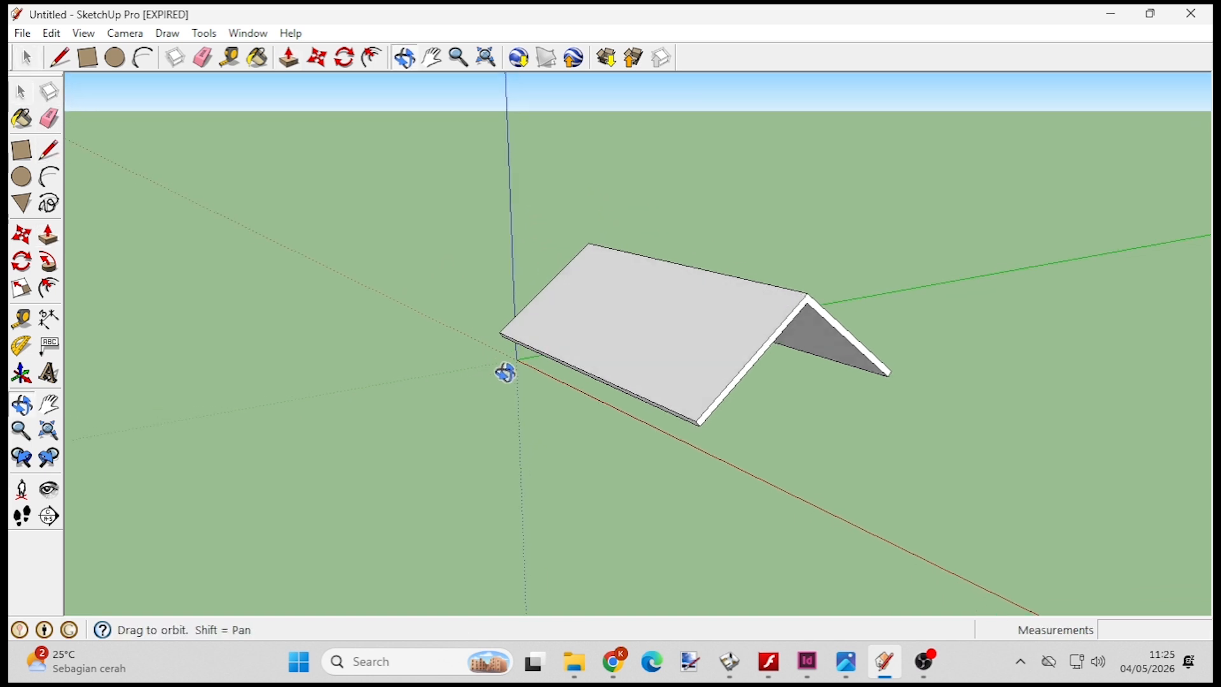
left_click(23, 34)
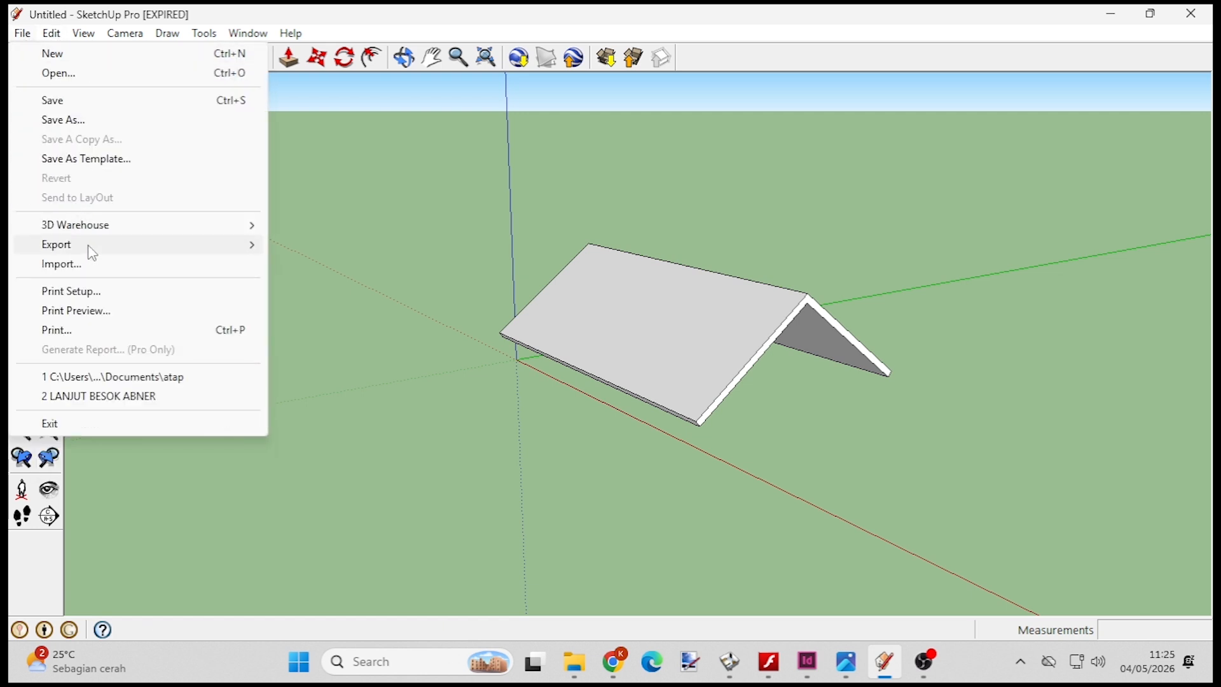
mouse_move(254, 245)
left_click(353, 248)
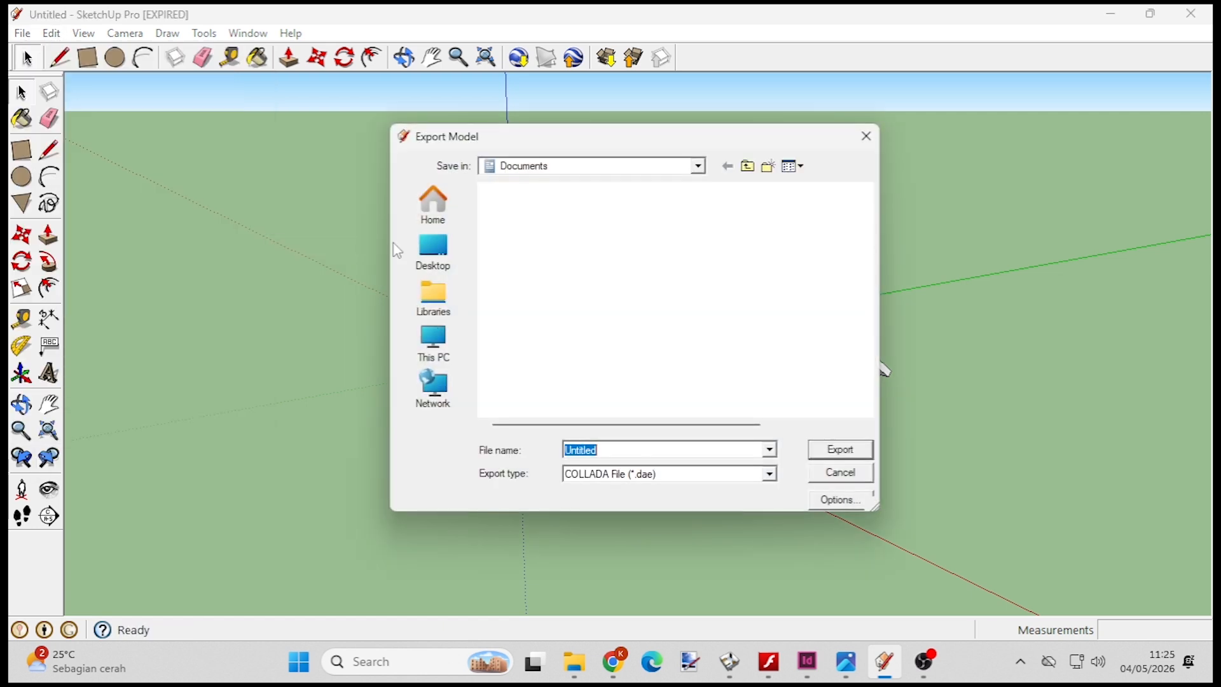
left_click_drag(504, 145, 305, 159)
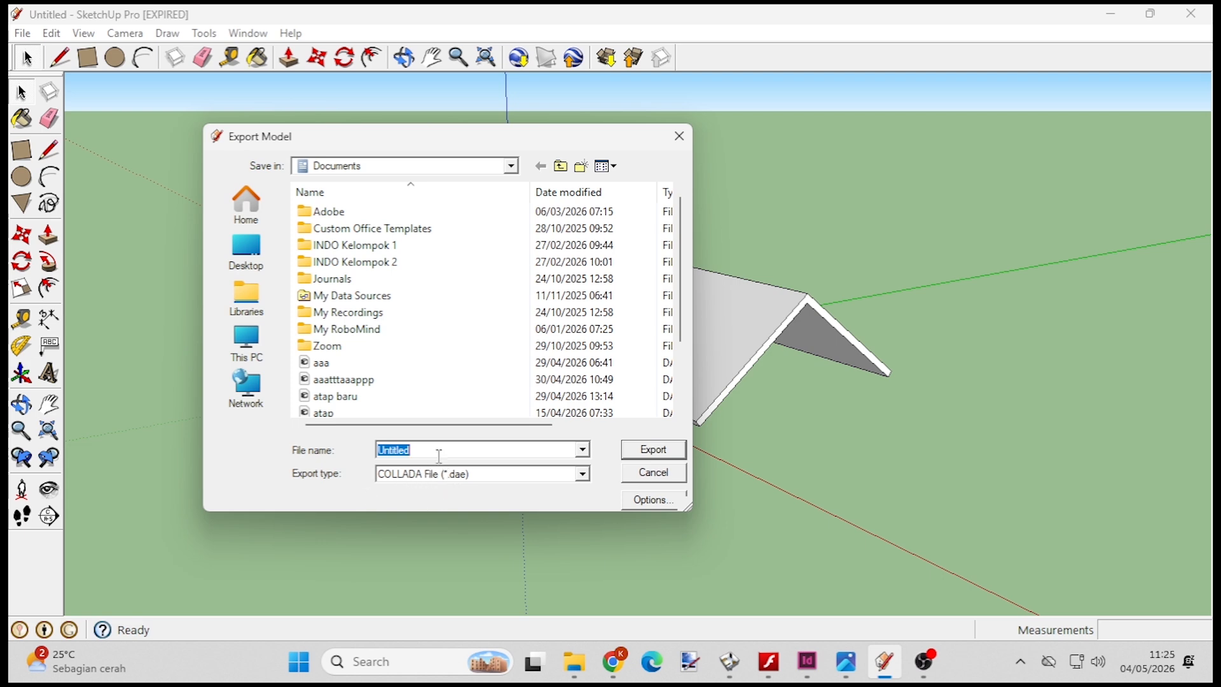
type("atap ")
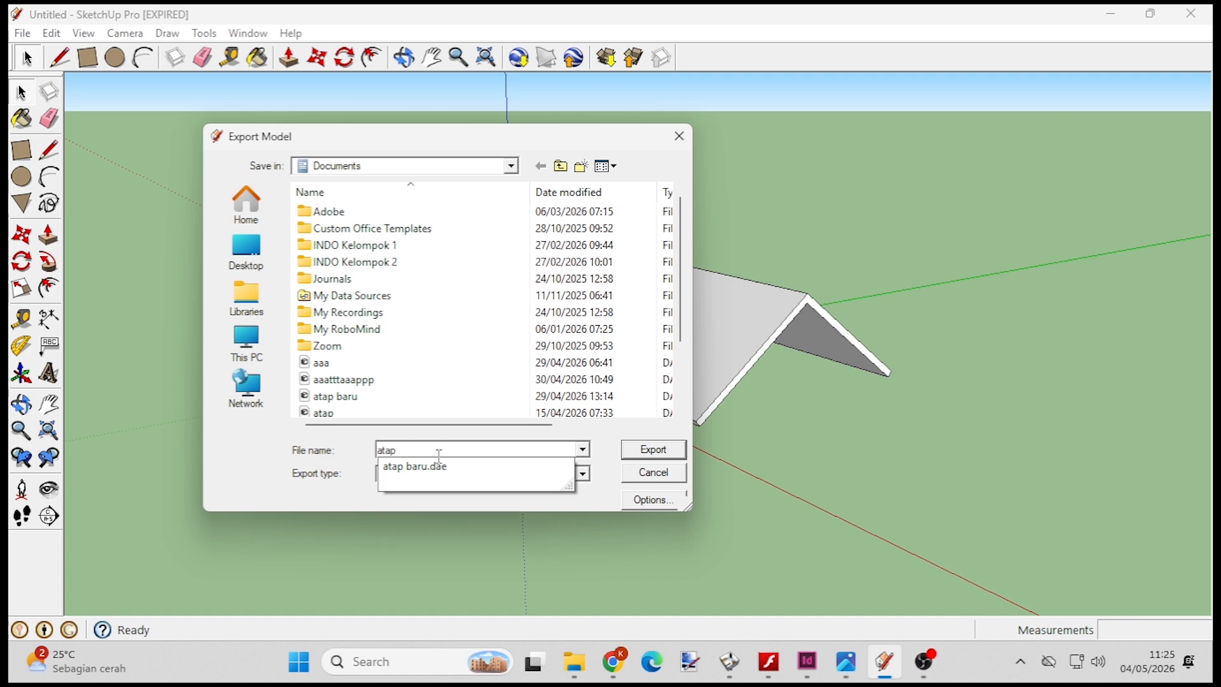
type("lagi")
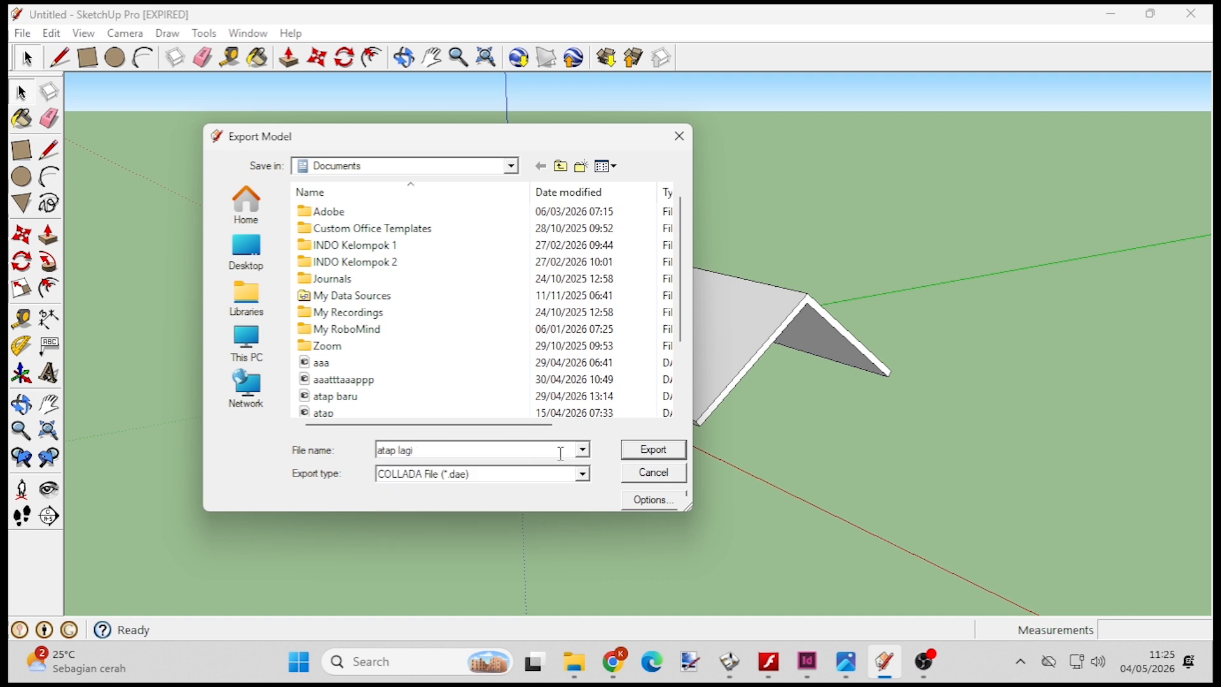
left_click(667, 452)
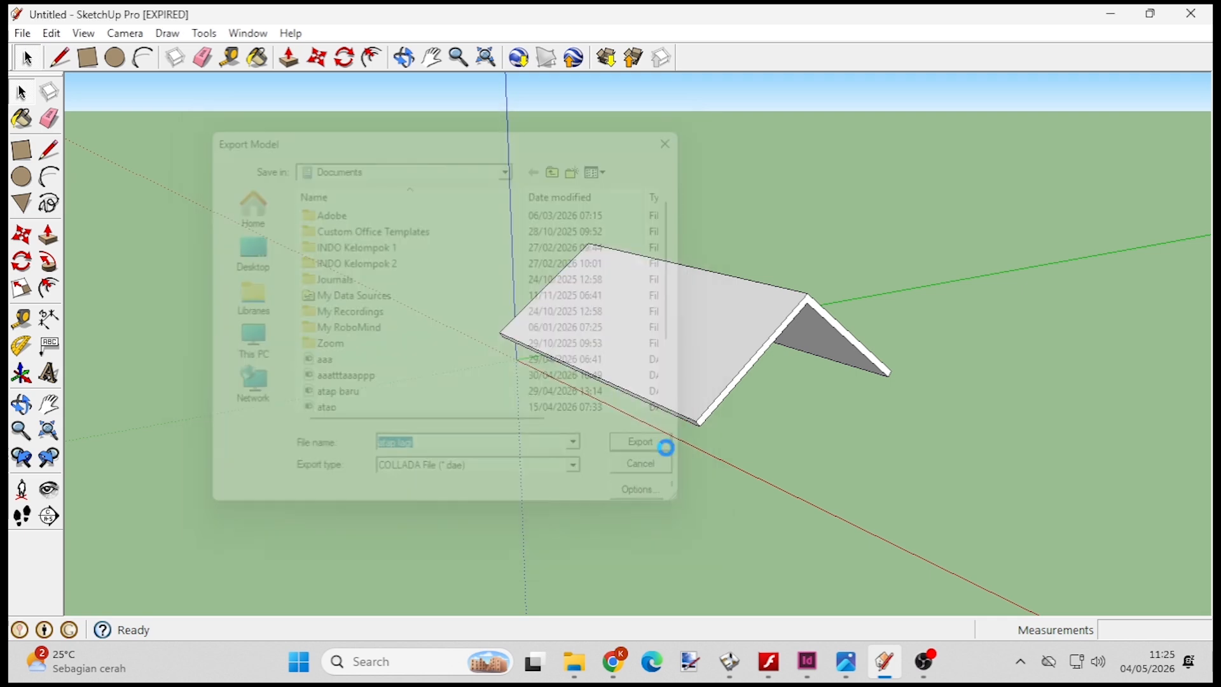
- Switch to Sweet Home 3D and load the "atap lagi" model from Documents into the furniture import wizard
left_click(729, 668)
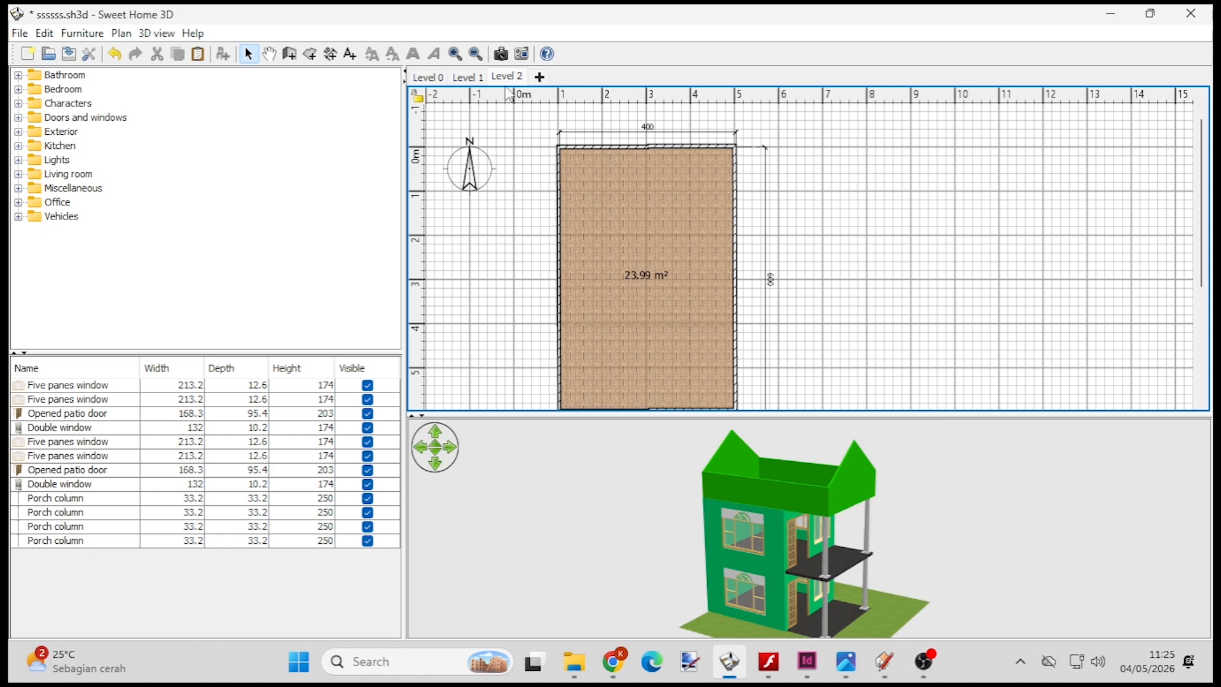
left_click(82, 33)
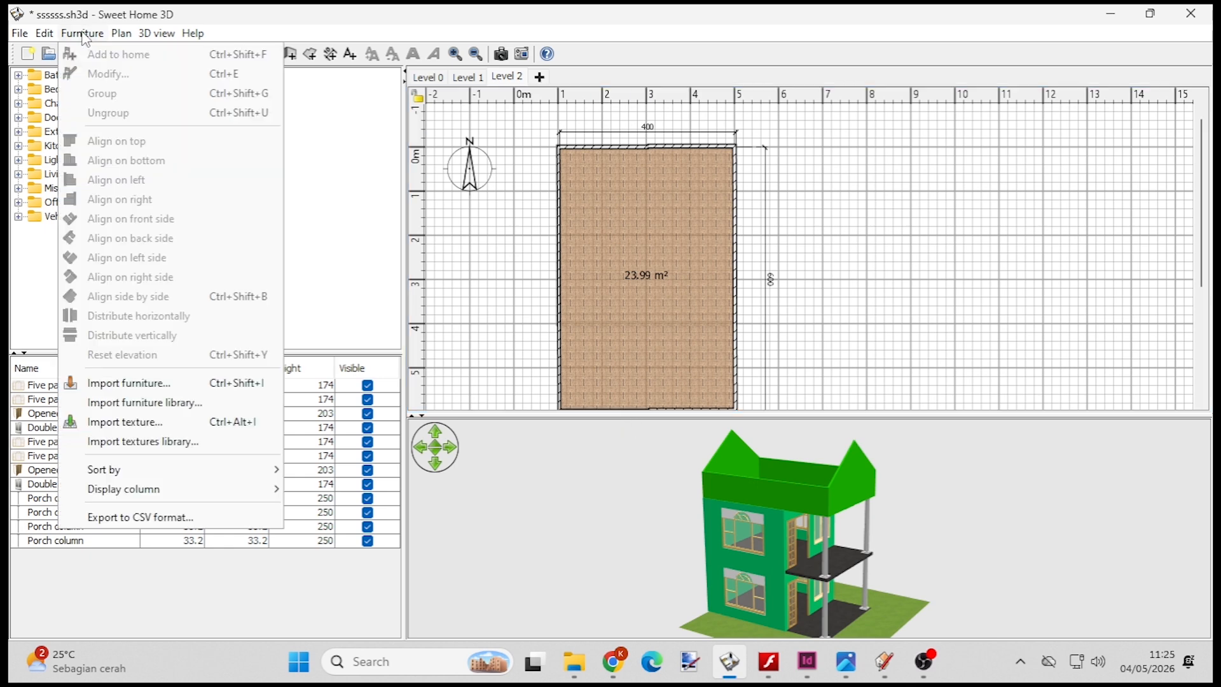
left_click(210, 382)
left_click(614, 201)
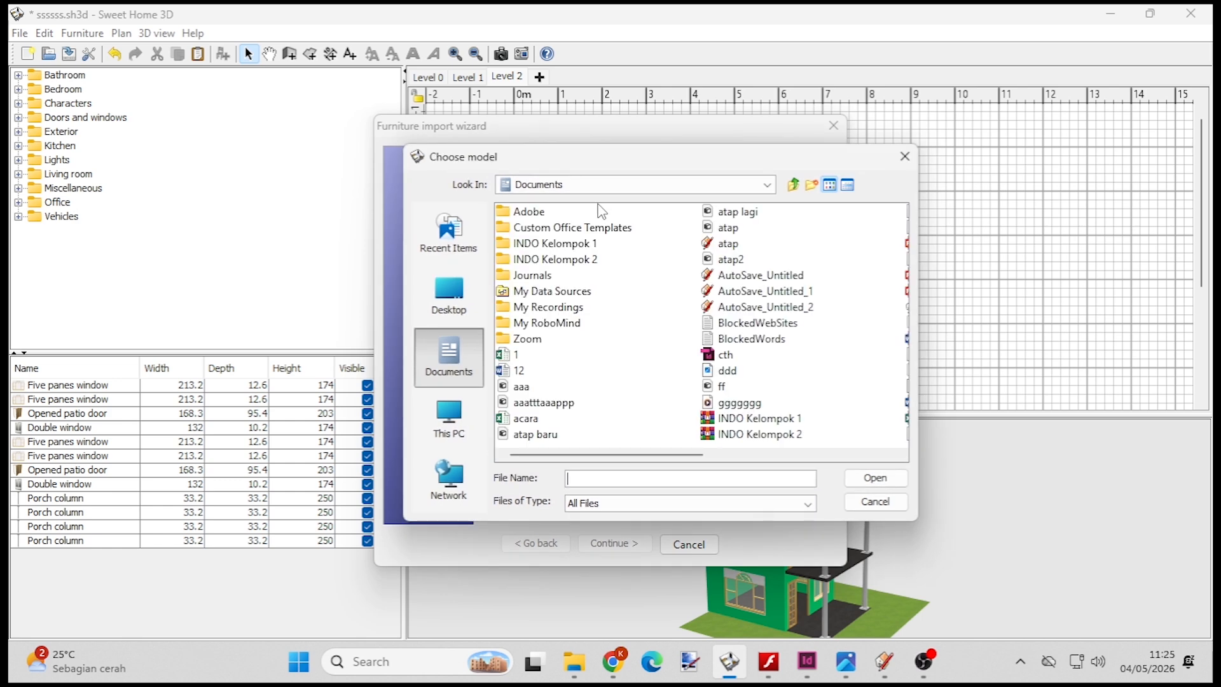
left_click(721, 214)
left_click(845, 480)
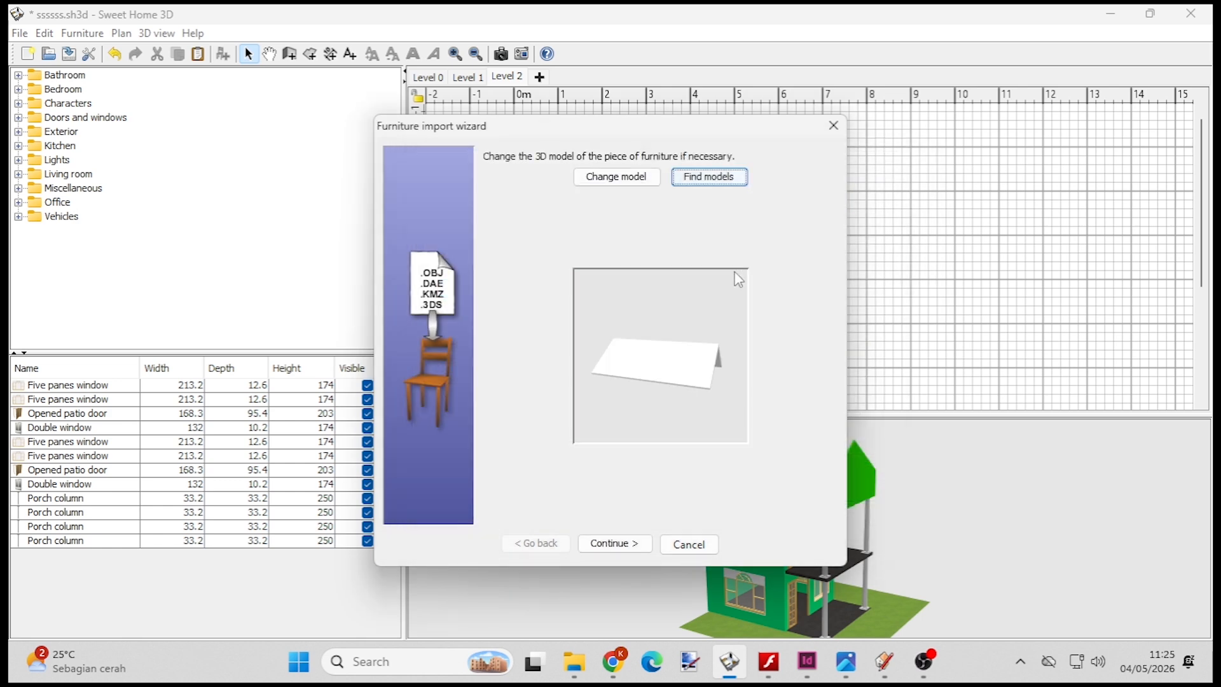
- Finish importing the "atap lagi" roof model with its default orientation so it is placed on Level 2
left_click(614, 542)
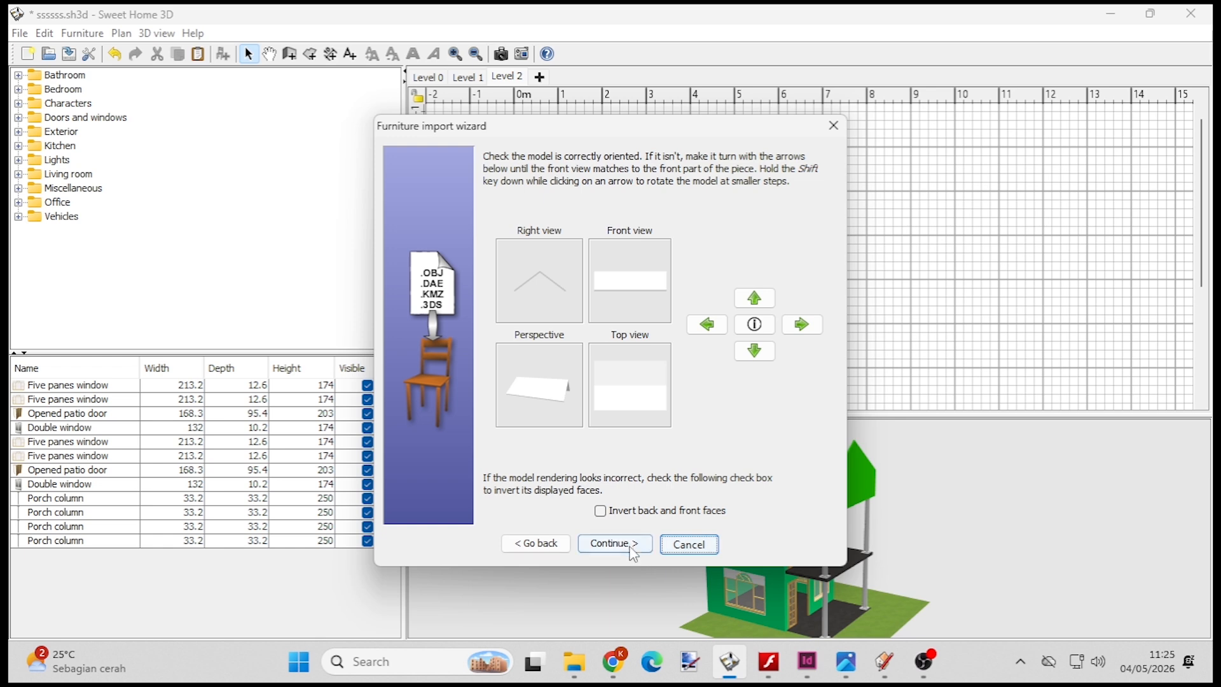
left_click(628, 544)
left_click(630, 545)
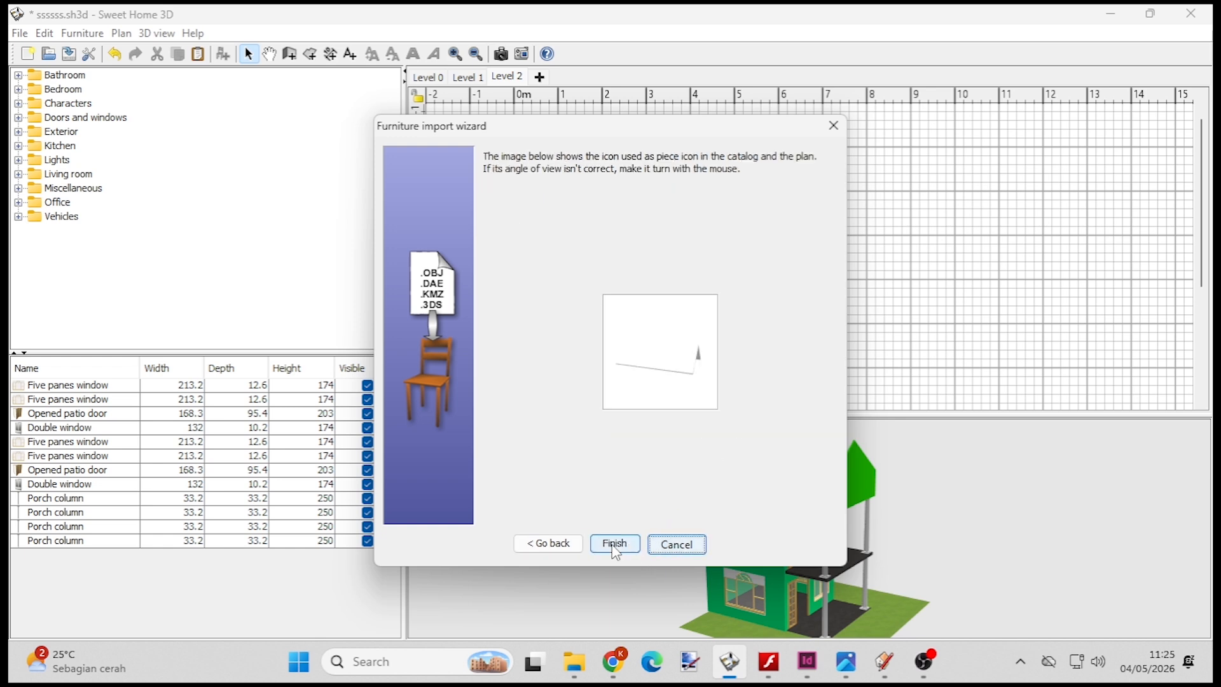
left_click(613, 544)
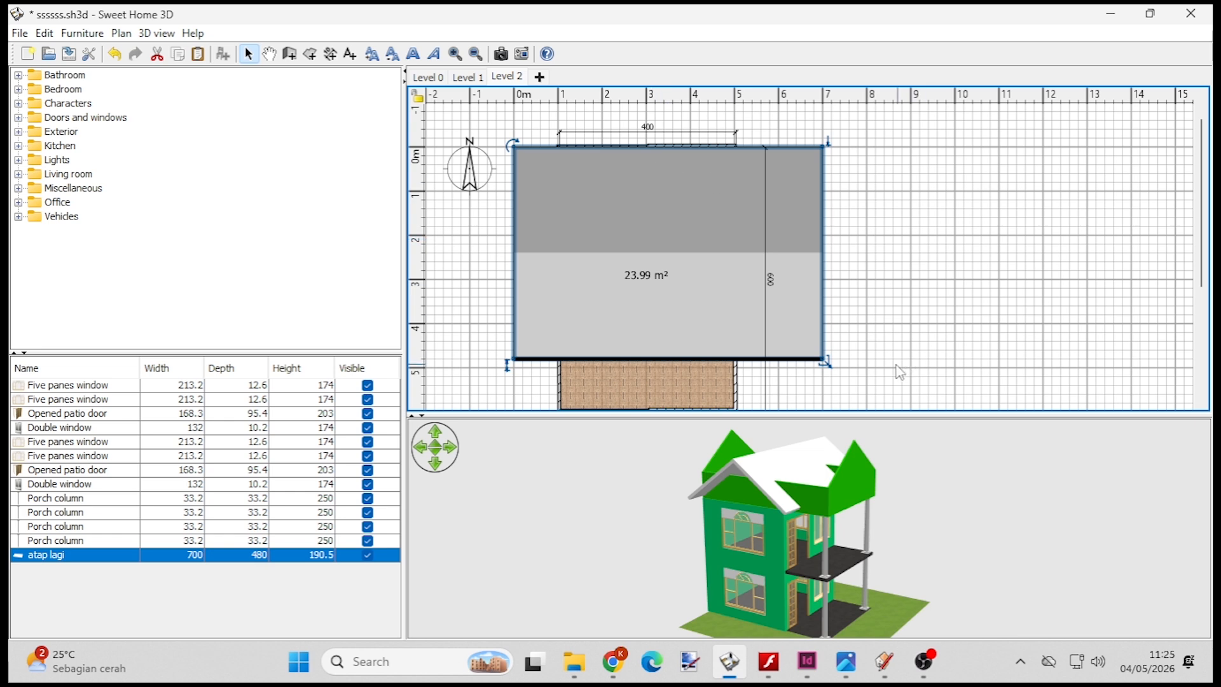
- Rotate the imported roof to a 90° angle and move it beside the east wall of the house
left_click_drag(517, 145, 742, 127)
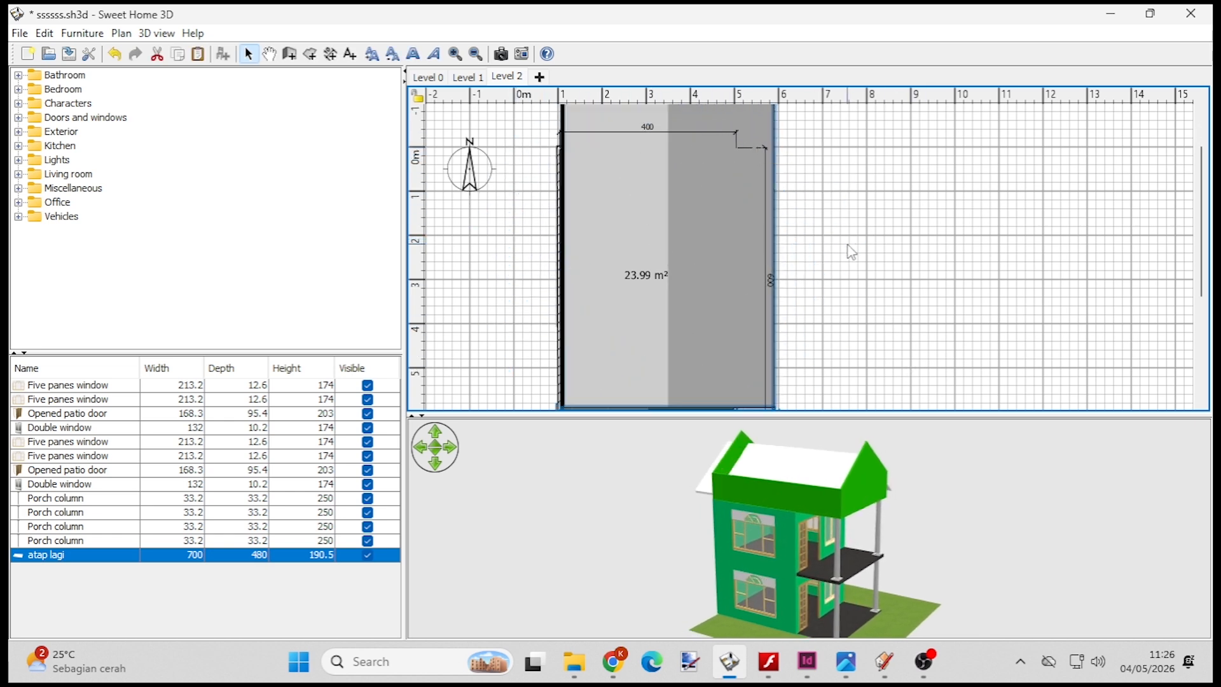
left_click_drag(684, 246, 858, 246)
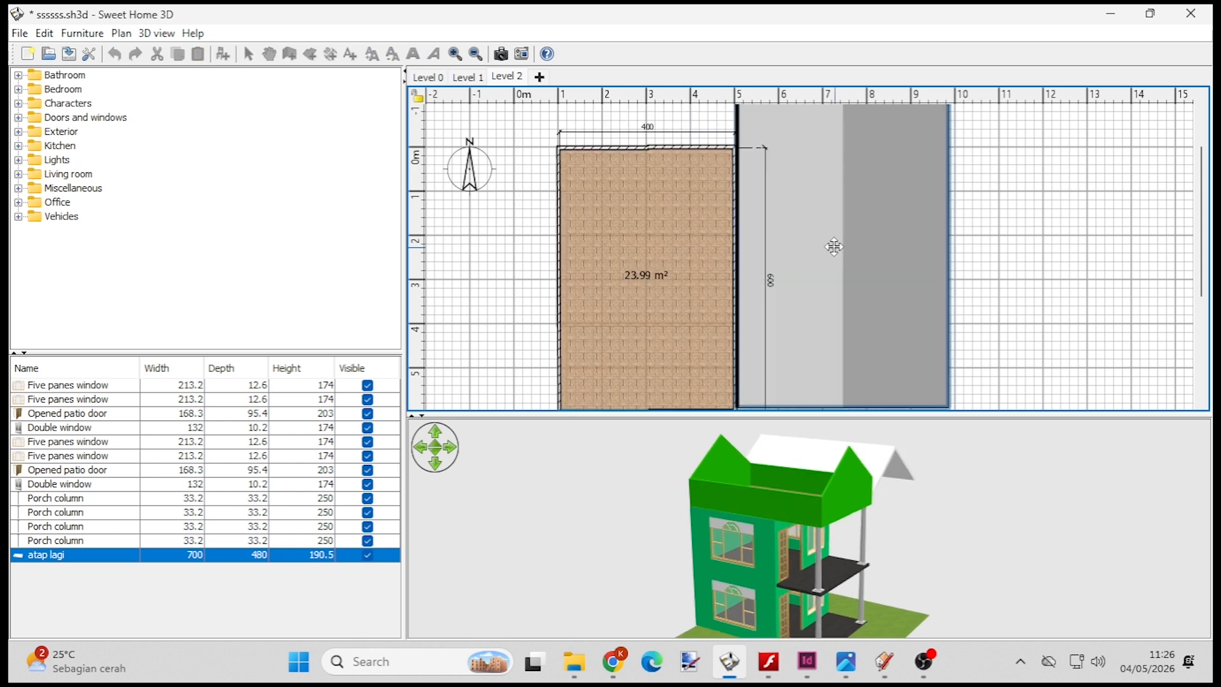
scroll(850, 245, "down", 4)
scroll(850, 245, "up", 2)
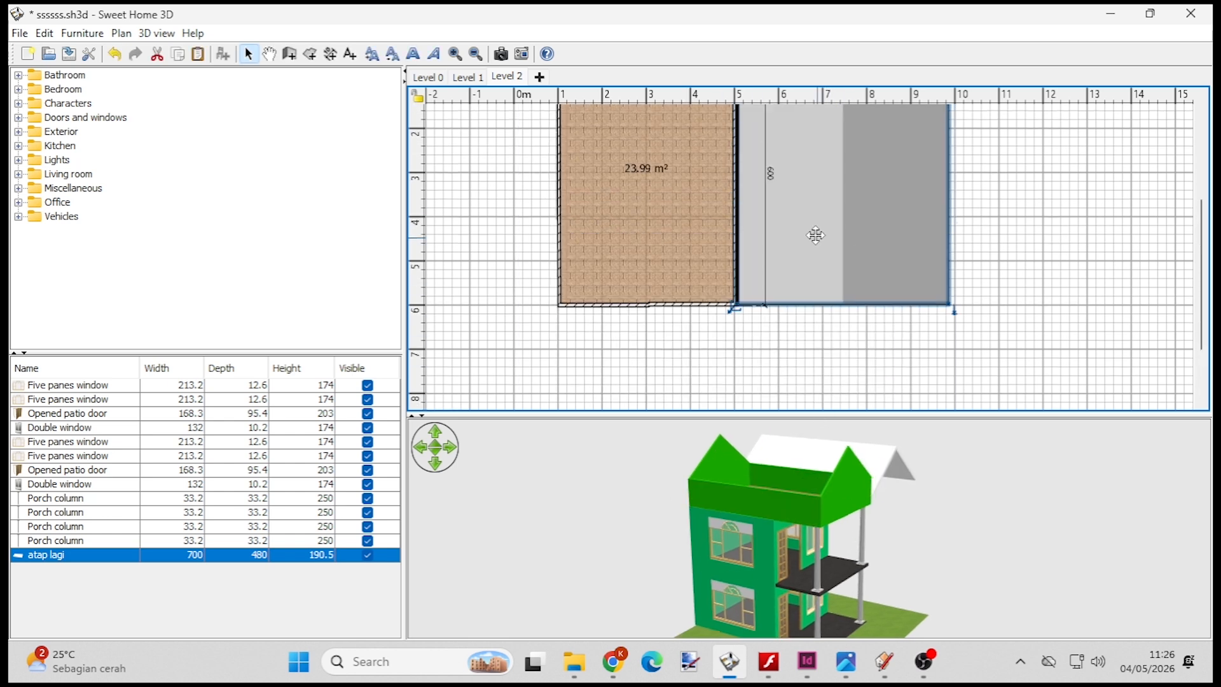
- Nudge the roof south in the plan until it overhangs the north and south walls about equally
left_click(475, 53)
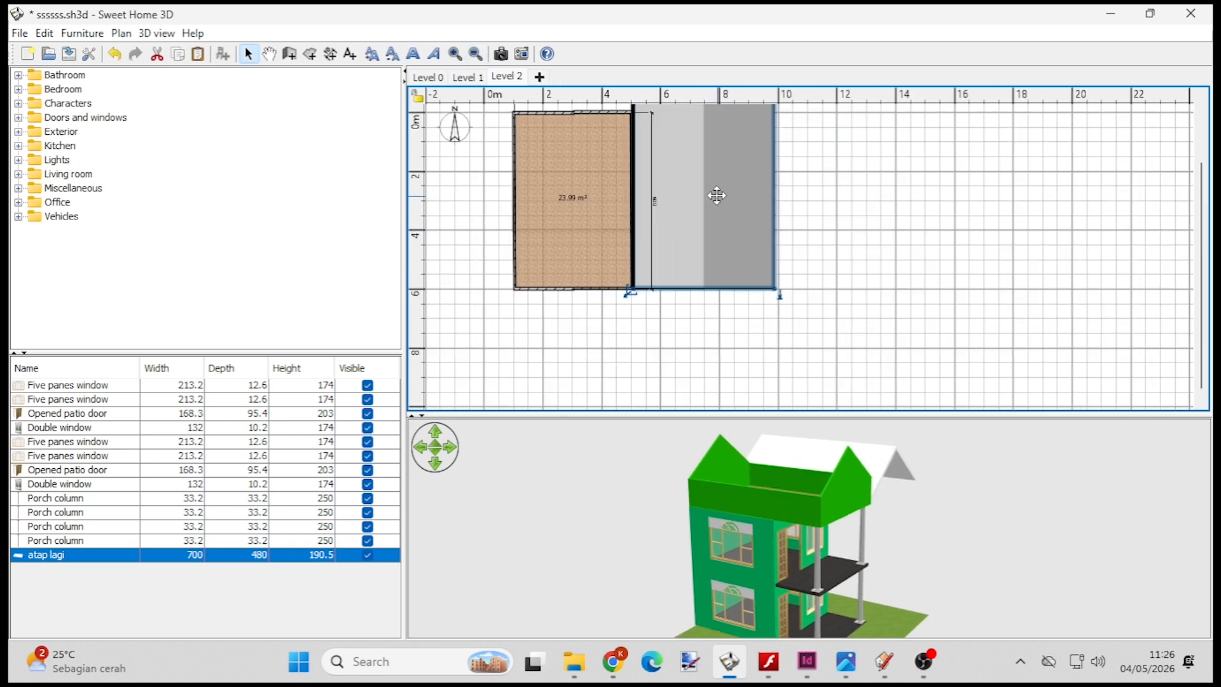
scroll(740, 204, "up", 2)
key("Down")
key("Down")
key("Down")
key("Down")
key("Down")
key("Down")
key("Down")
key("Down")
key("Down")
key("Down")
key("Down")
key("Down")
key("Down")
key("Down")
key("Down")
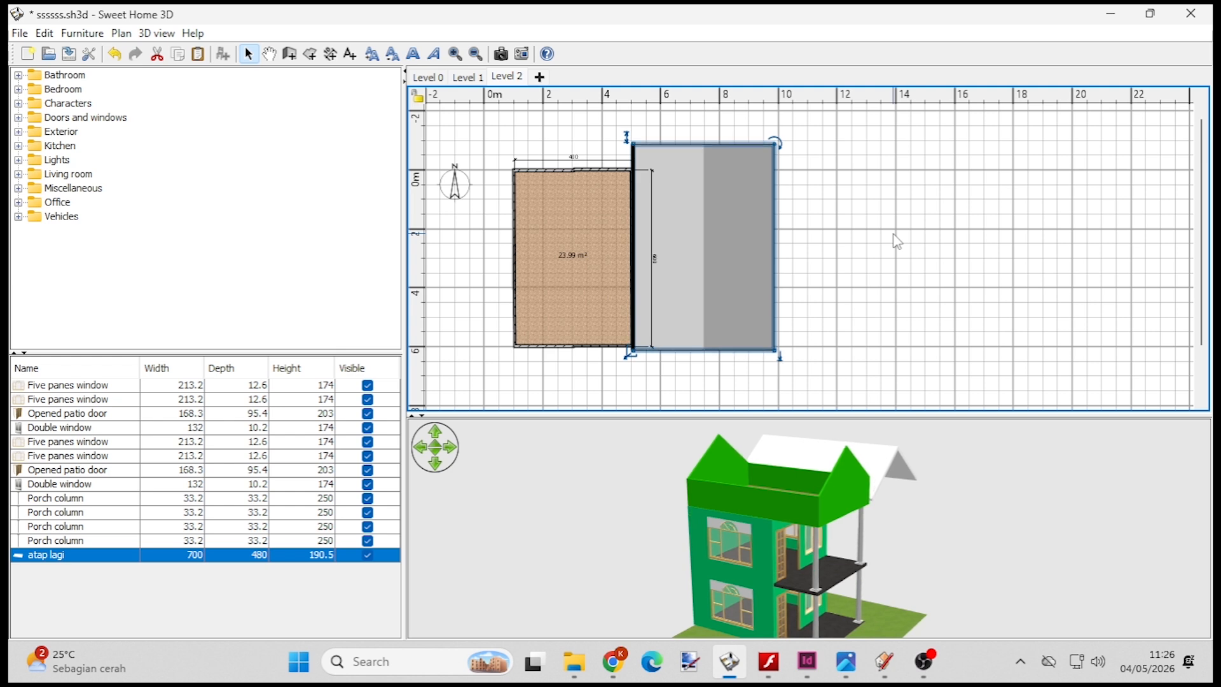
key("Down")
key("Down")
key("Down")
key("Down")
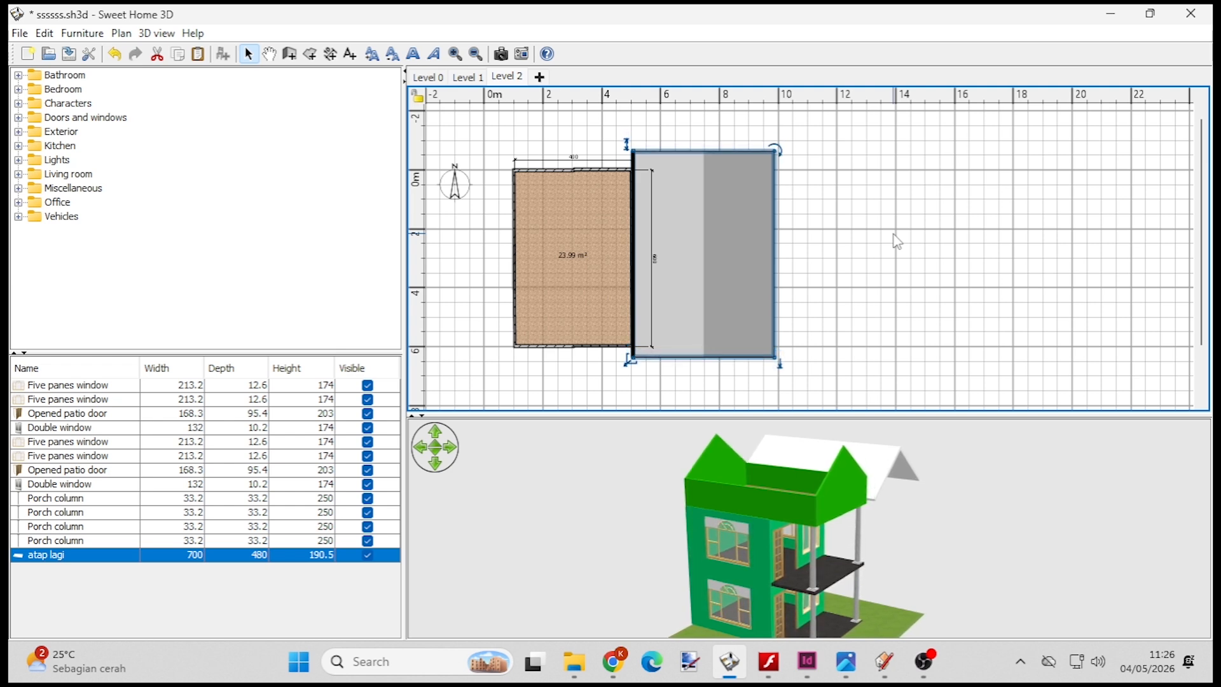
left_click(898, 245)
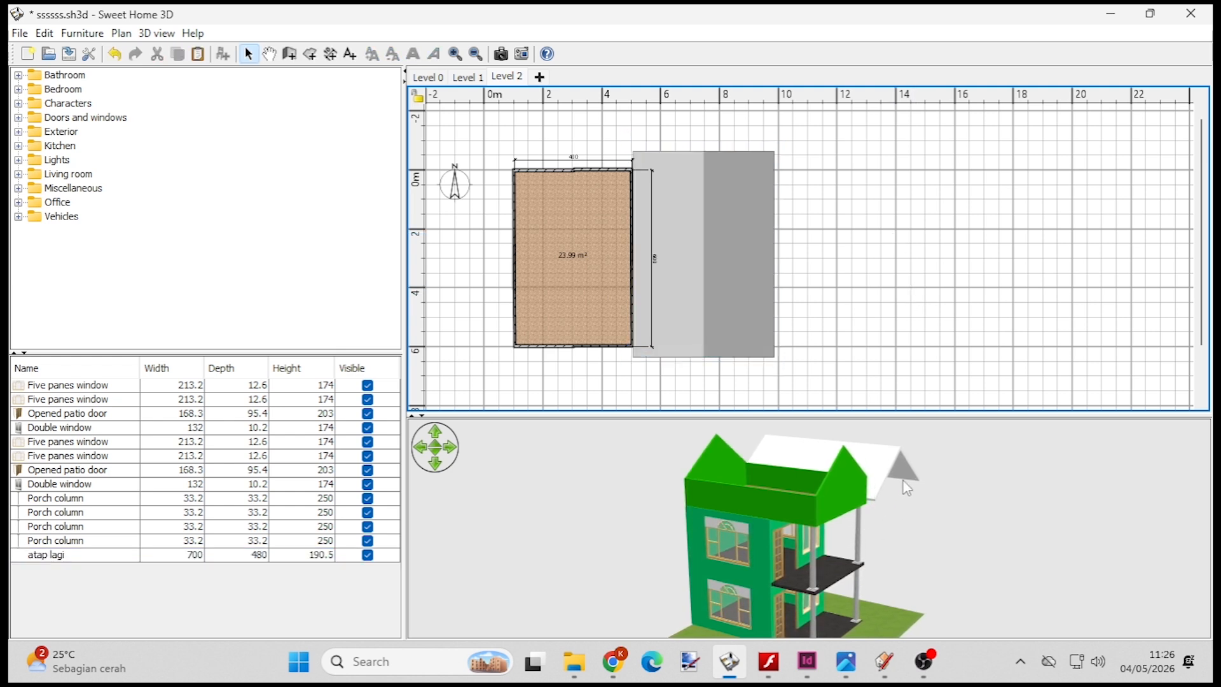
- Set the elevation of the "atap lagi" roof to 90 cm
right_click(735, 199)
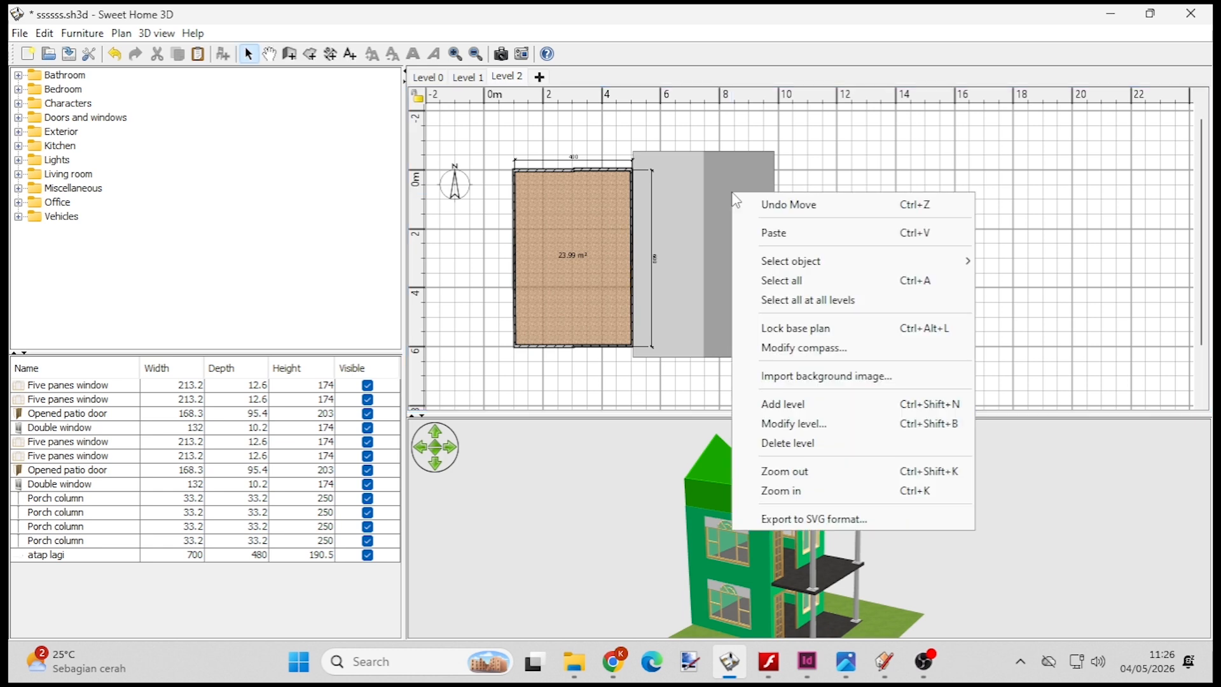
left_click(699, 207)
left_click(700, 209)
right_click(701, 209)
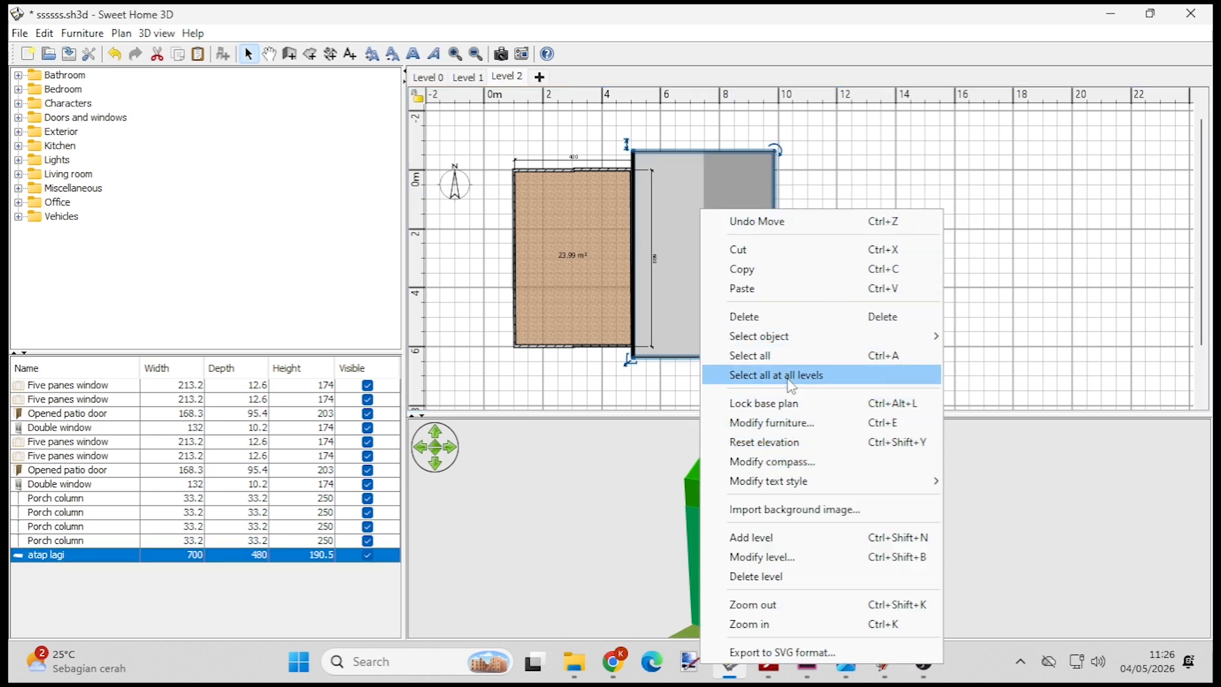
left_click(798, 423)
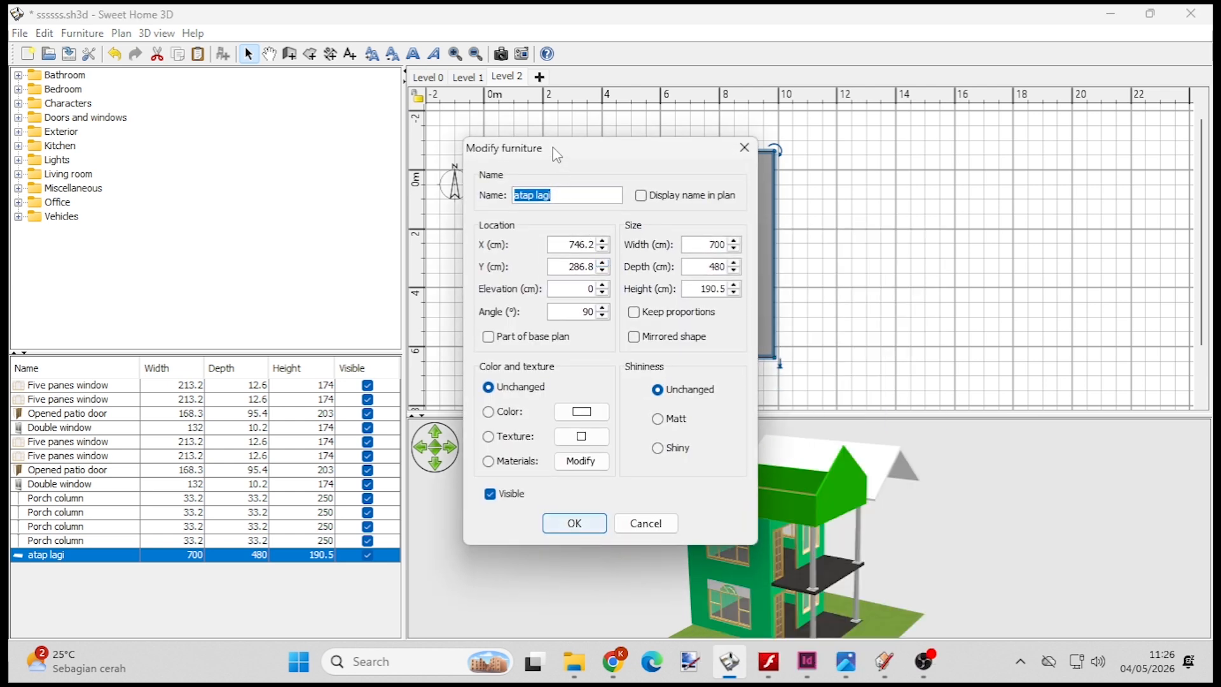
left_click_drag(552, 148, 860, 153)
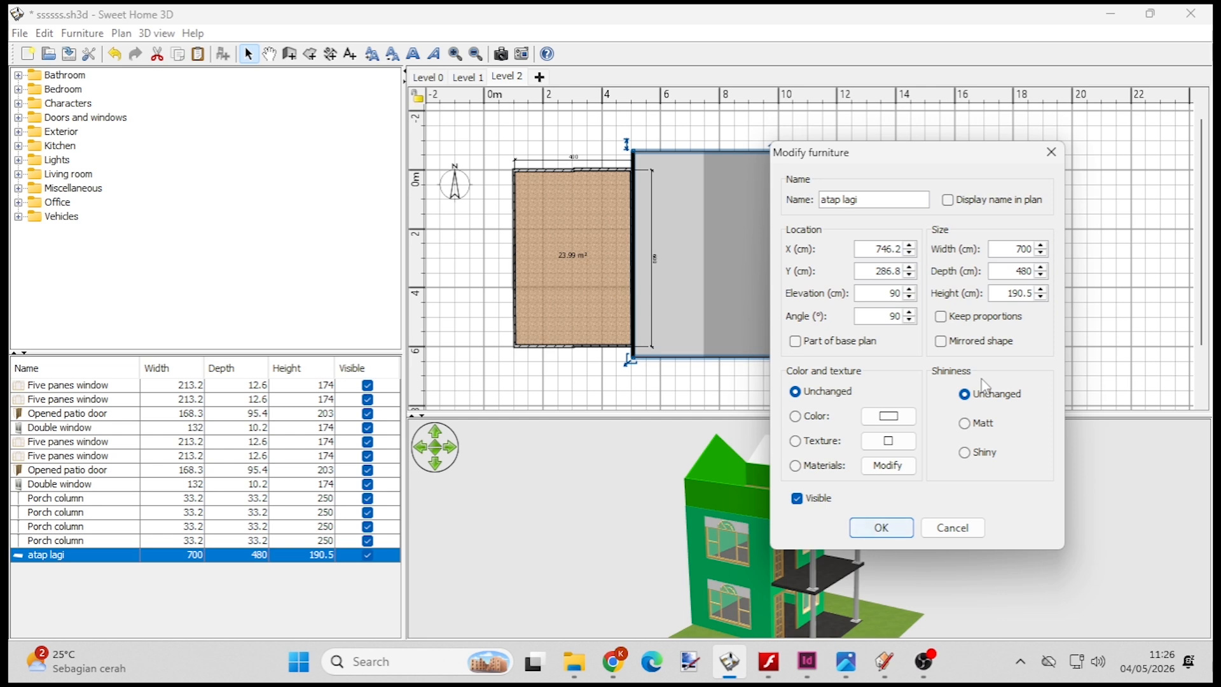
key("Return")
left_click(880, 326)
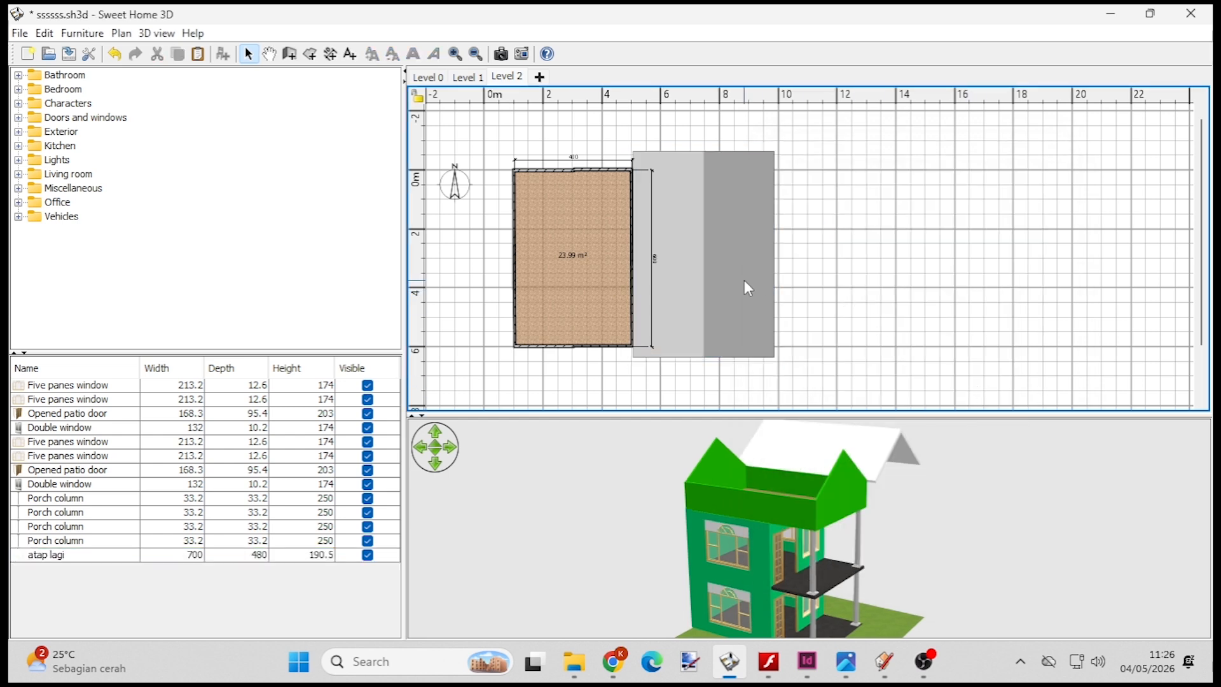
- Move the roof west in the plan until it is centred over the house, overhanging both side walls
left_click(745, 282)
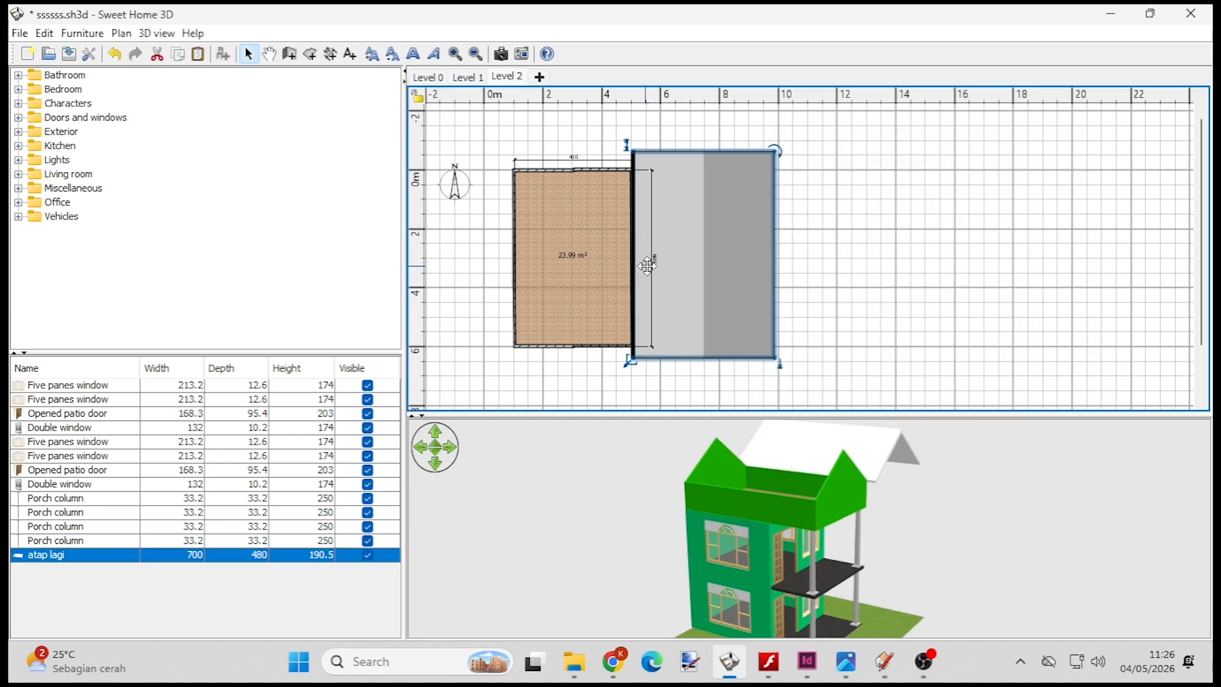
key("Left")
key("Left")
key("Left")
key("Left")
key("Left")
key("Left")
key("Left")
key("Left")
key("Left")
key("Left")
key("Left")
key("Left")
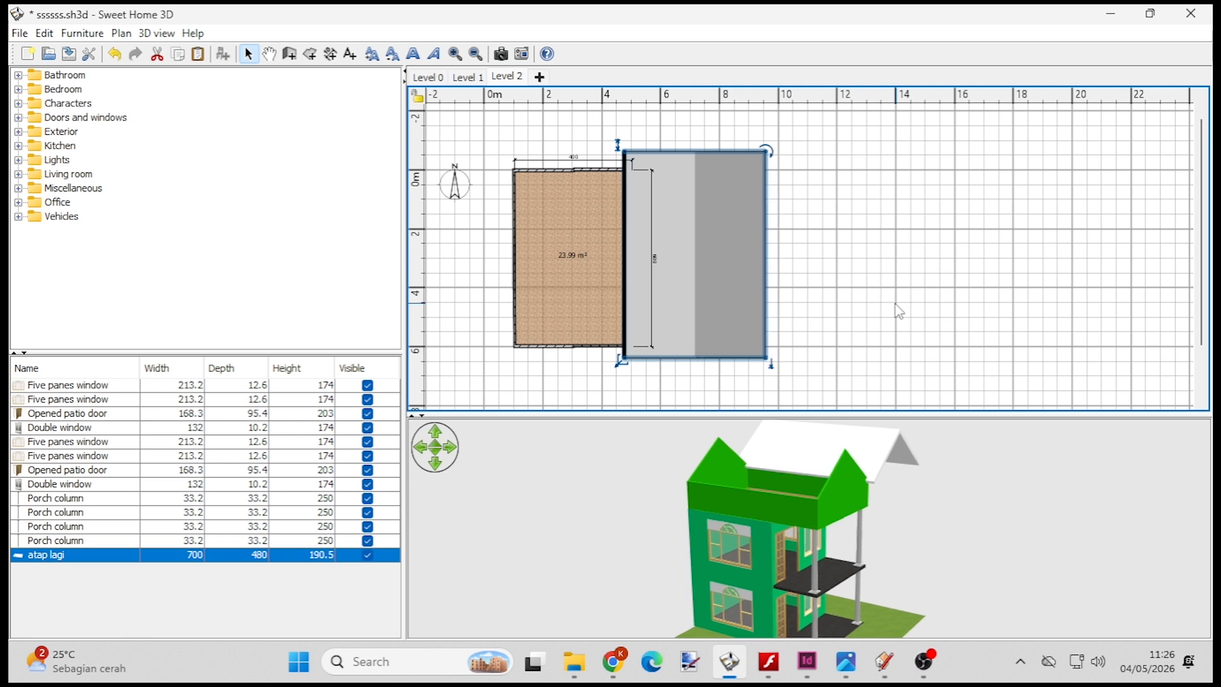
key("Left")
key("Left")
key("Left")
key("Left")
key("Left")
key("Left")
key("Left")
key("Left")
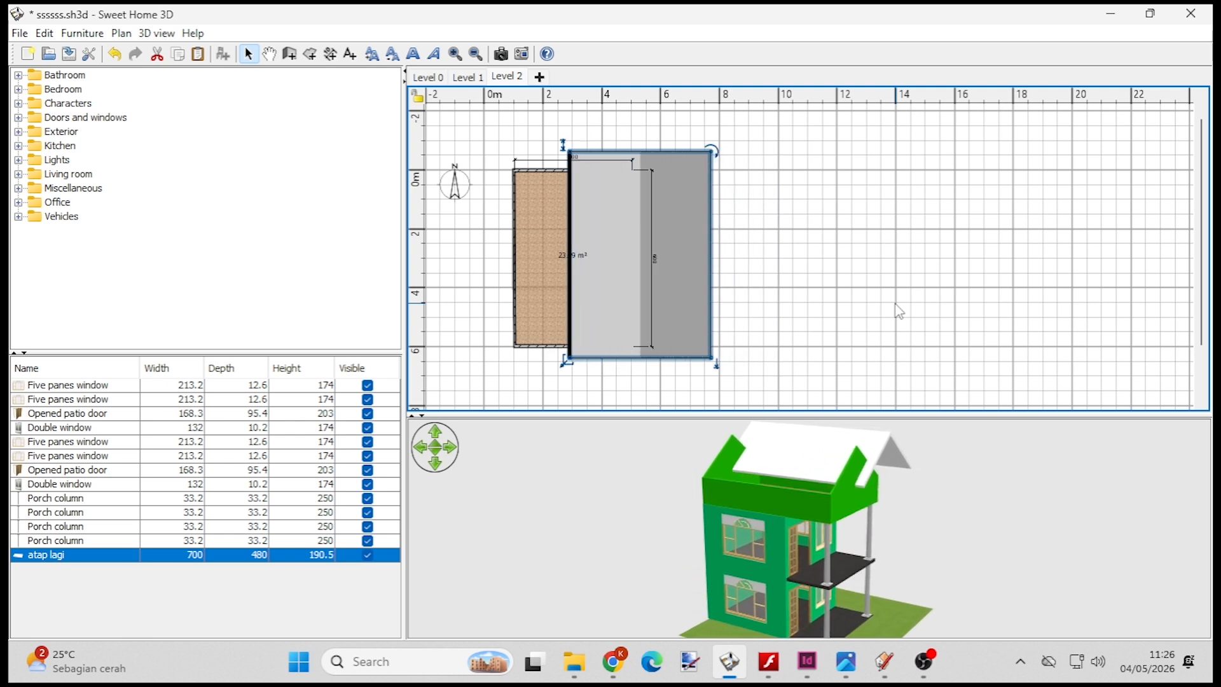
key("Left")
key("Left")
key("Left")
key("Left")
key("Left")
key("Left")
key("Left")
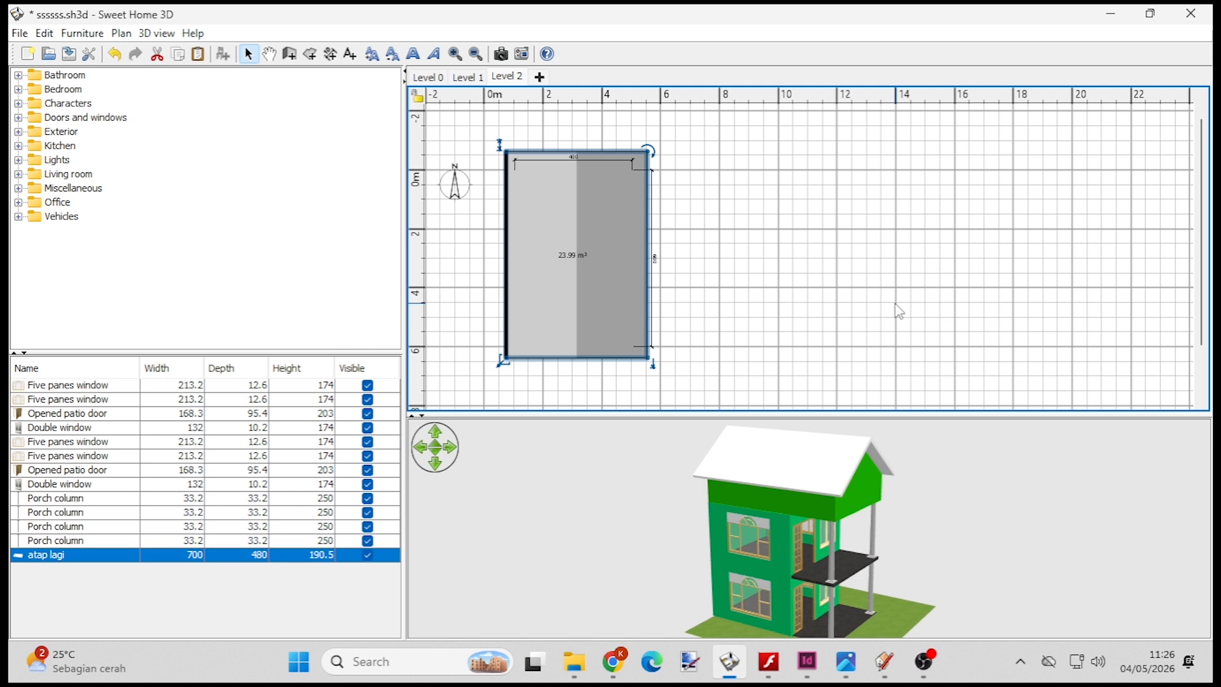
- Apply the "Roof - Round blue slates" texture to the "atap lagi" roof
left_click_drag(1014, 490, 735, 541)
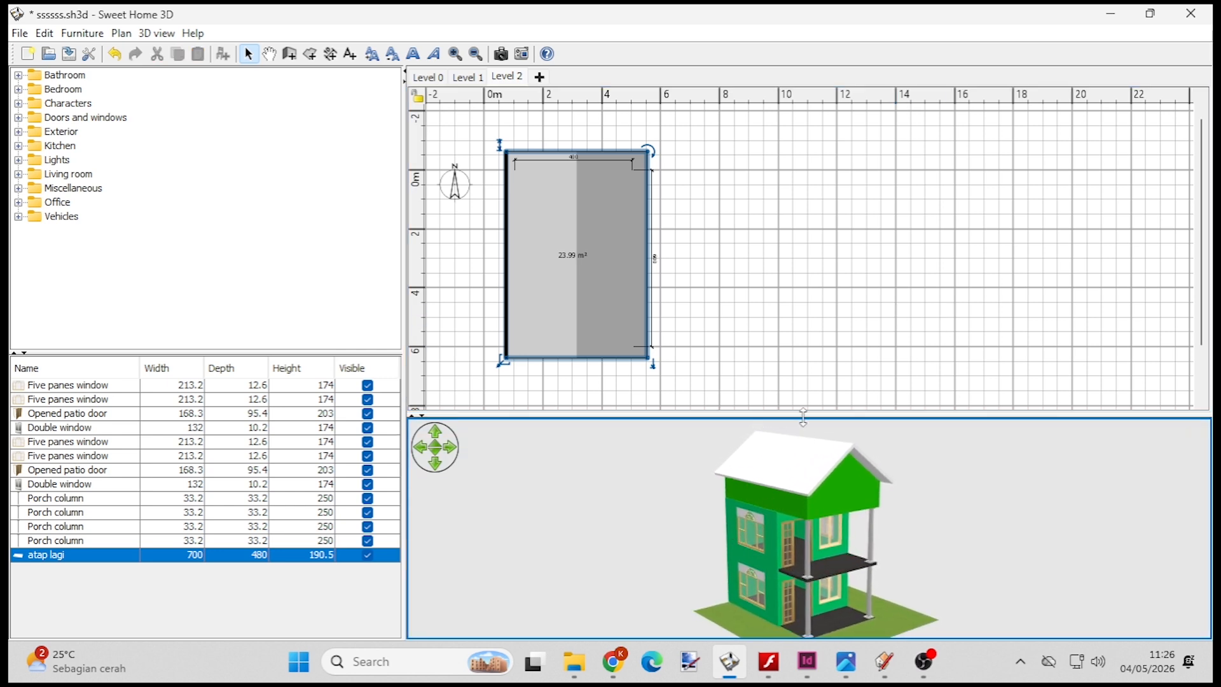
left_click_drag(803, 416, 800, 358)
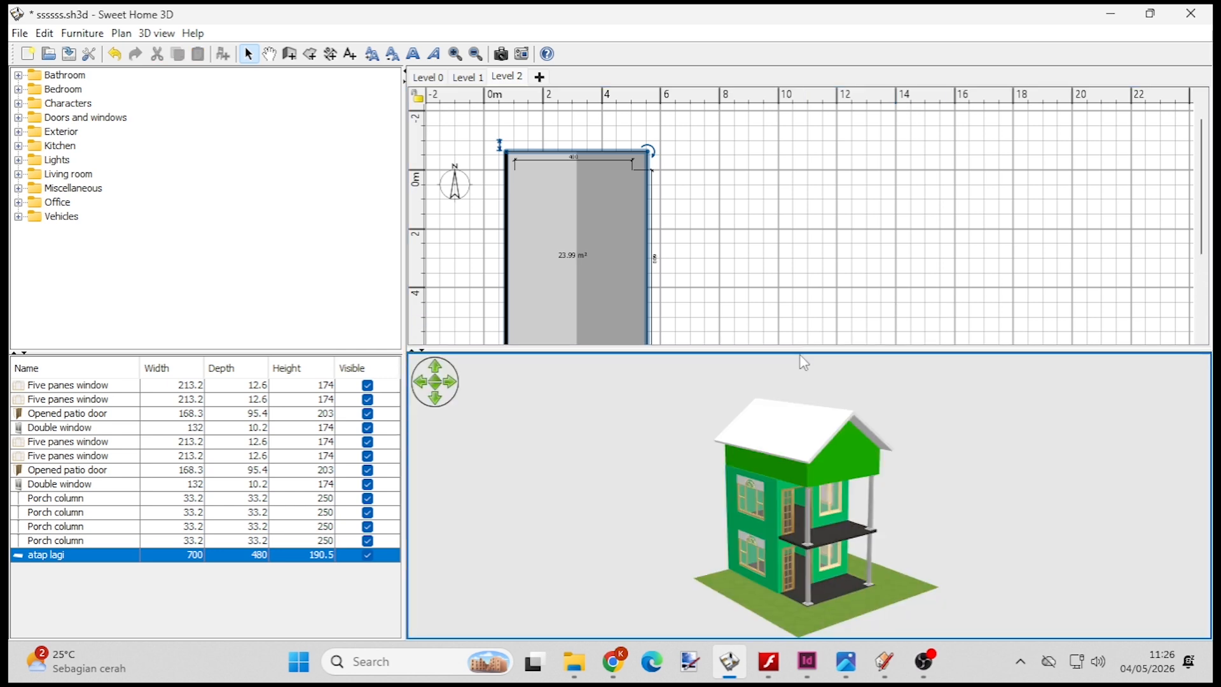
right_click(617, 227)
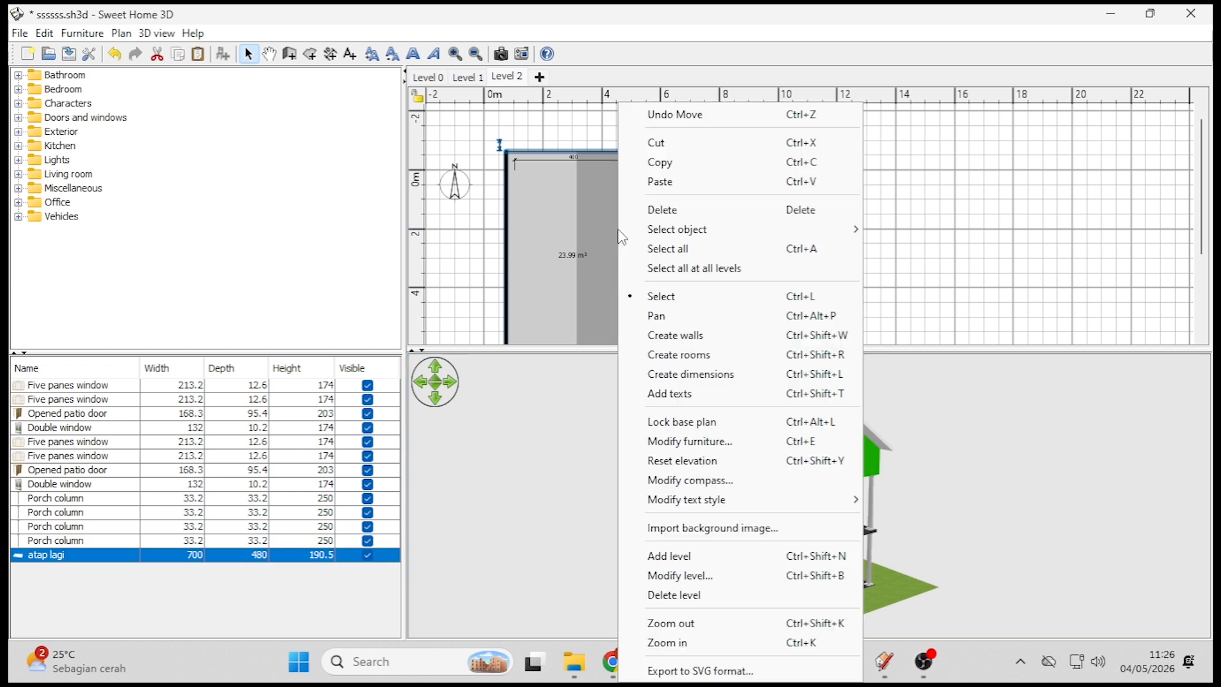
left_click(723, 451)
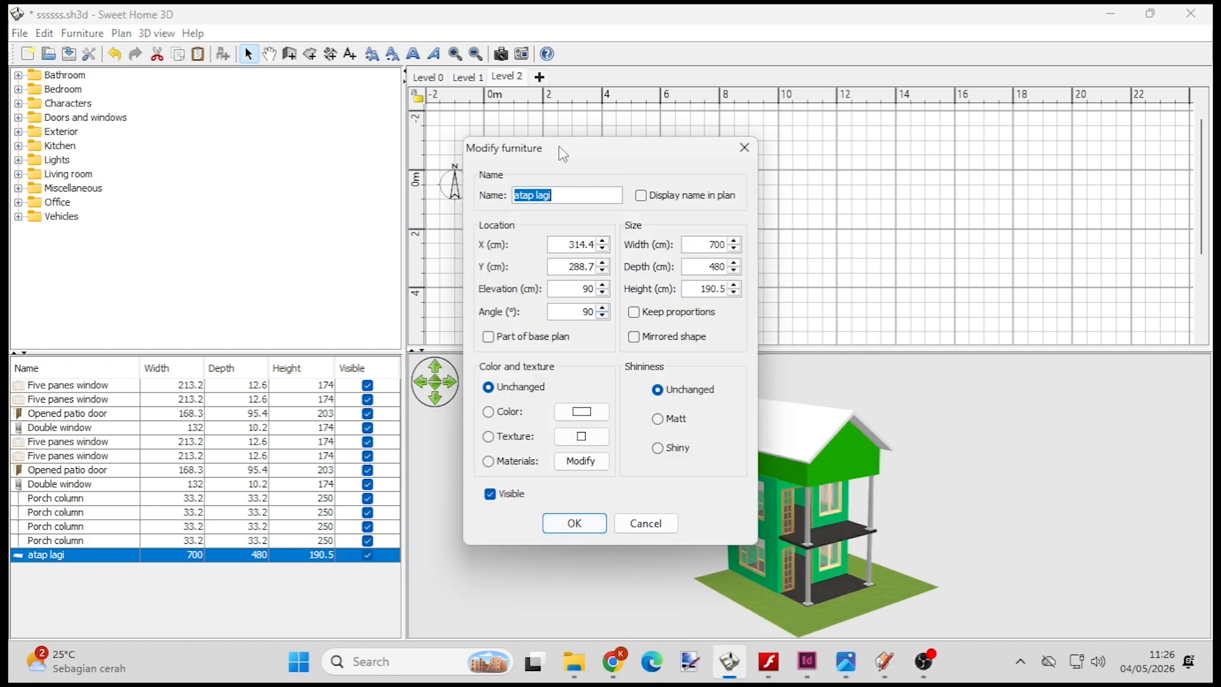
left_click_drag(562, 153, 807, 105)
left_click(823, 393)
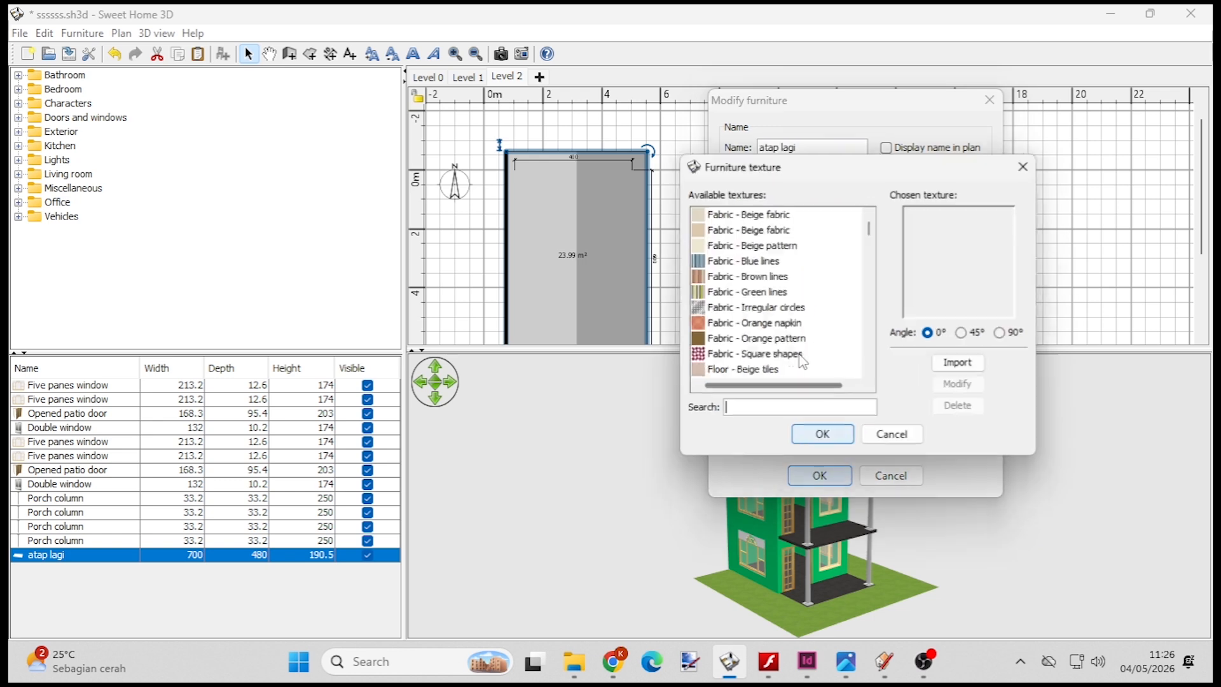
scroll(778, 290, "down", 5)
scroll(779, 294, "up", 6)
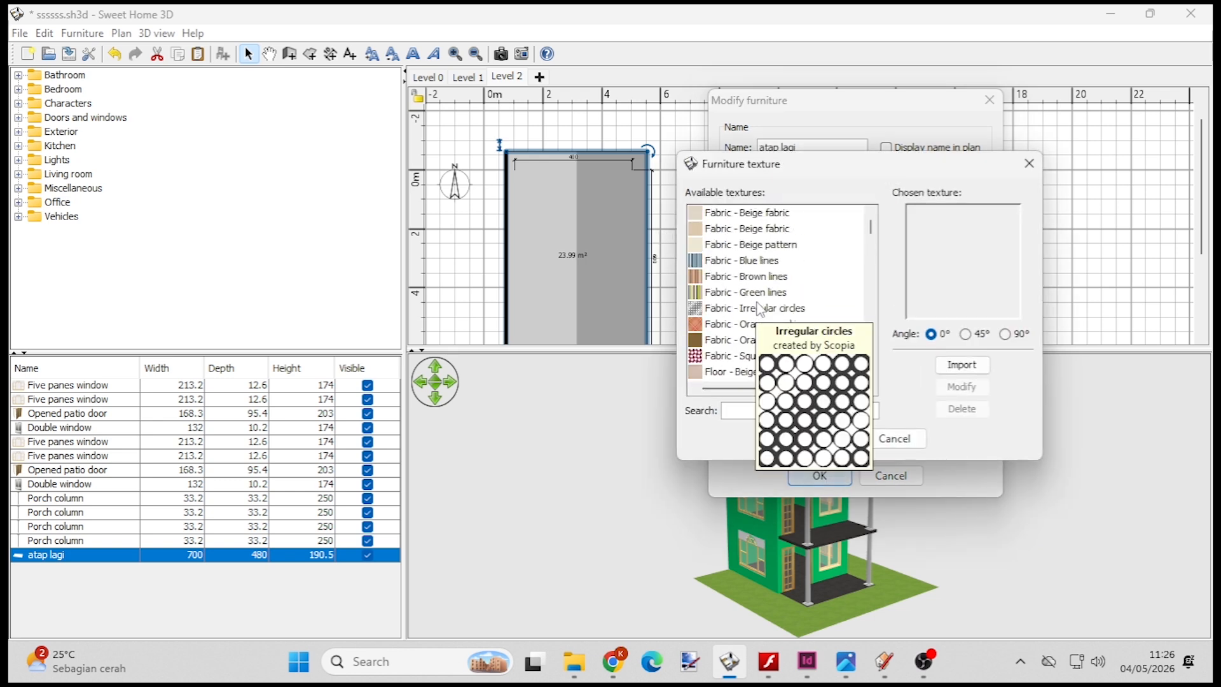
scroll(756, 308, "down", 6)
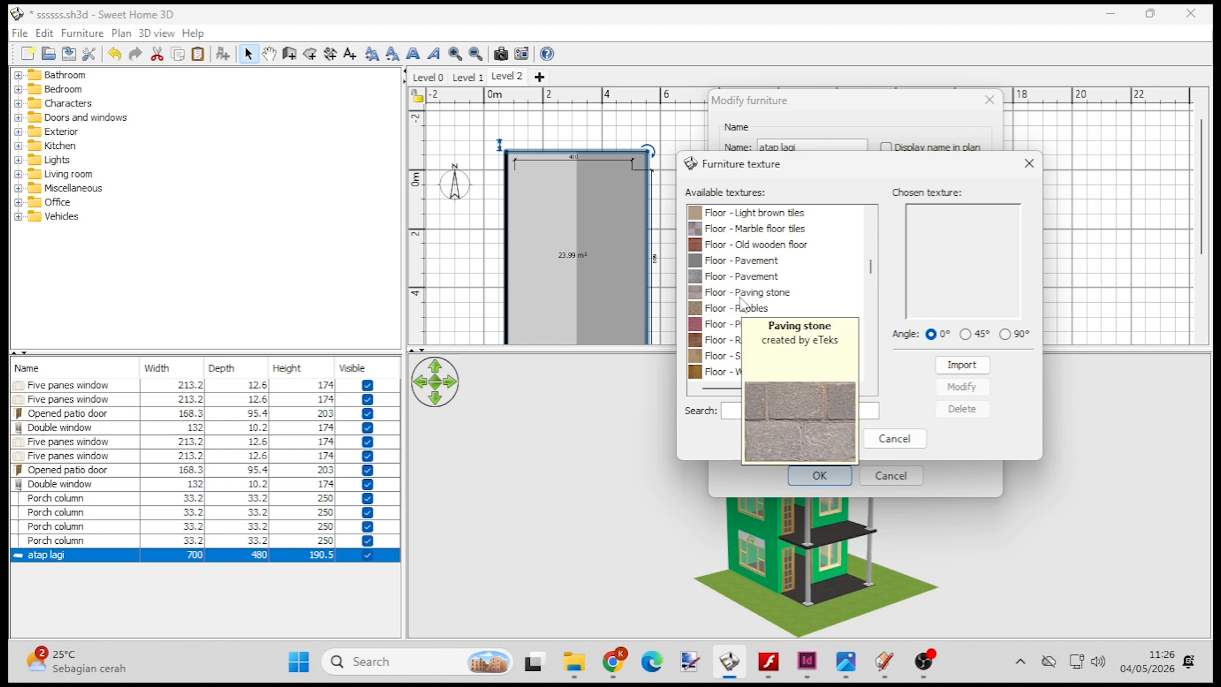
scroll(744, 296, "down", 4)
scroll(729, 292, "down", 3)
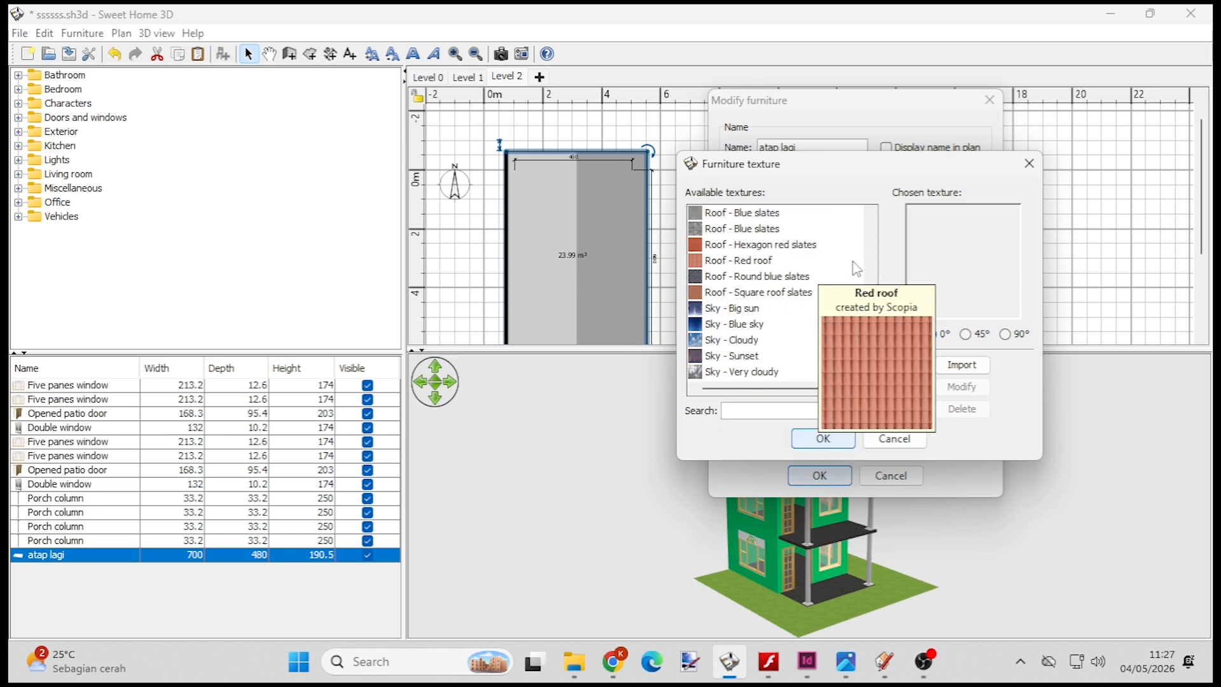
left_click(833, 276)
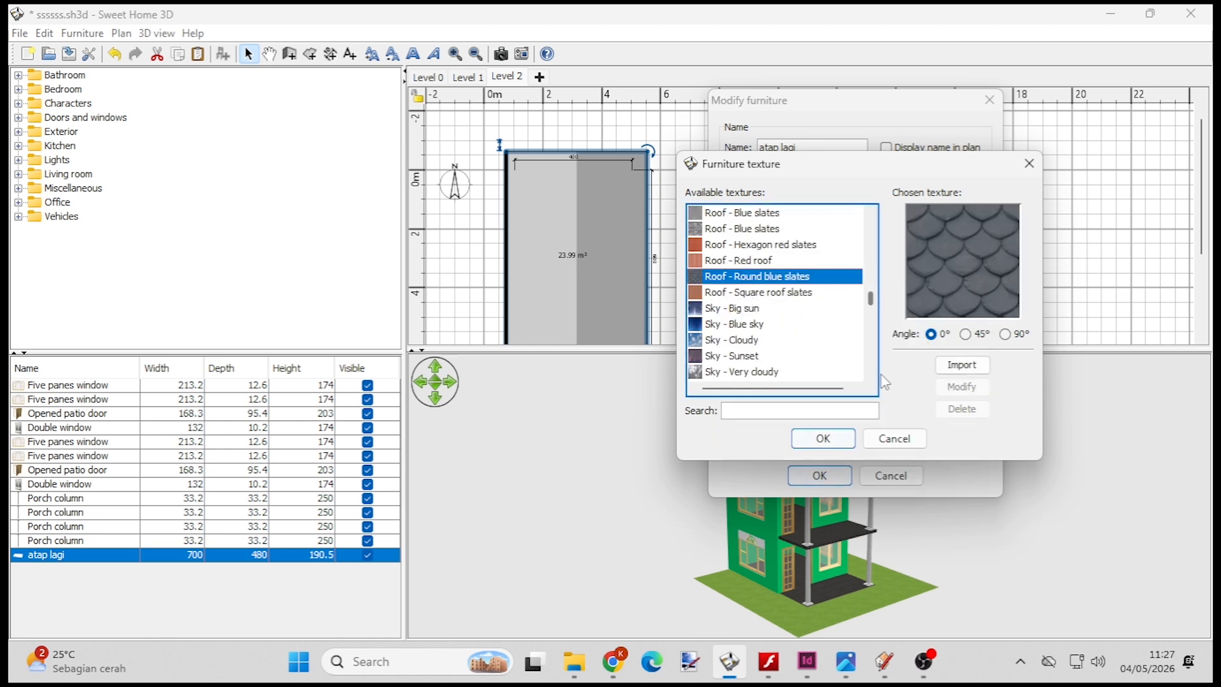
left_click(826, 438)
left_click(819, 476)
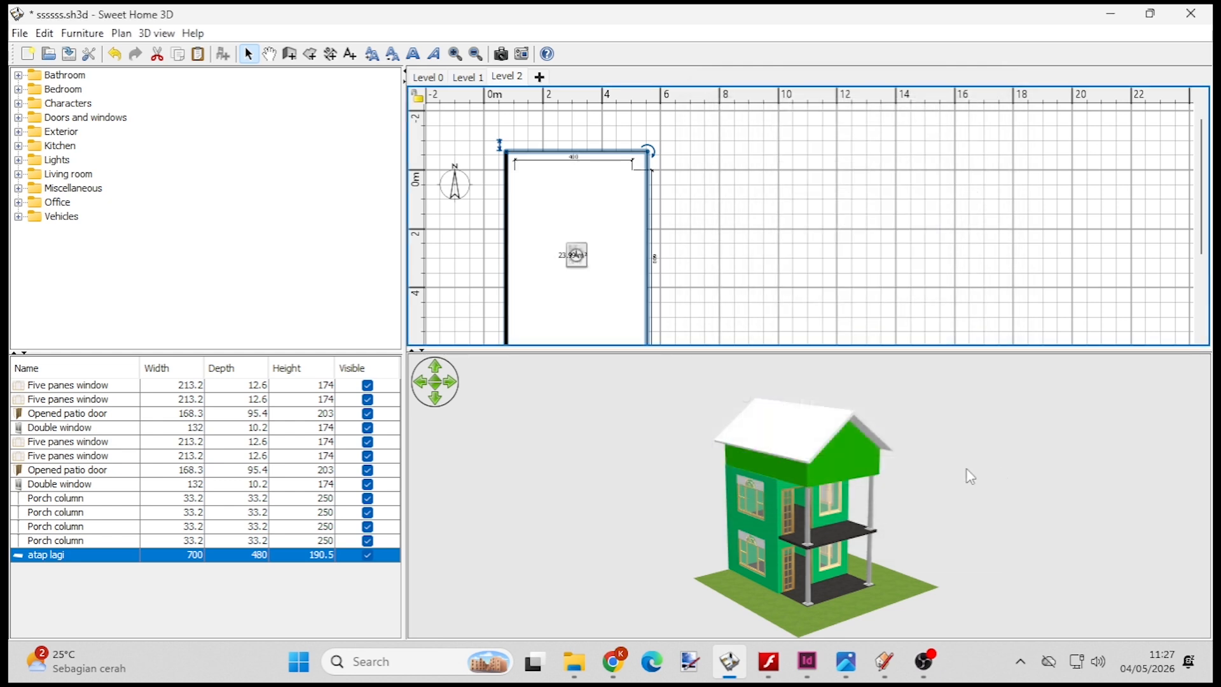
- Enlarge the 3D view and examine the house with its textured roof up close from a lower angle
left_click_drag(617, 502, 648, 454)
scroll(621, 242, "down", 3)
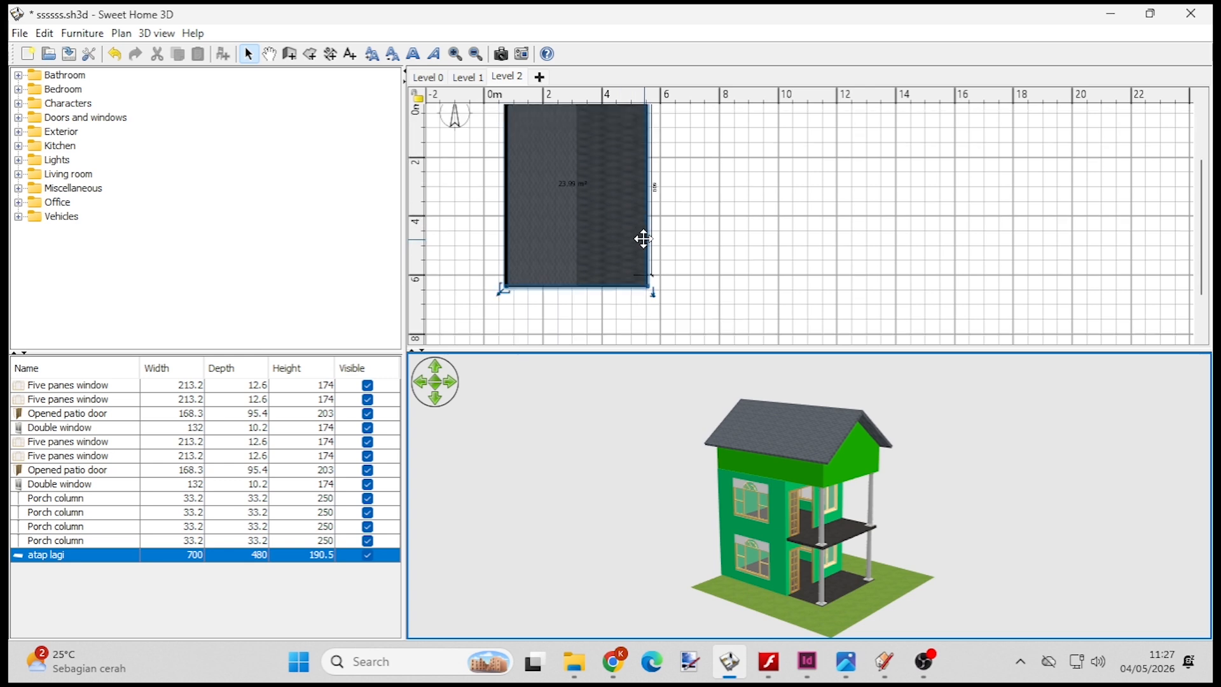
left_click_drag(834, 349, 834, 152)
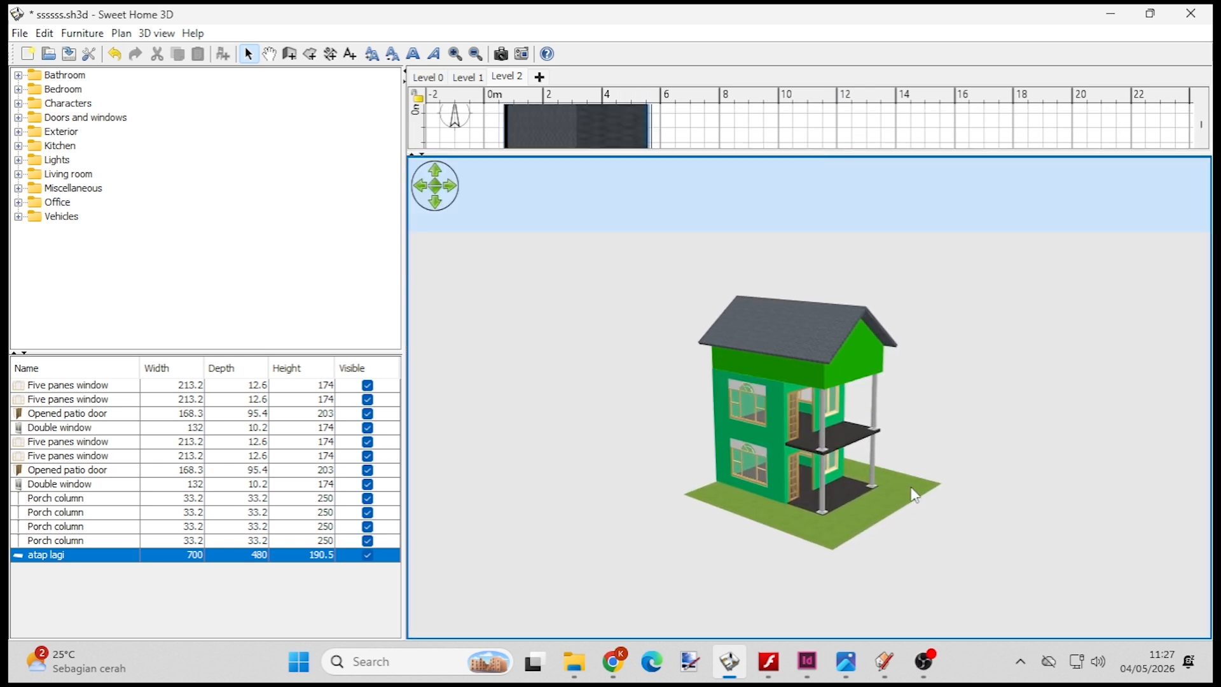
scroll(961, 452, "up", 5)
left_click_drag(973, 323, 952, 506)
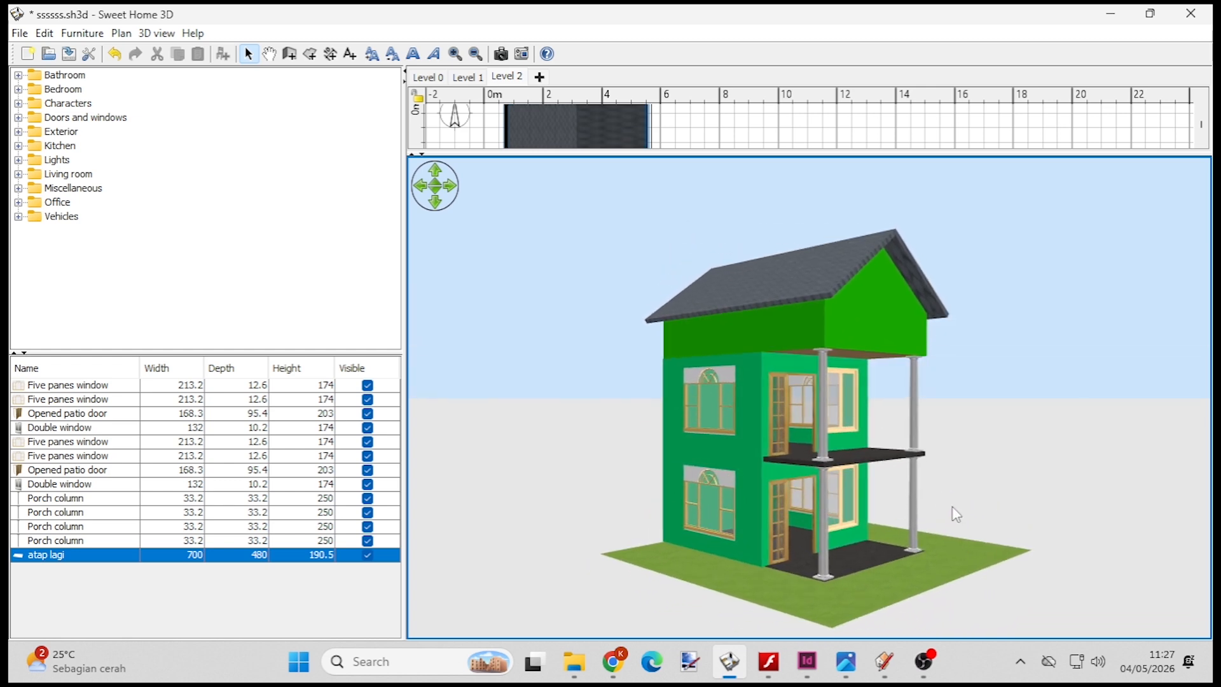